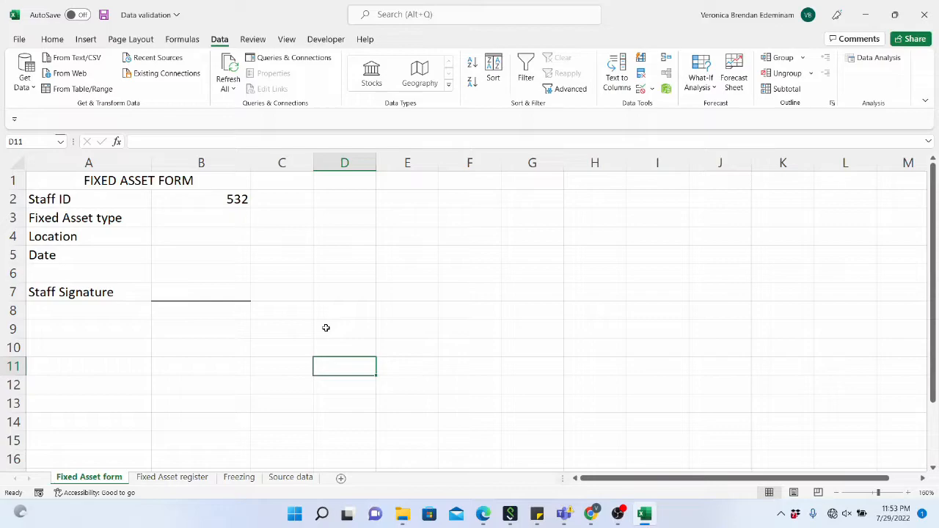
- Examine the Fixed Asset form's title and its staff ID, fixed asset type, location, date and staff signature fields
click(211, 206)
click(218, 219)
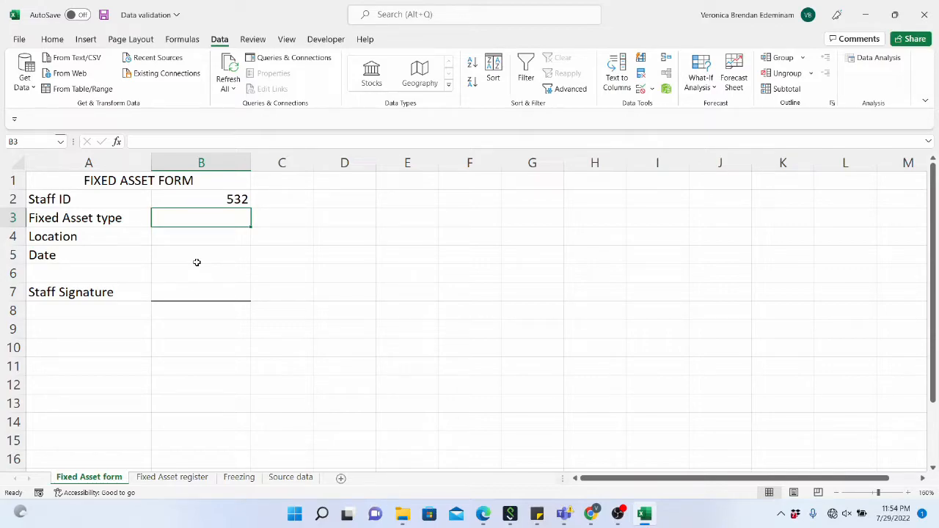
click(197, 252)
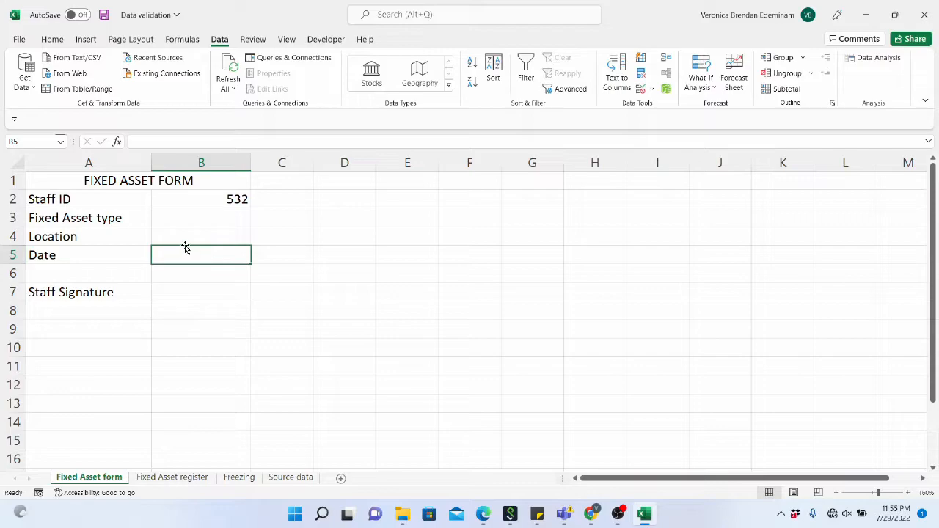
drag(164, 182, 206, 304)
click(202, 273)
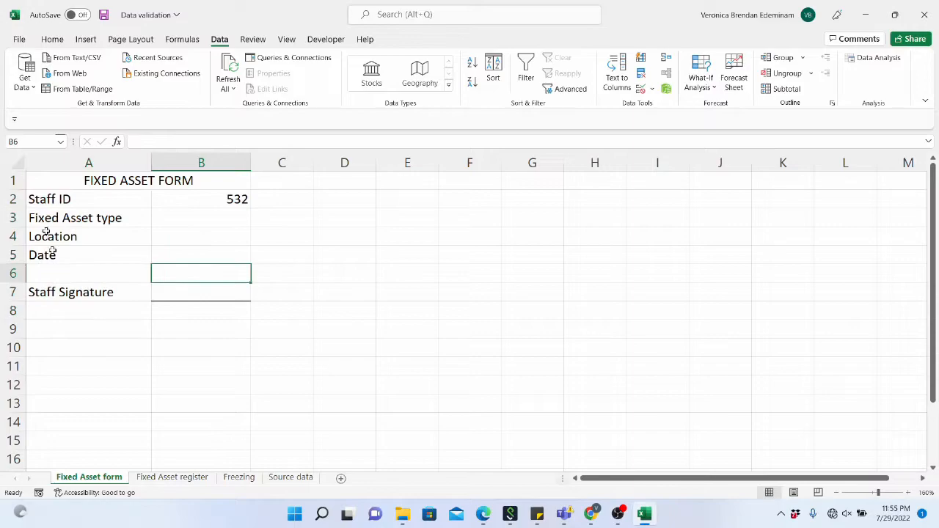
click(88, 182)
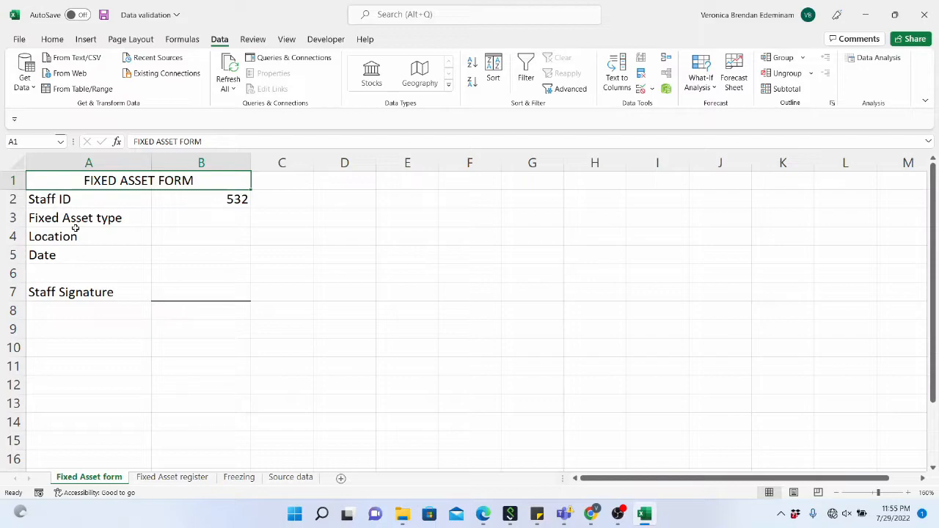
click(94, 204)
click(87, 217)
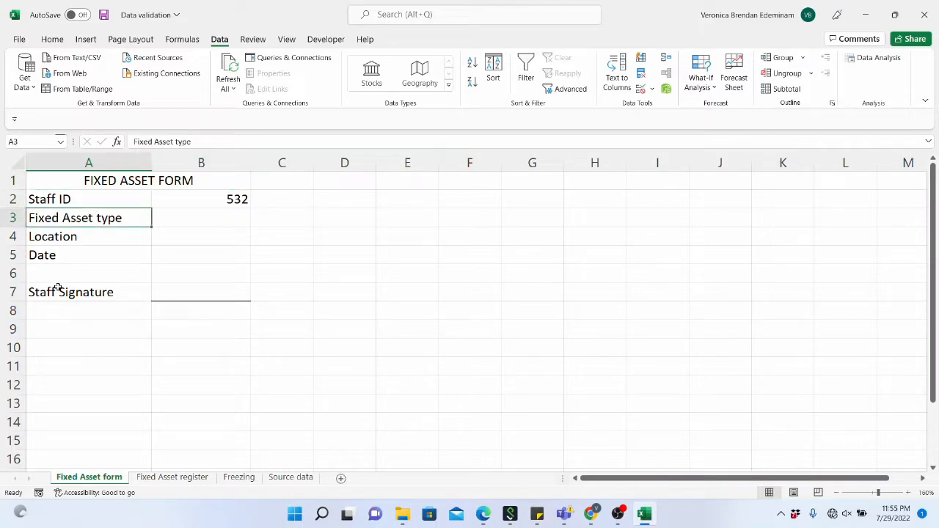
click(167, 224)
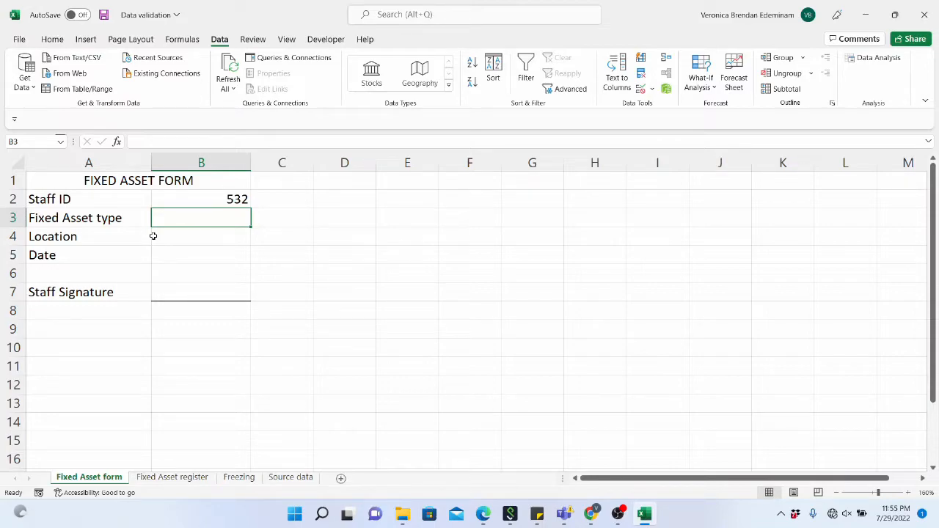
click(199, 242)
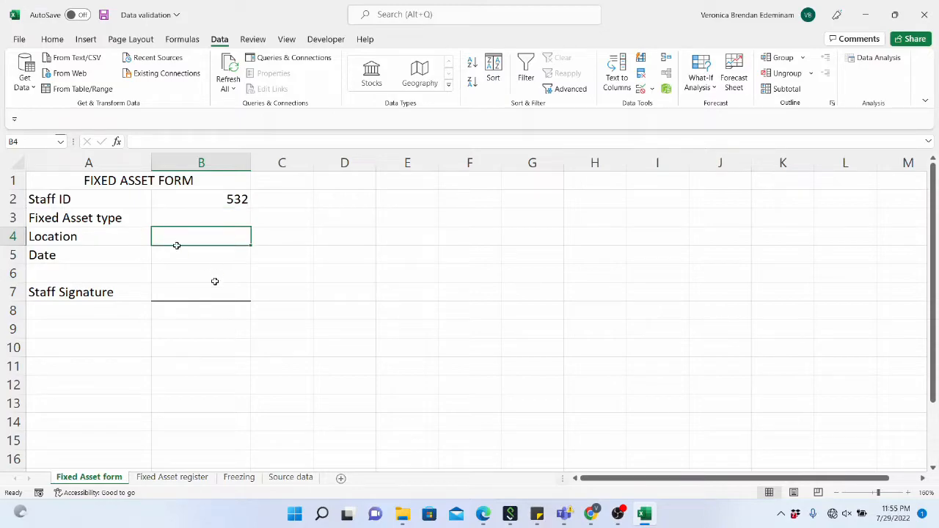
drag(87, 292, 180, 296)
click(151, 318)
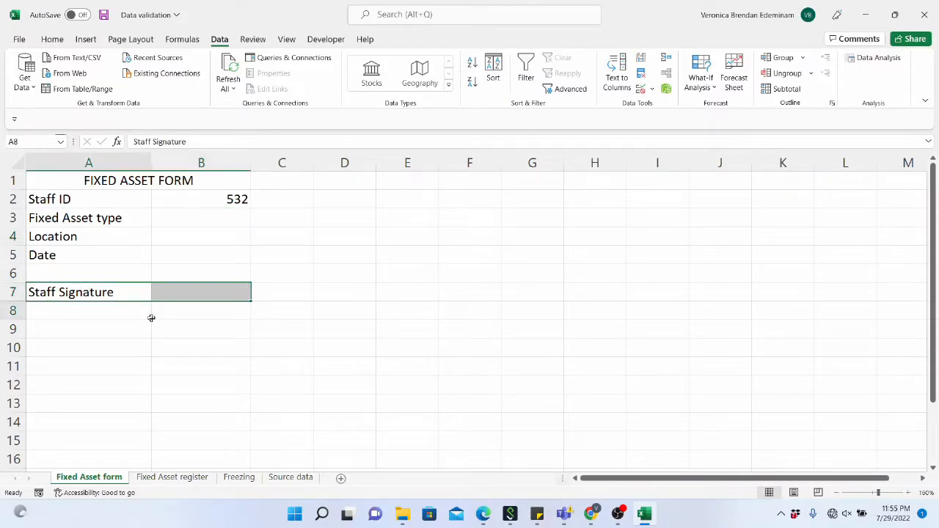
click(113, 254)
click(128, 203)
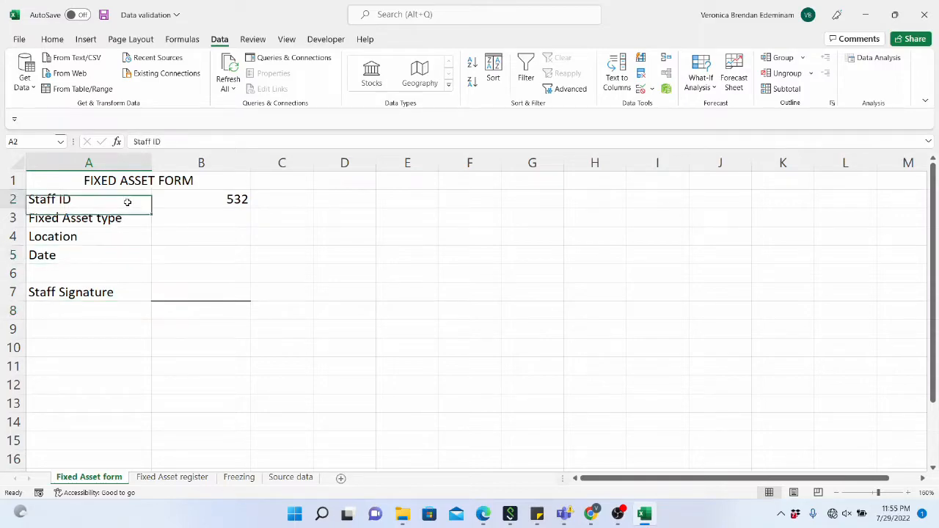
click(205, 197)
click(181, 225)
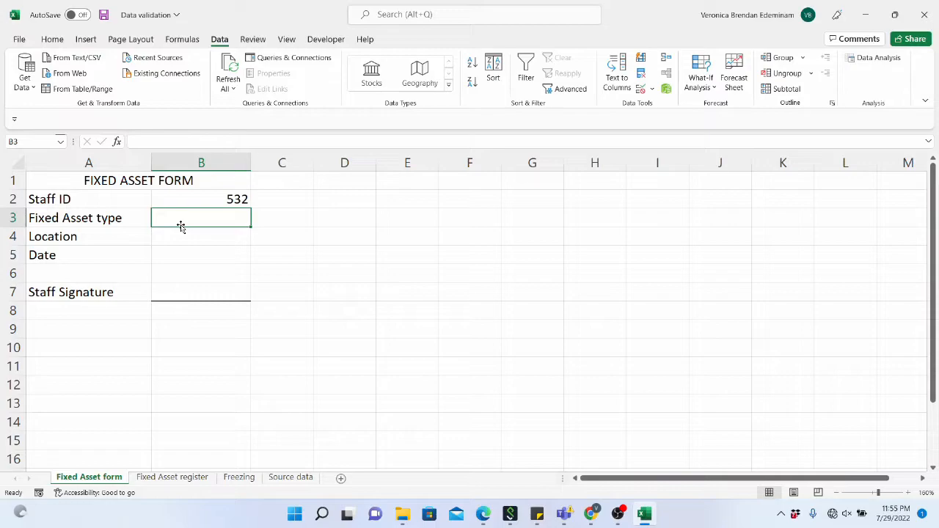
click(209, 203)
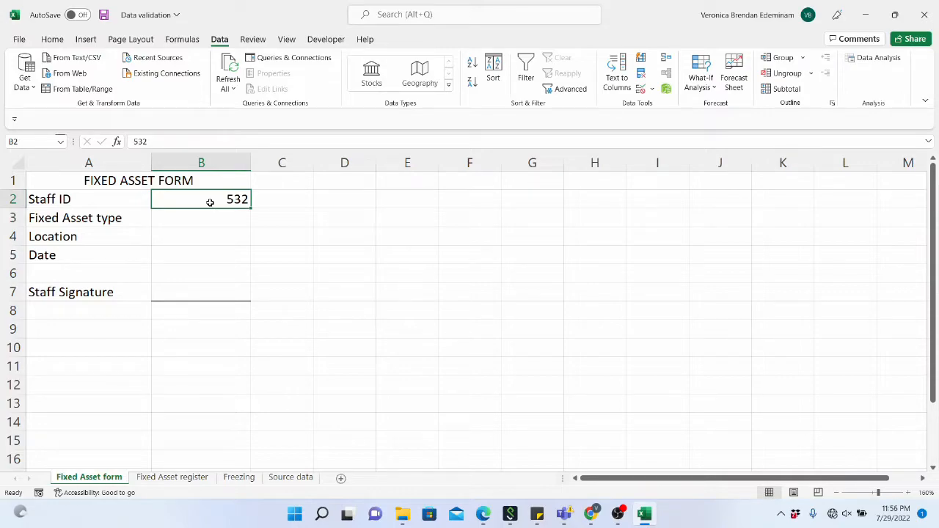
click(97, 216)
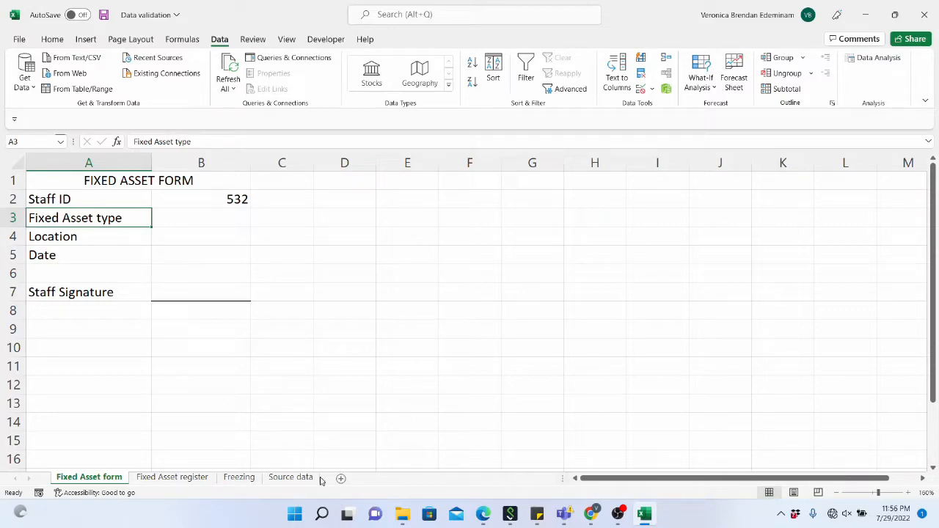
click(206, 227)
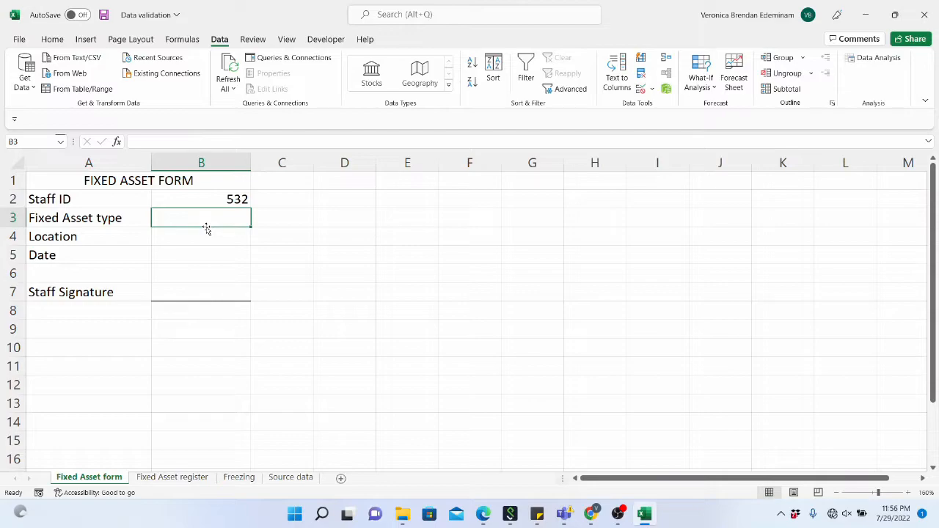
click(205, 235)
click(115, 232)
click(176, 237)
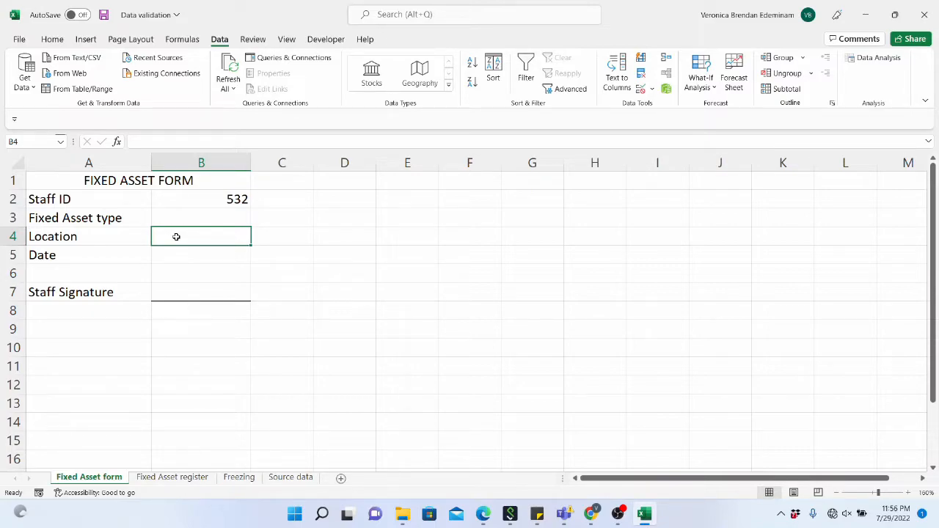
click(178, 256)
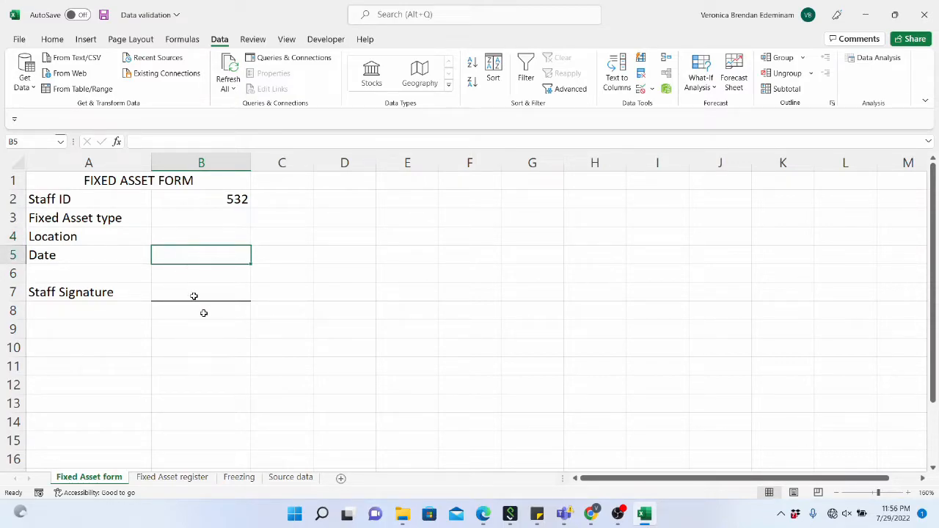
click(232, 217)
drag(232, 217, 233, 248)
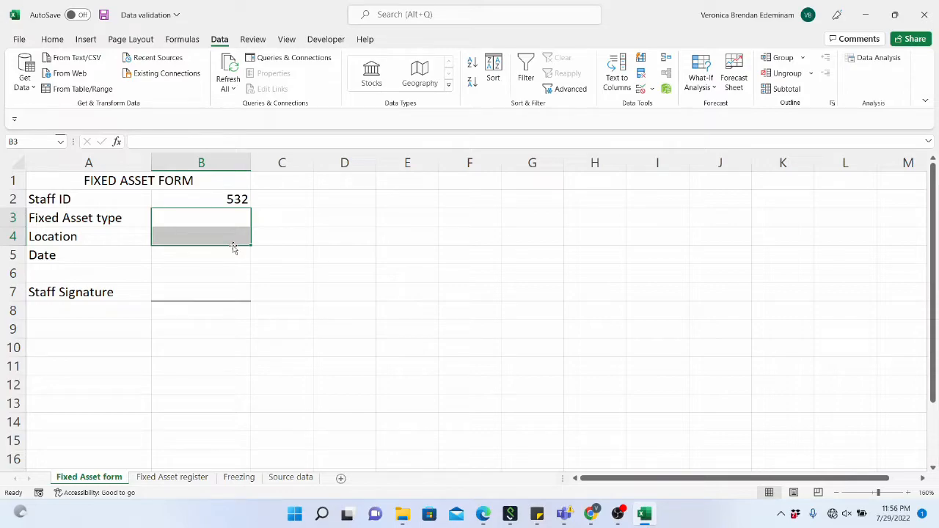
click(204, 236)
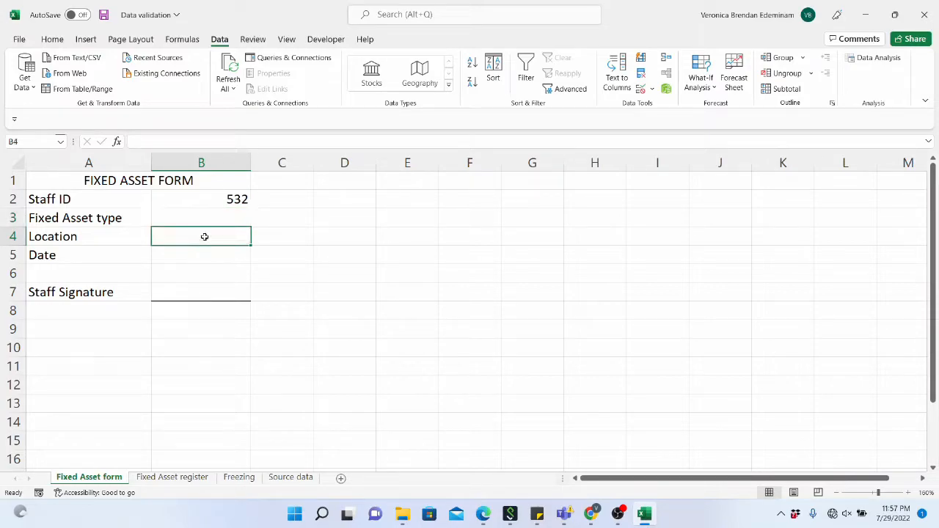
click(213, 219)
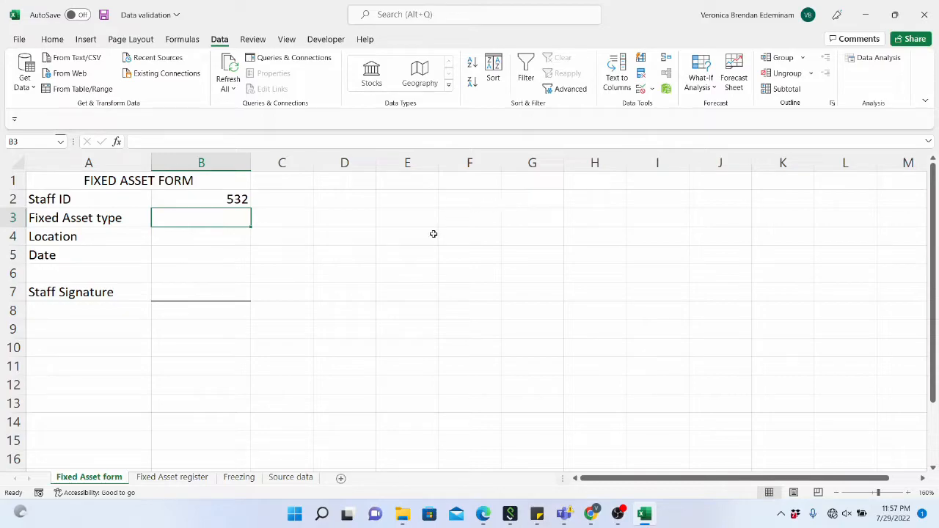
- Start a data validation rule on cell B4 and set its allowed values to List
click(214, 236)
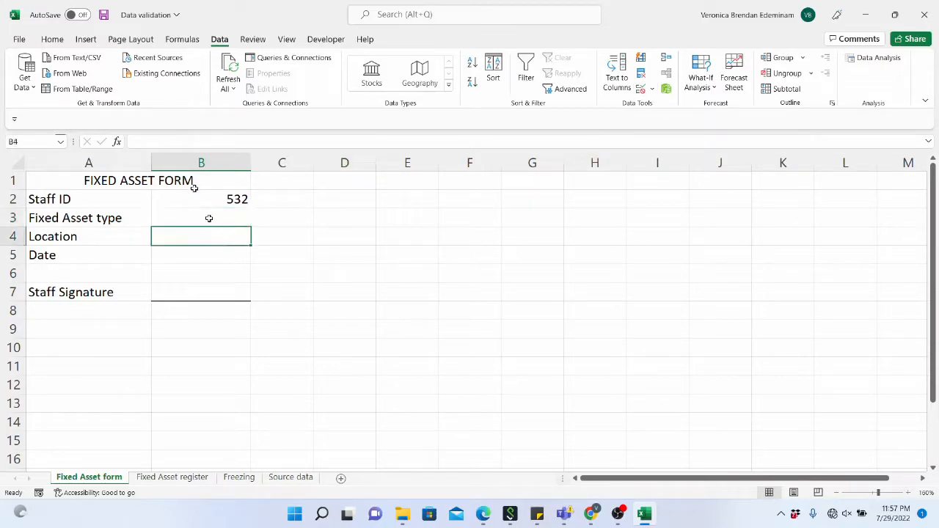
click(56, 41)
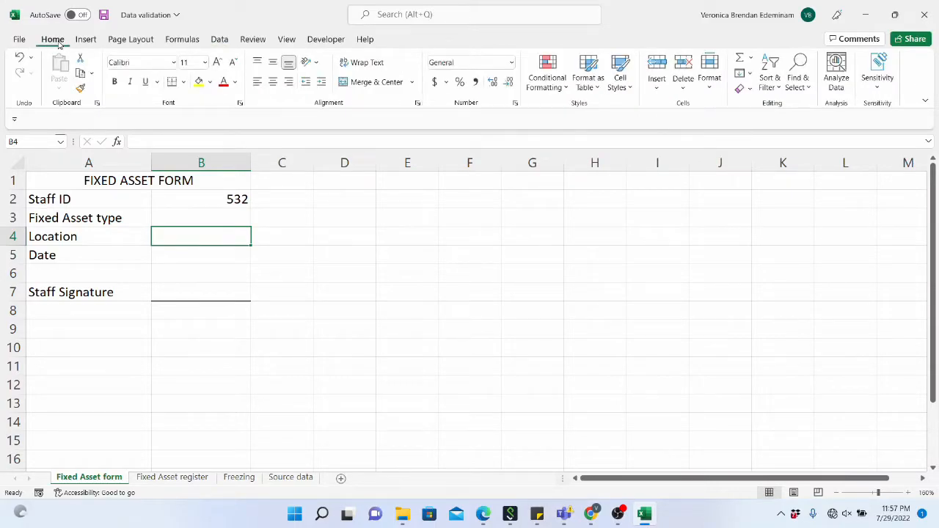
click(222, 41)
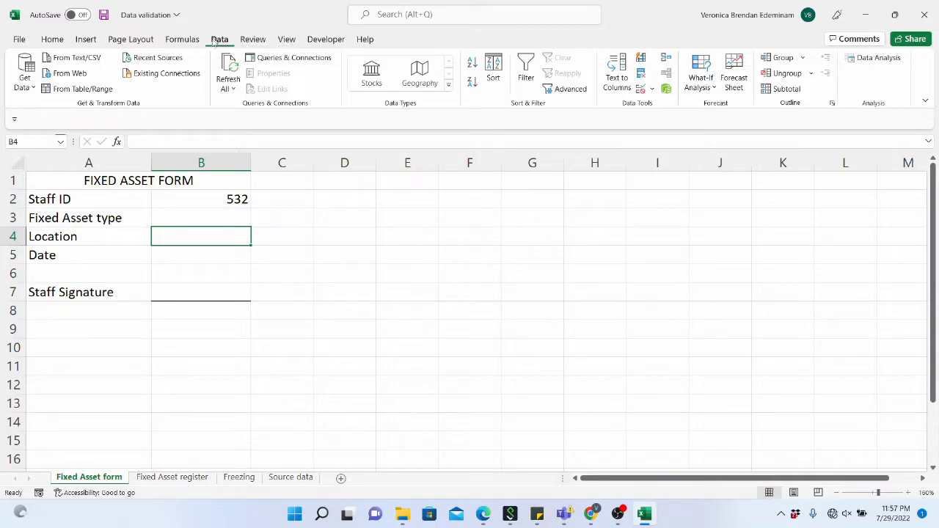
click(652, 90)
click(663, 107)
drag(465, 158, 512, 140)
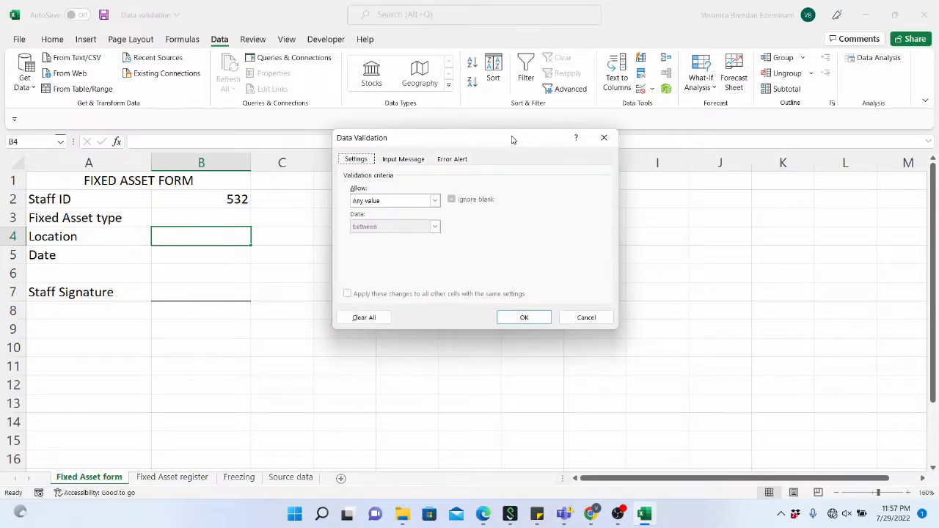
click(433, 202)
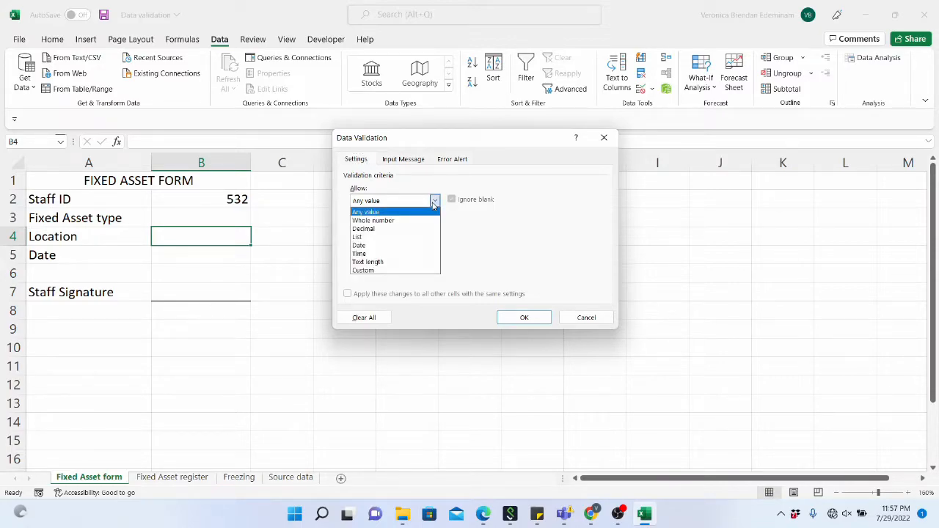
click(400, 237)
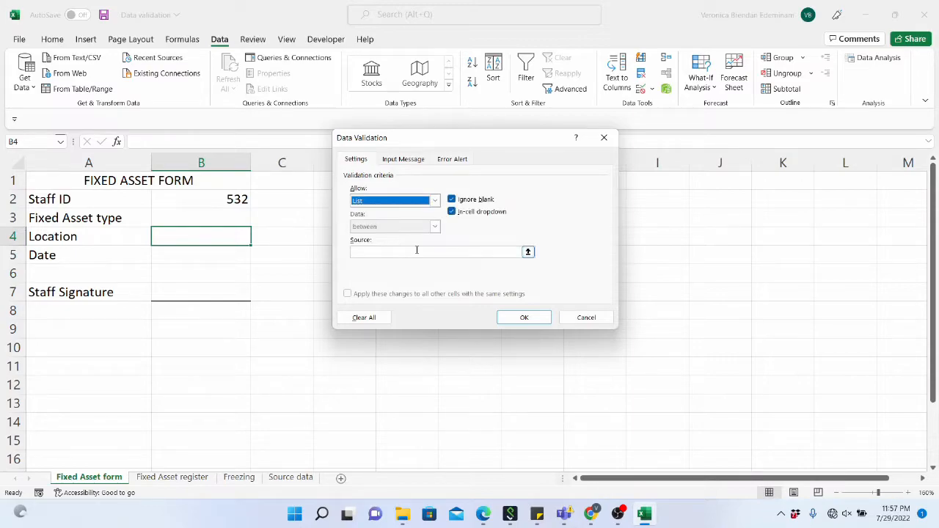
- Enter Furniture, Computer Equipment, Vehicle, Building as the list source and apply the validation rule
click(417, 250)
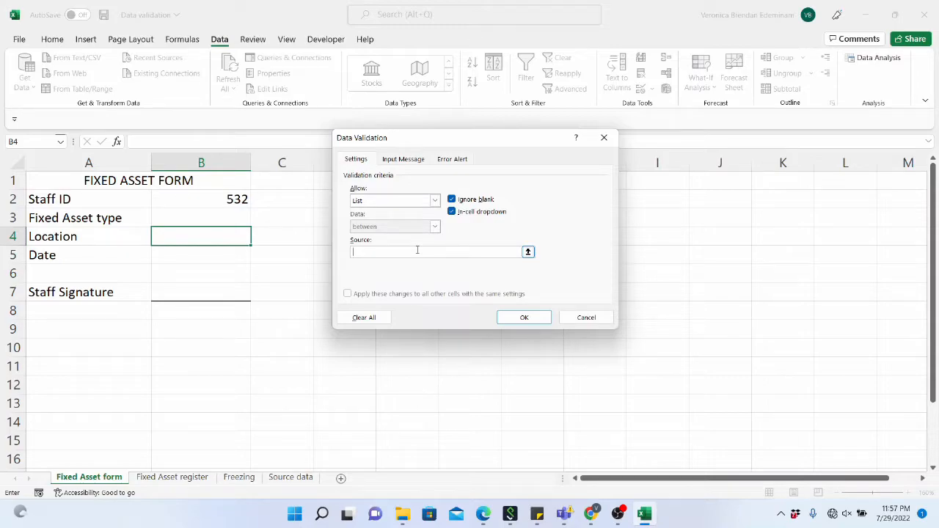
text(Furniture,)
text(Computer Equipmne)
key(BackSpace)
key(BackSpace)
text(ent, Vehicles)
key(BackSpace)
text(, Building)
click(524, 318)
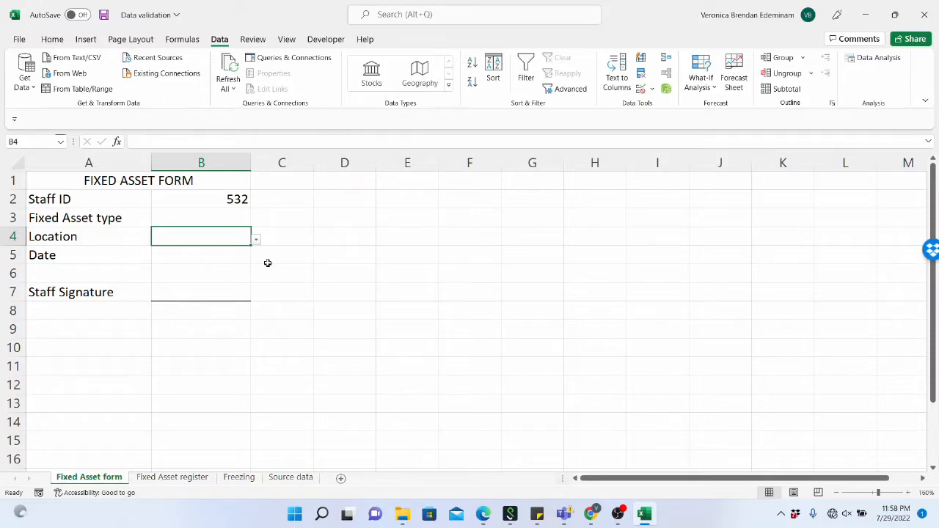
- Move the cell with the dropdown list from B4 to B3, the Fixed Asset type field
drag(242, 227, 240, 230)
click(239, 219)
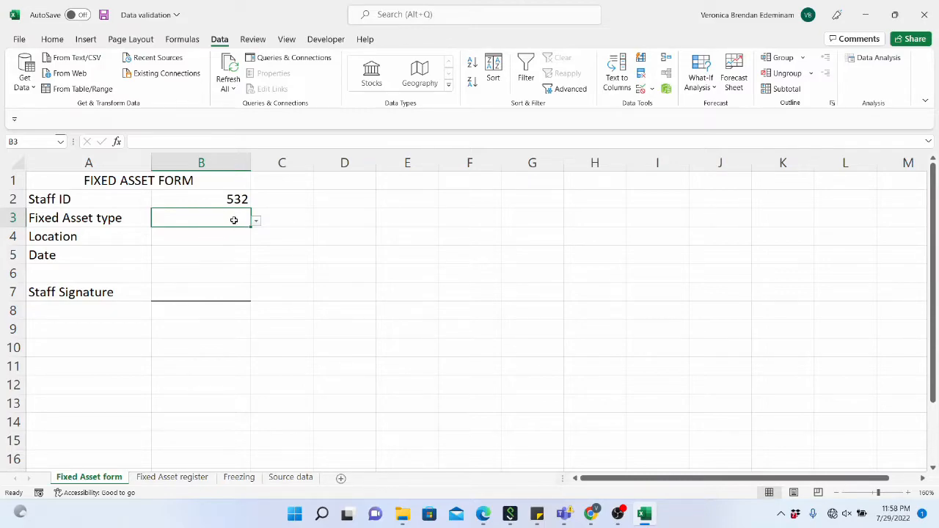
- Try to enter Laptop as the fixed asset type in B3 to test the validation rule
text(Laptop \)
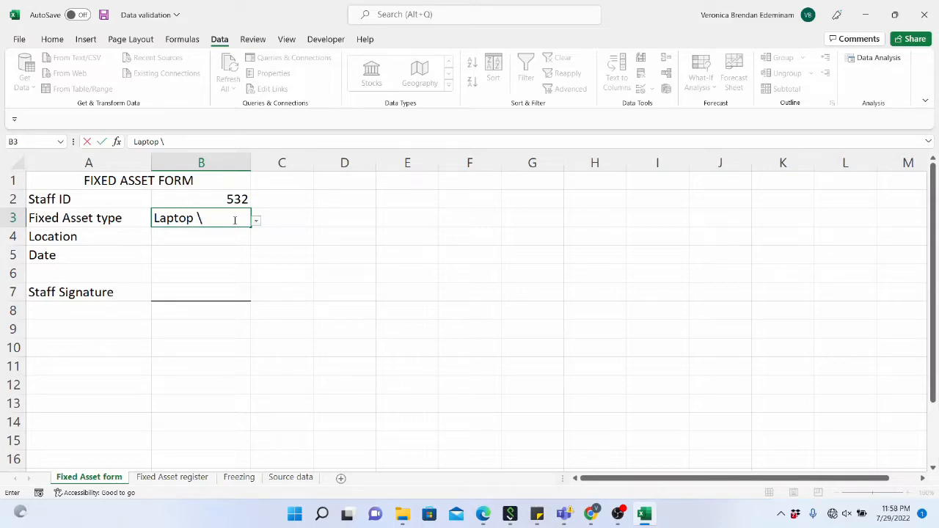
key(BackSpace)
key(Return)
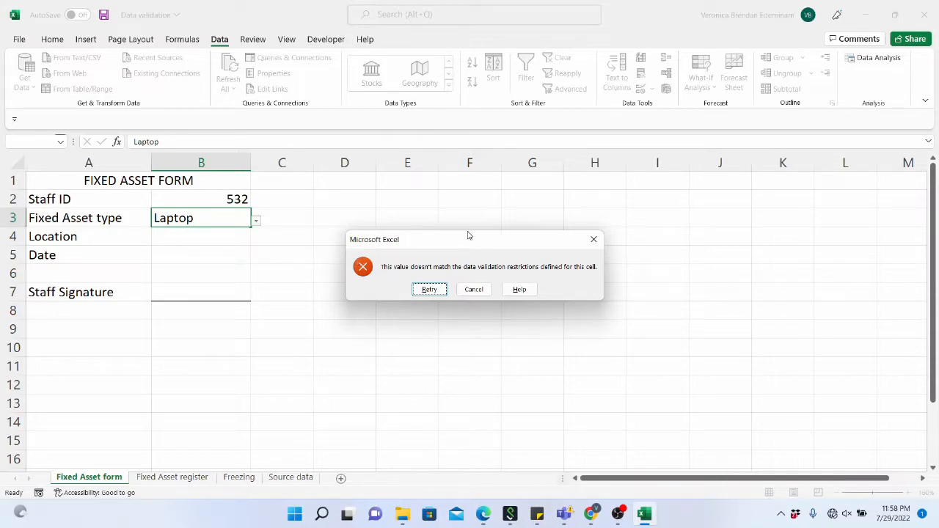
click(593, 240)
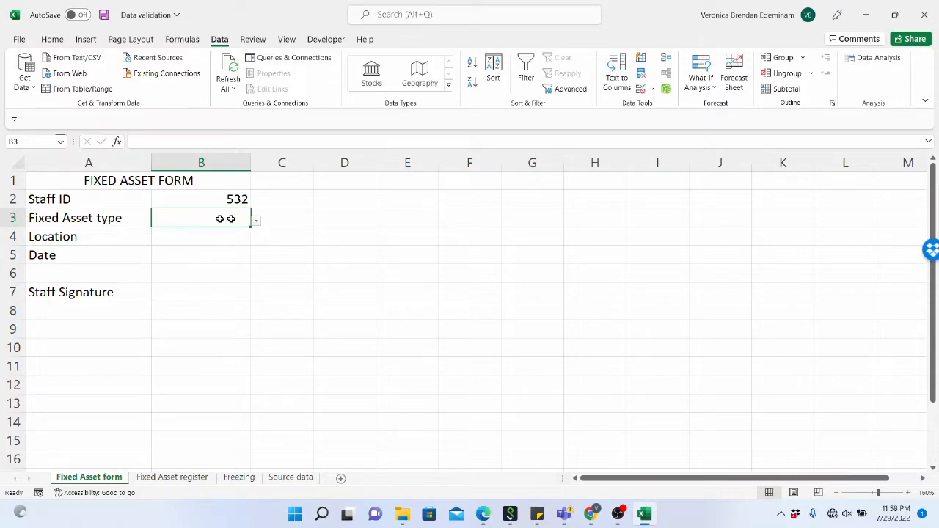
- Choose Computer Equipment from the dropdown list in B3 and widen column B to fit it
click(257, 222)
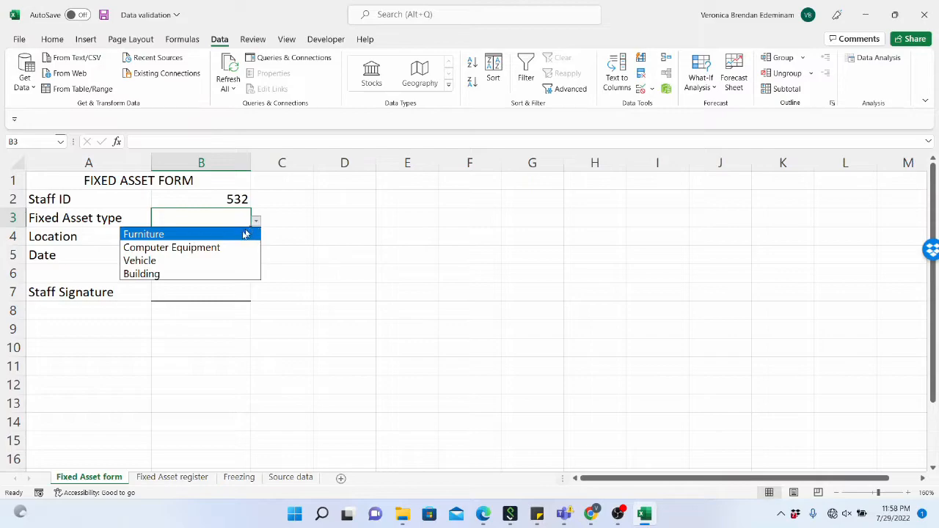
click(211, 248)
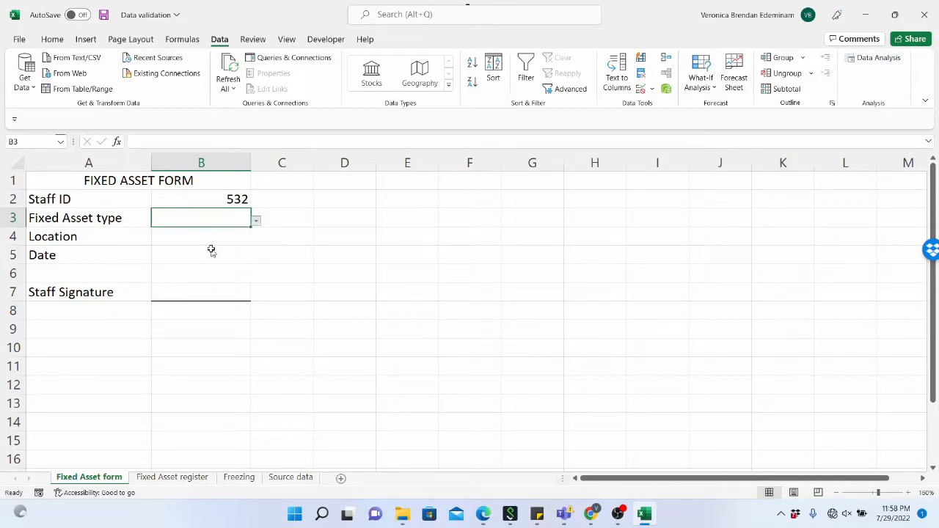
drag(256, 163, 285, 163)
click(238, 237)
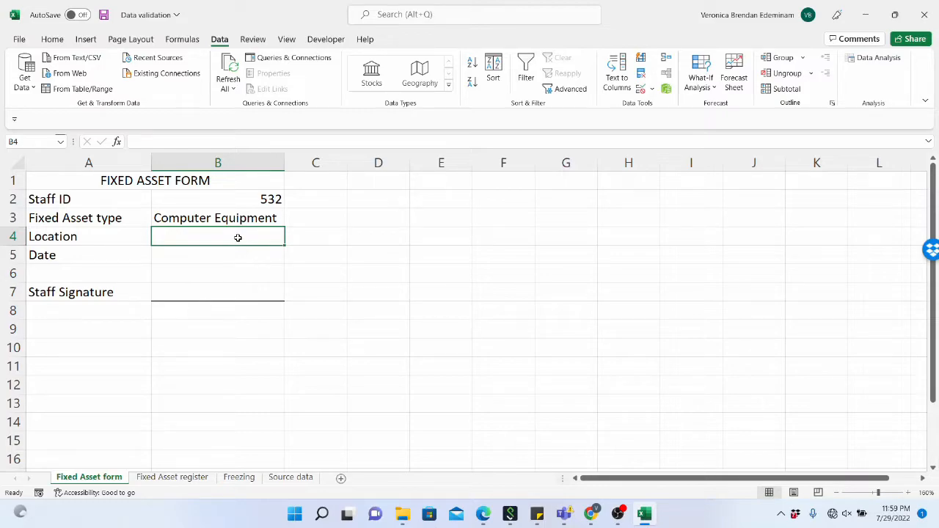
click(246, 217)
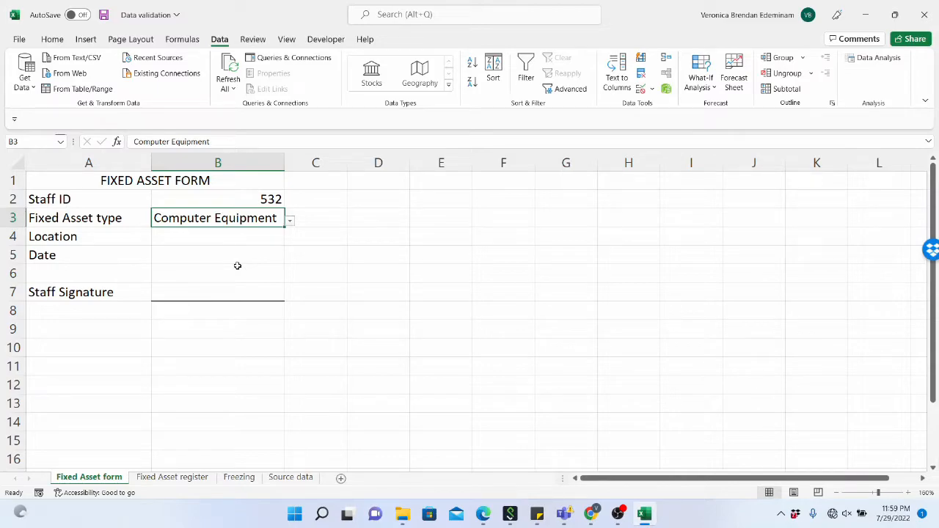
- Open the Source data sheet to view its fixed asset type and location lists
click(277, 477)
click(235, 285)
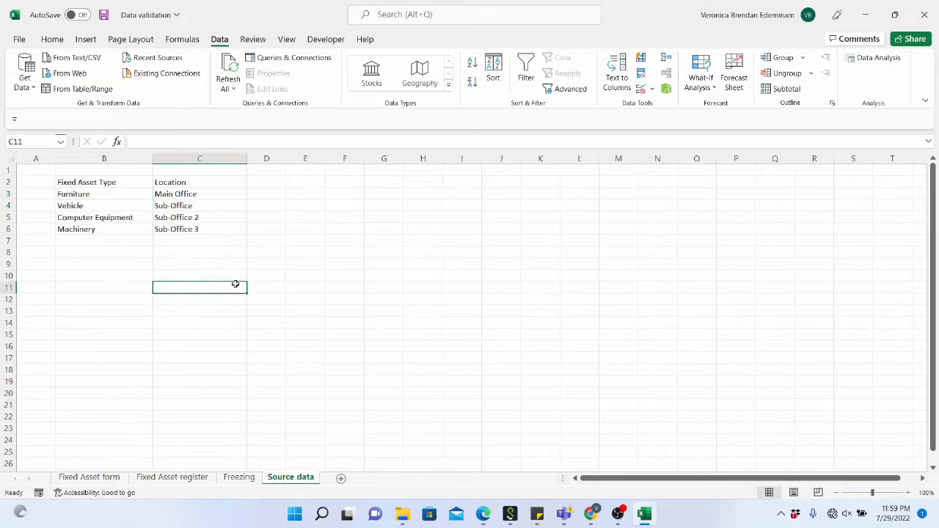
- Enlarge the Source data sheet to 140% zoom and examine the Location entries in C3:C6
click(910, 493)
click(910, 493)
click(910, 493)
click(910, 494)
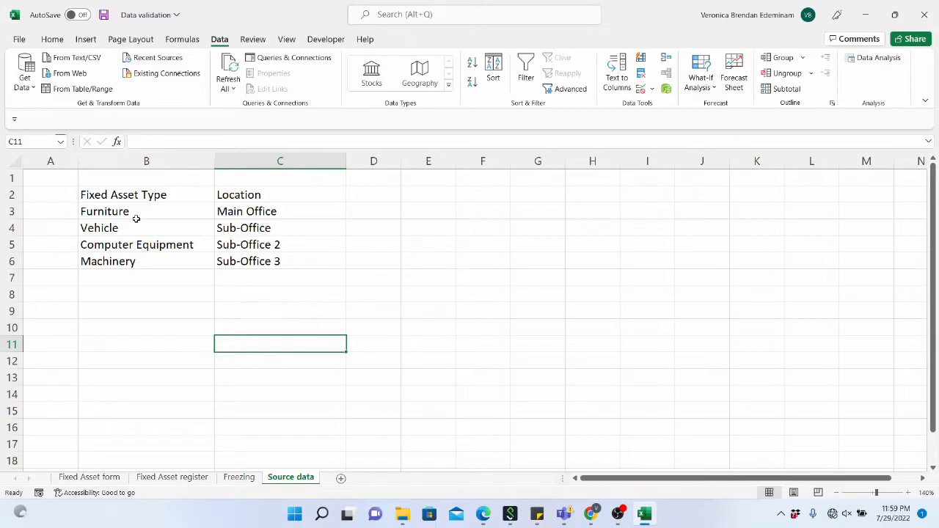
drag(248, 211, 251, 262)
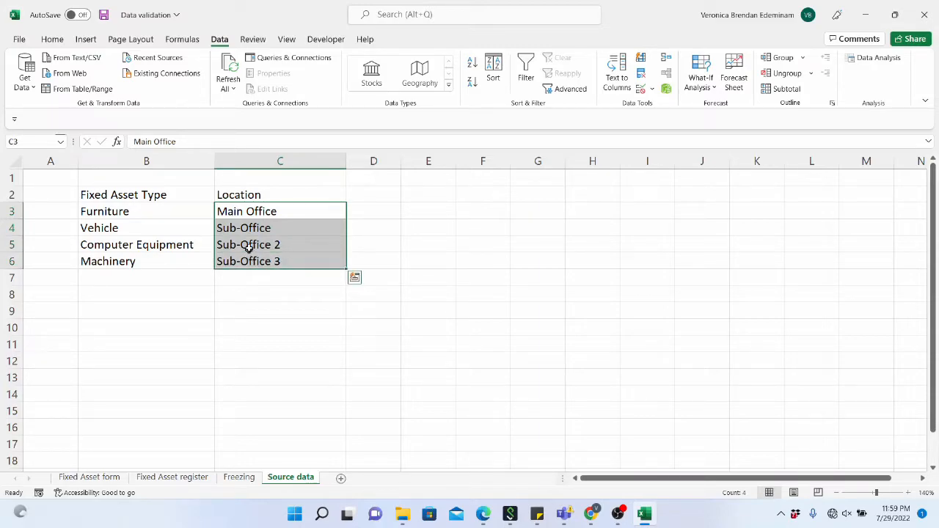
click(247, 245)
- Return to the Fixed Asset form sheet and examine the data validation settings of the Fixed Asset type cell B3
click(113, 481)
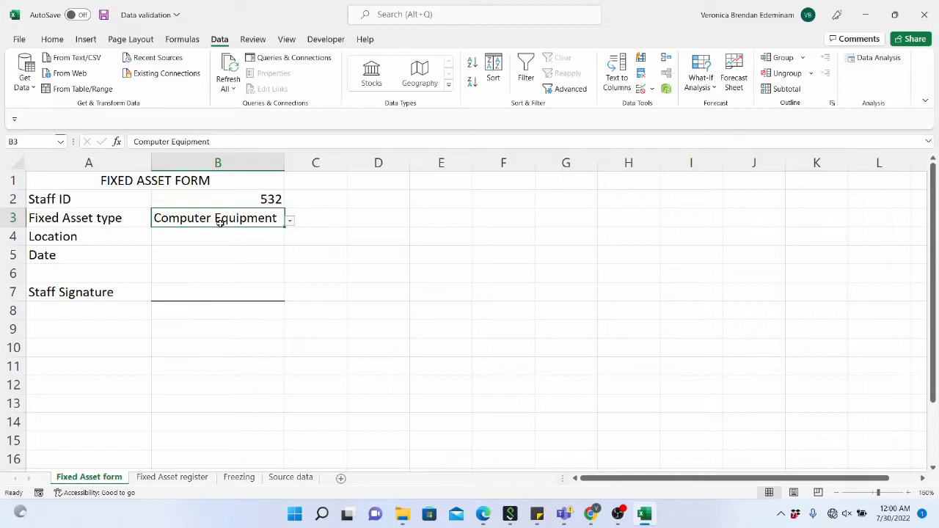
click(218, 234)
click(246, 220)
click(652, 89)
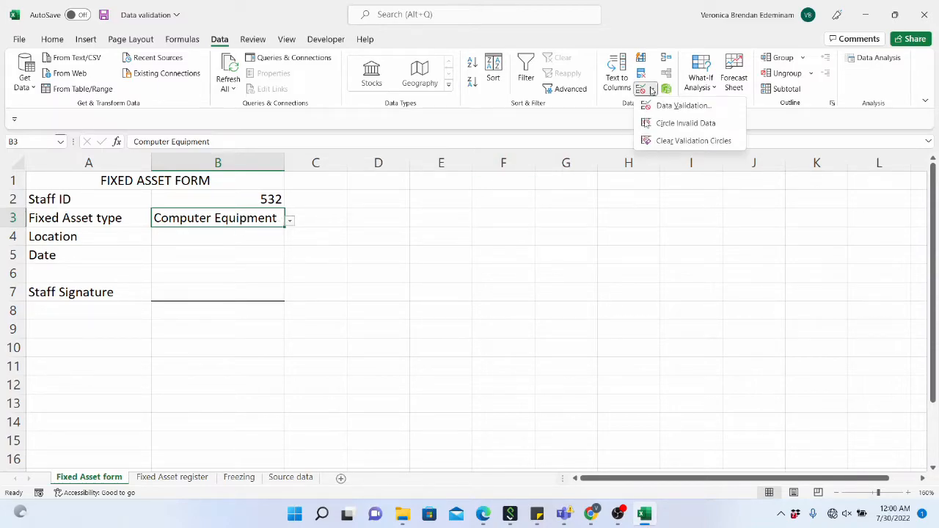
click(683, 107)
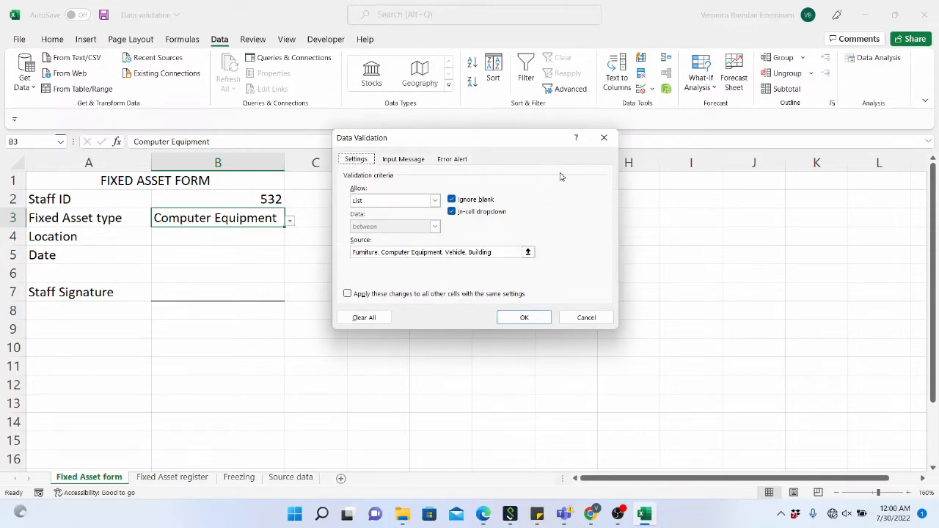
click(604, 137)
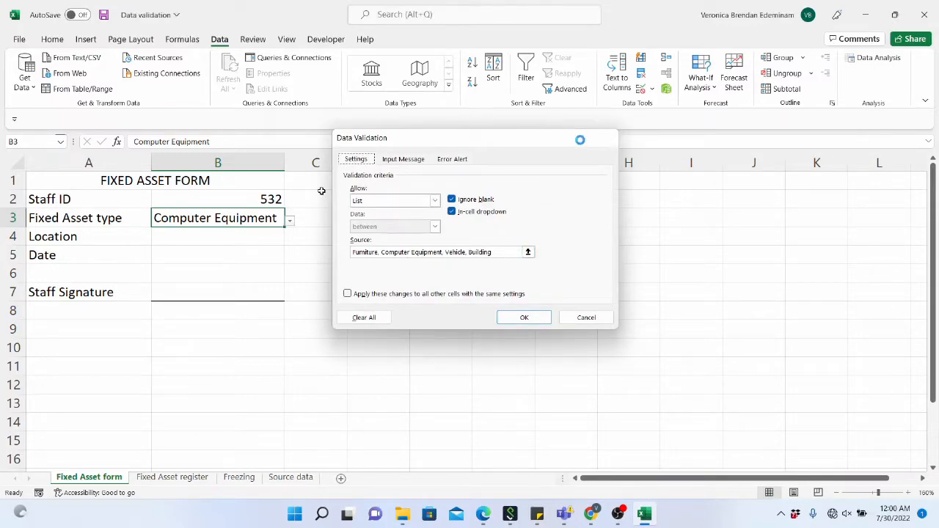
- Start a data validation rule for the Location cell B4 that allows a List
click(259, 233)
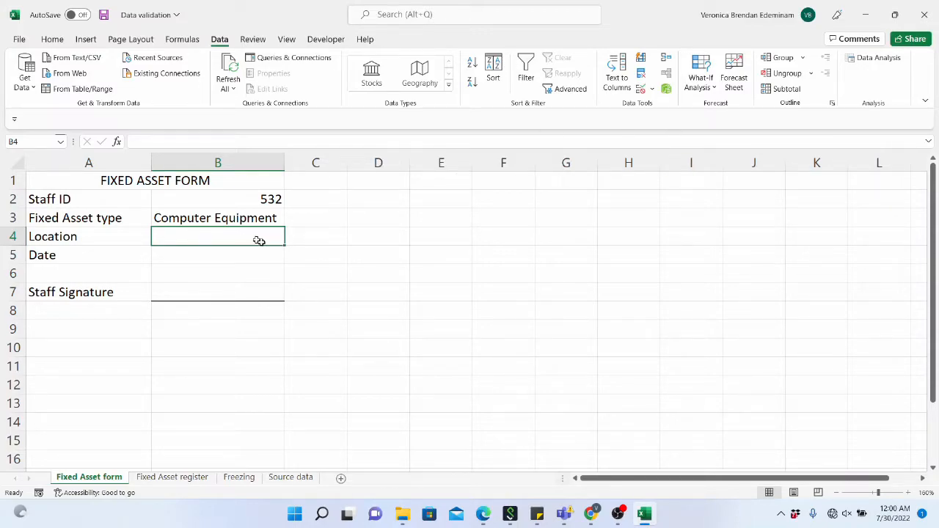
click(652, 90)
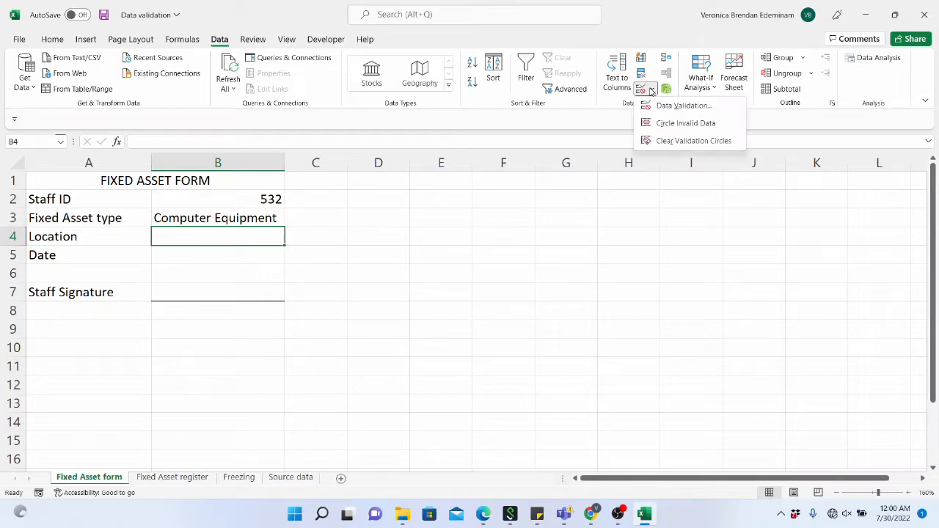
click(657, 103)
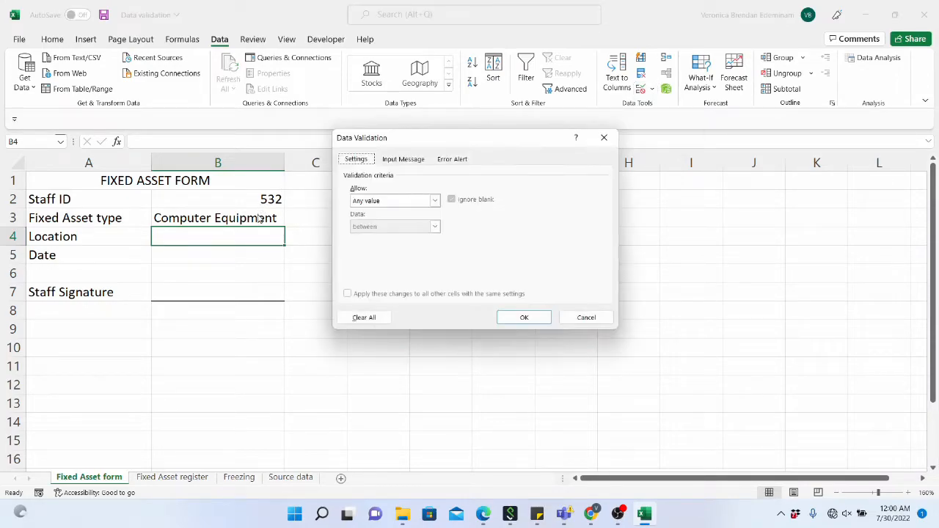
click(403, 208)
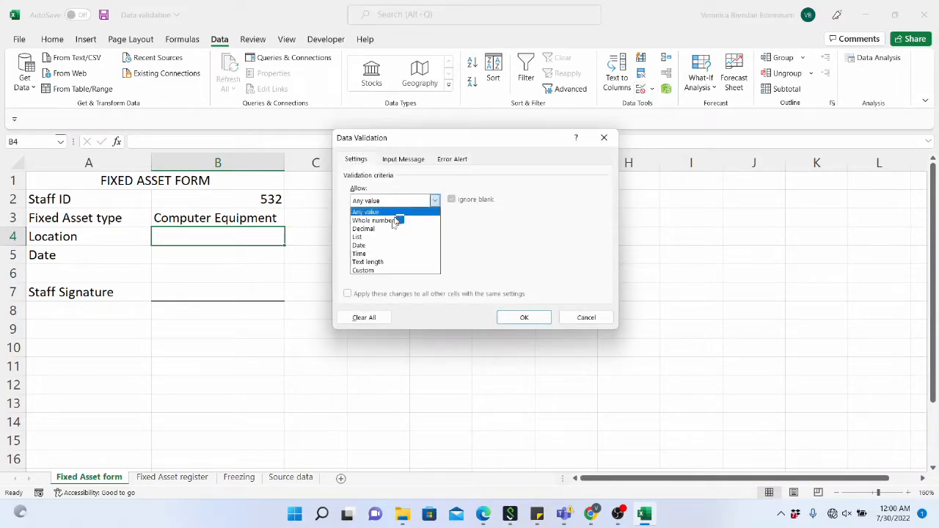
click(390, 238)
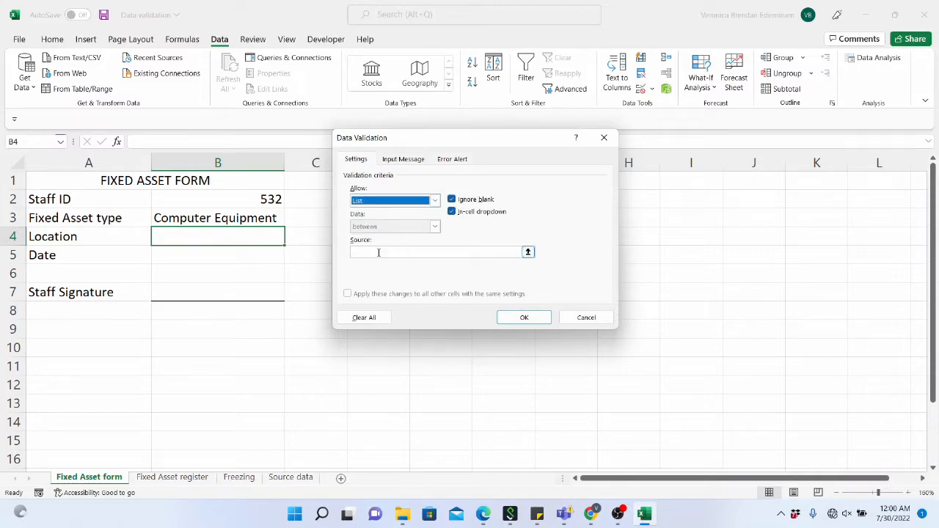
- Use the range C3:C6 on the Source data sheet as the list source and apply the rule to B4
click(378, 253)
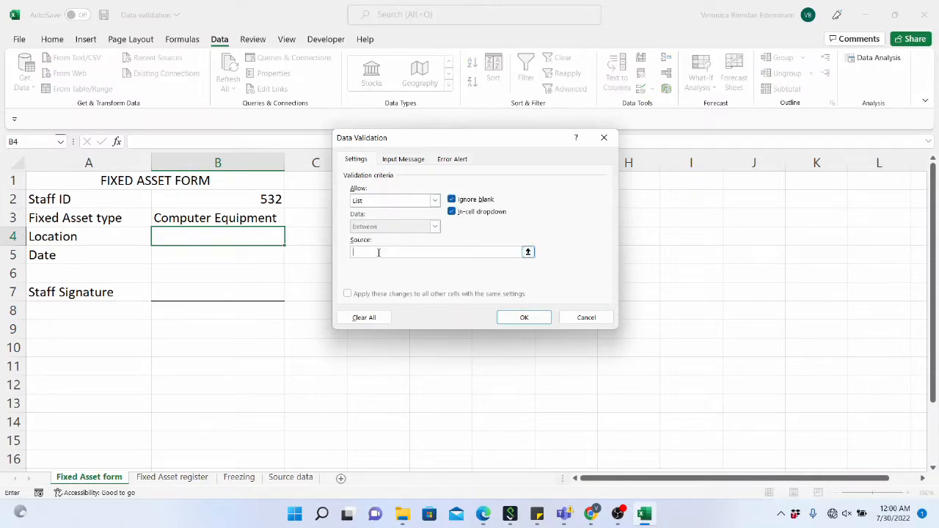
click(527, 251)
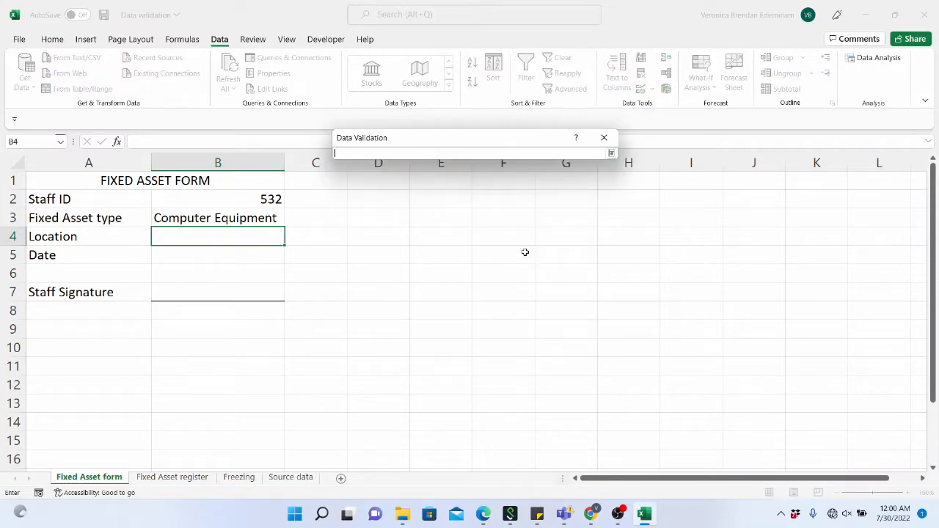
click(611, 153)
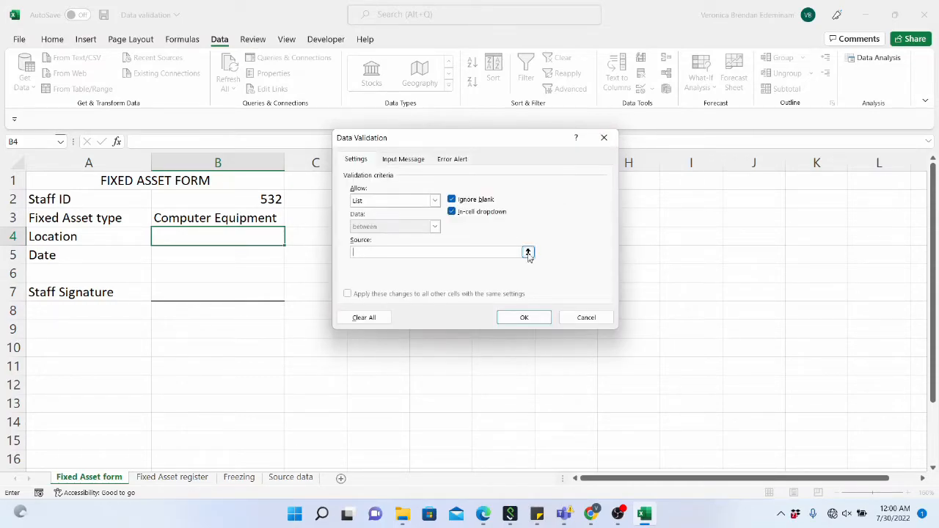
click(527, 251)
click(291, 477)
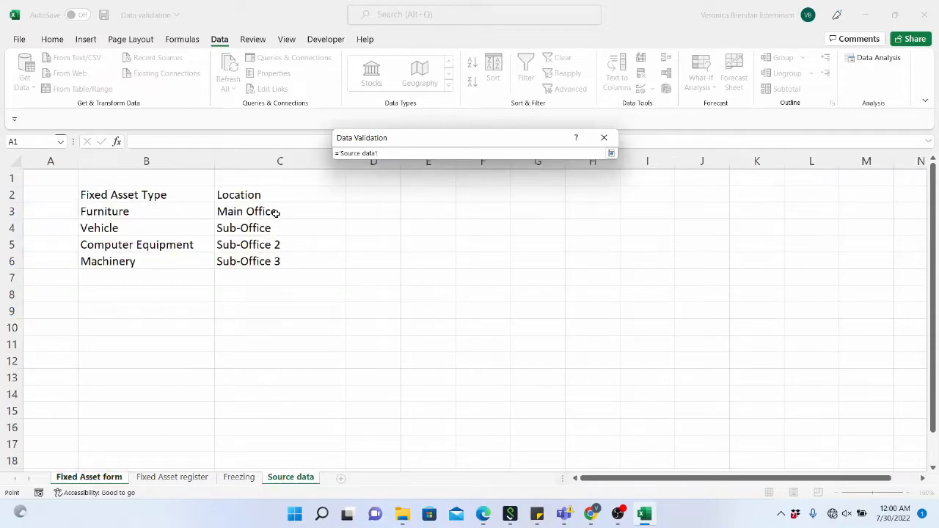
drag(276, 212, 274, 256)
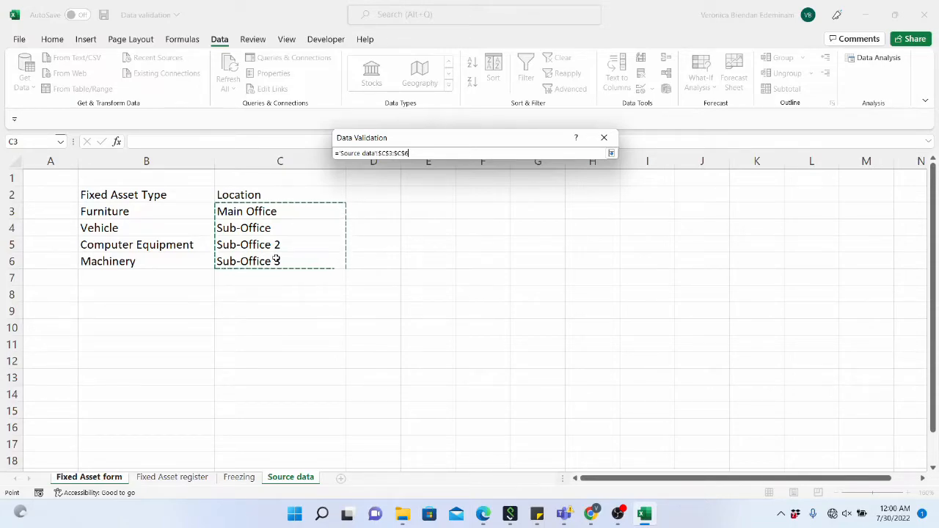
key(Return)
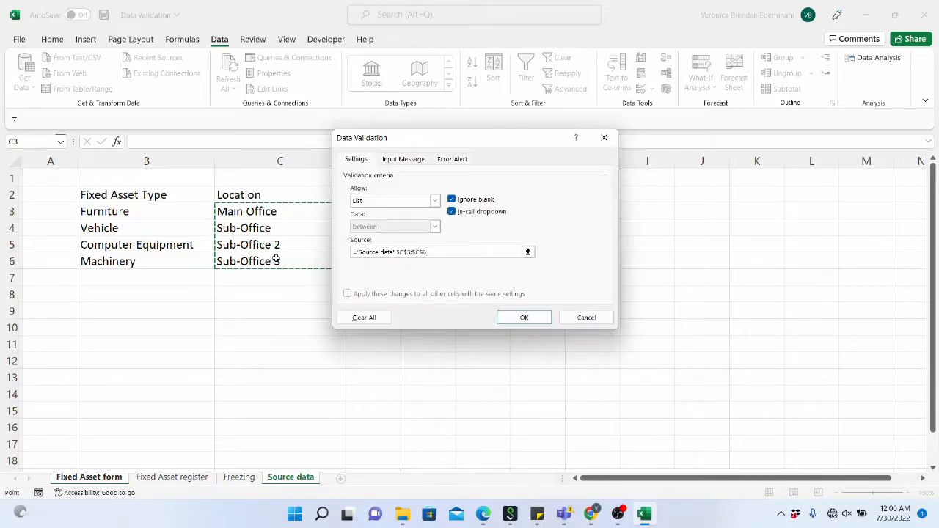
click(534, 320)
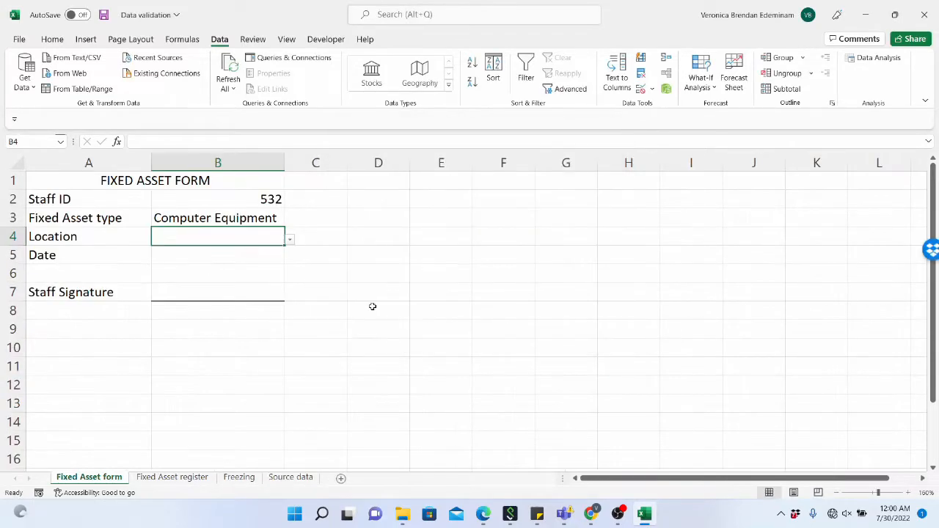
- Choose Sub-Office from the dropdown list in the Location cell B4
click(290, 240)
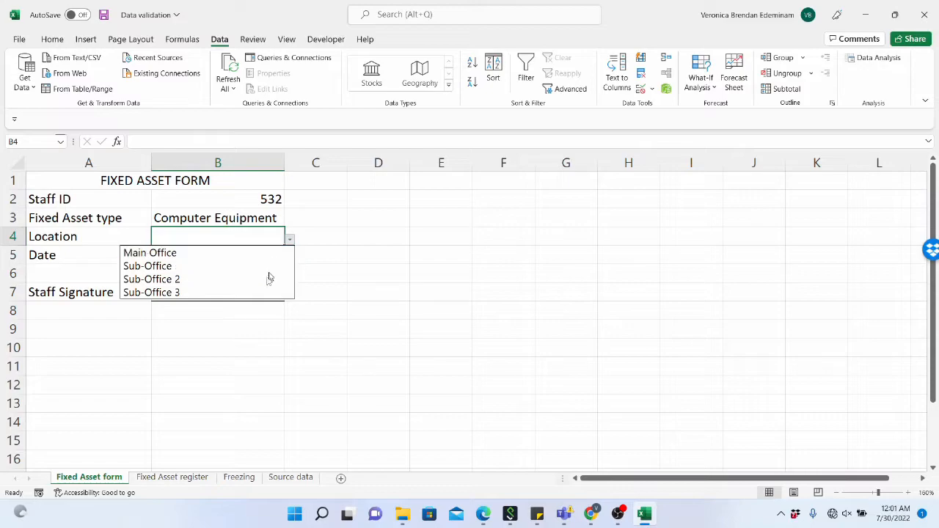
click(327, 252)
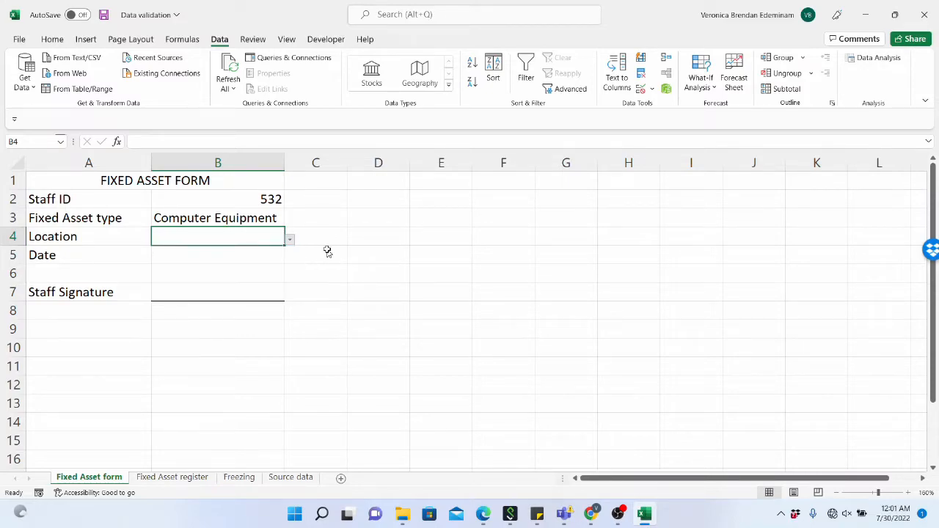
click(290, 242)
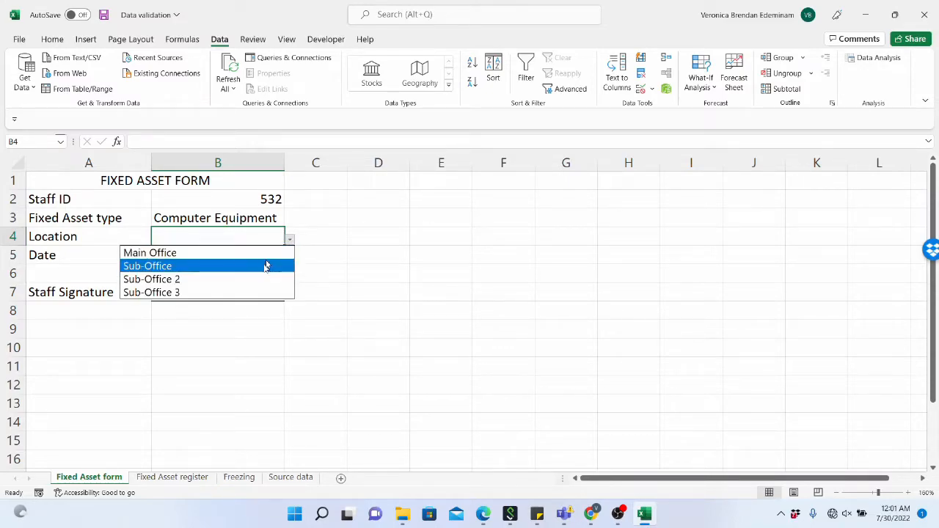
click(263, 266)
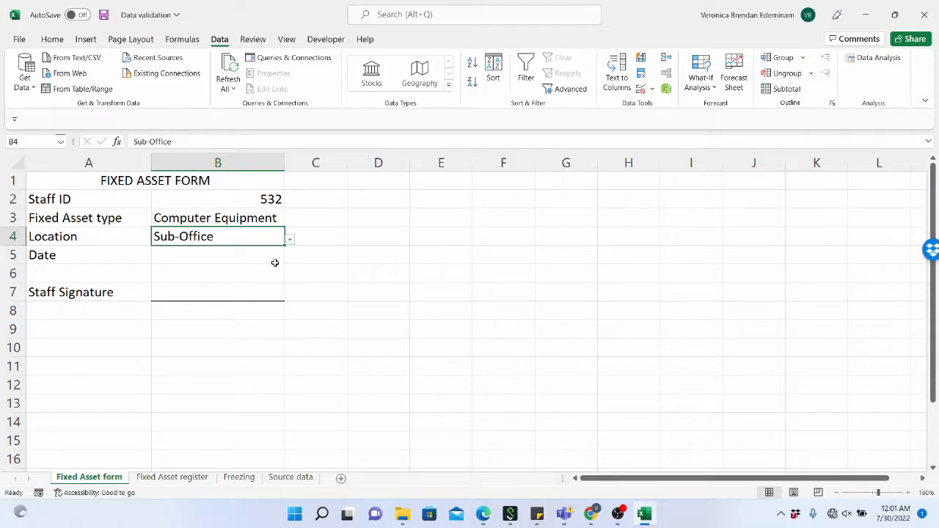
click(252, 220)
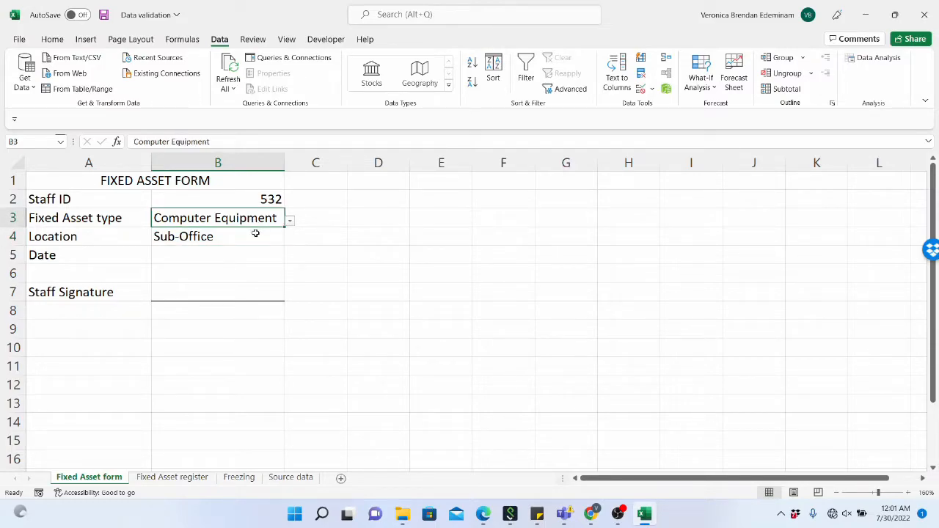
click(254, 240)
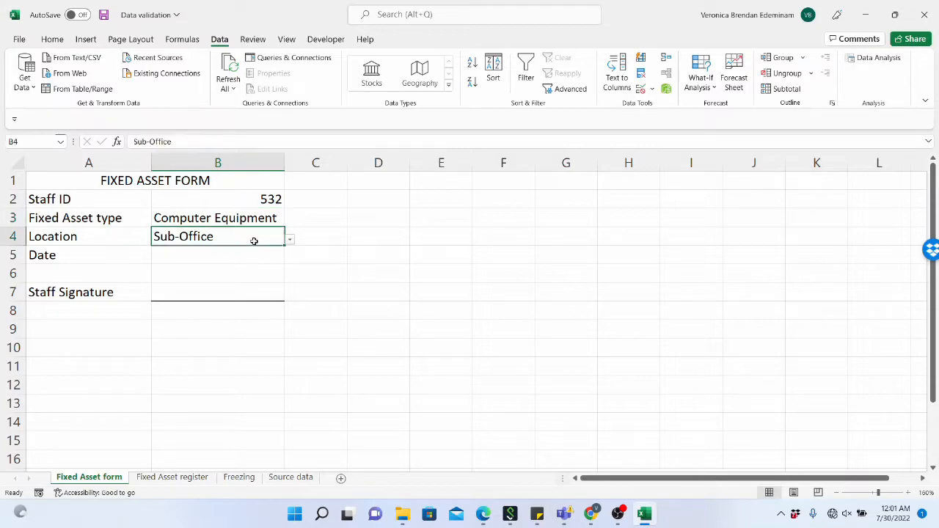
click(237, 269)
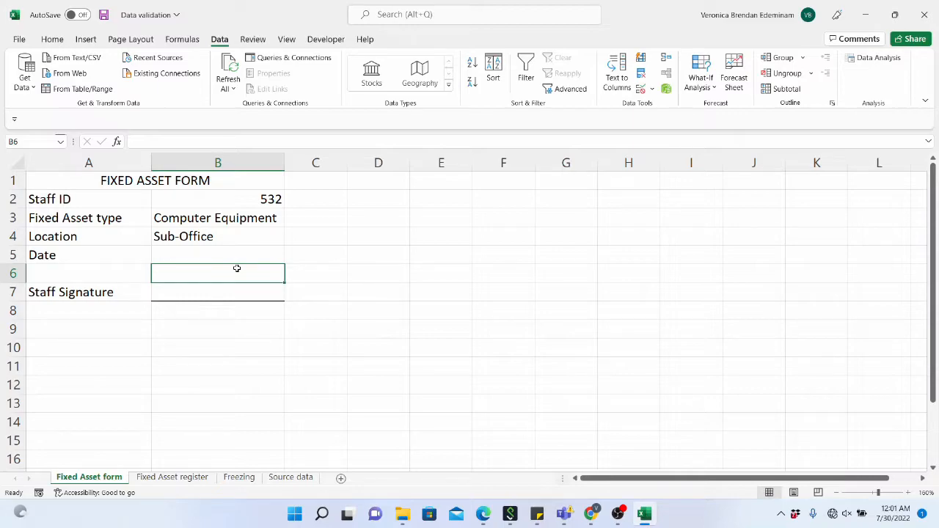
click(270, 223)
click(262, 237)
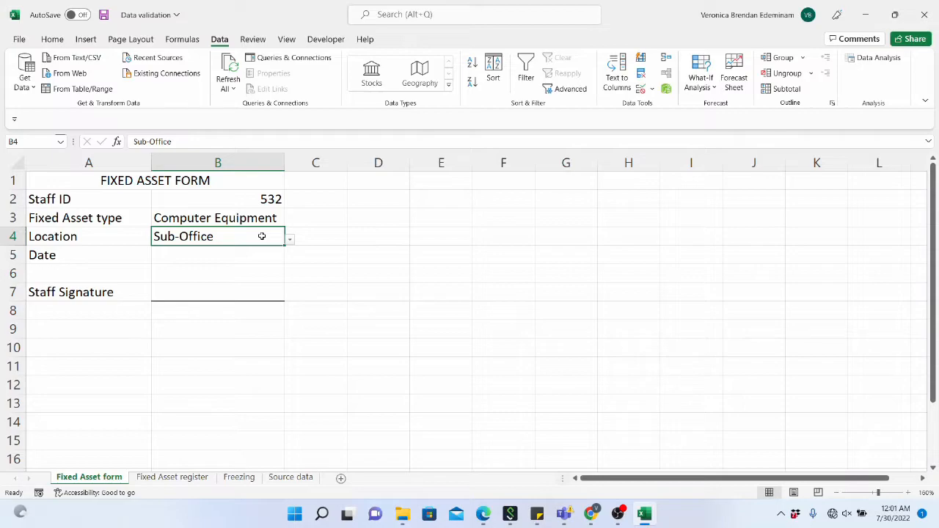
click(265, 219)
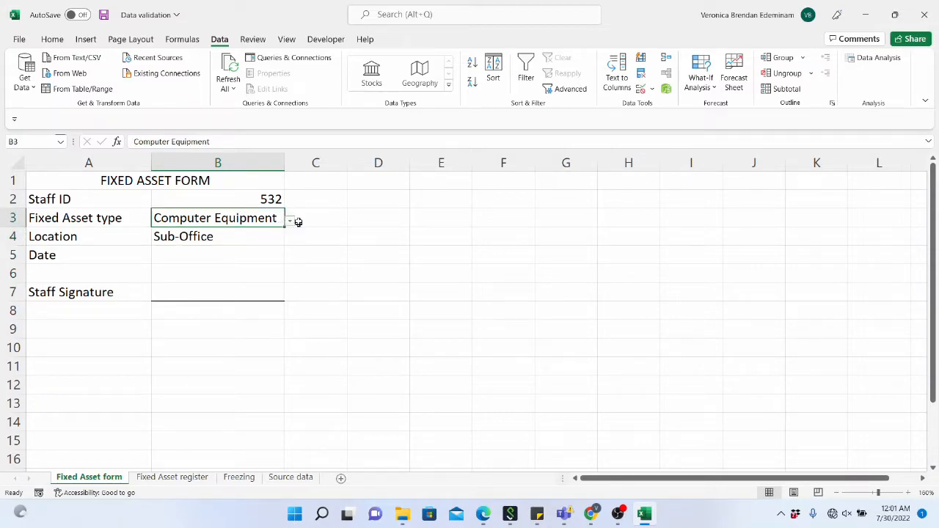
click(258, 252)
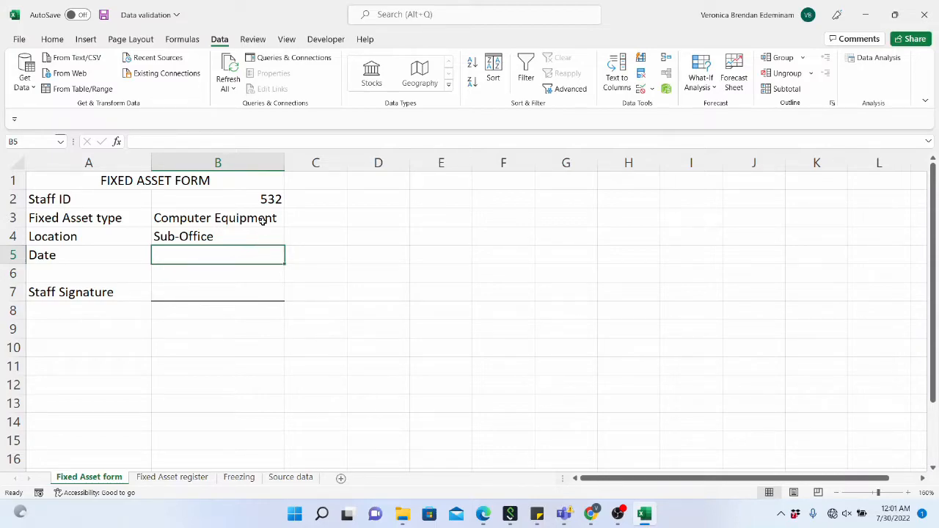
click(263, 220)
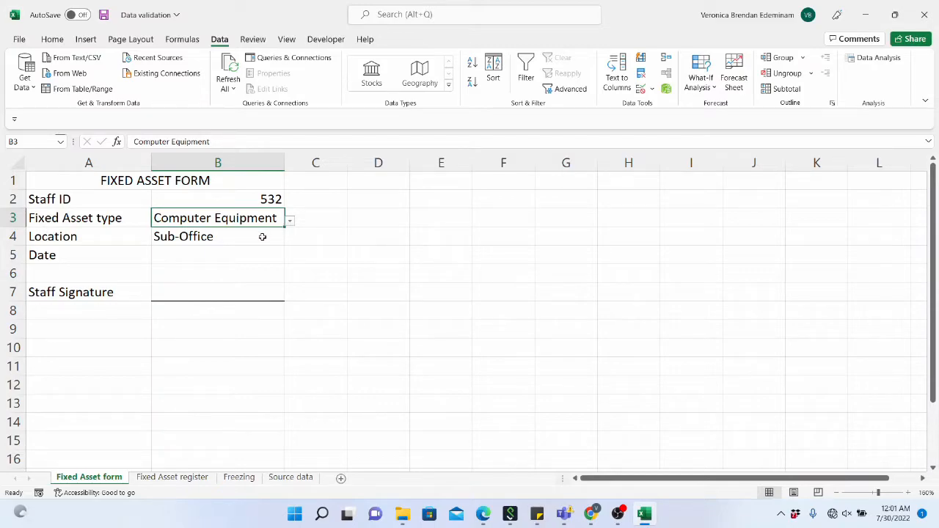
click(262, 237)
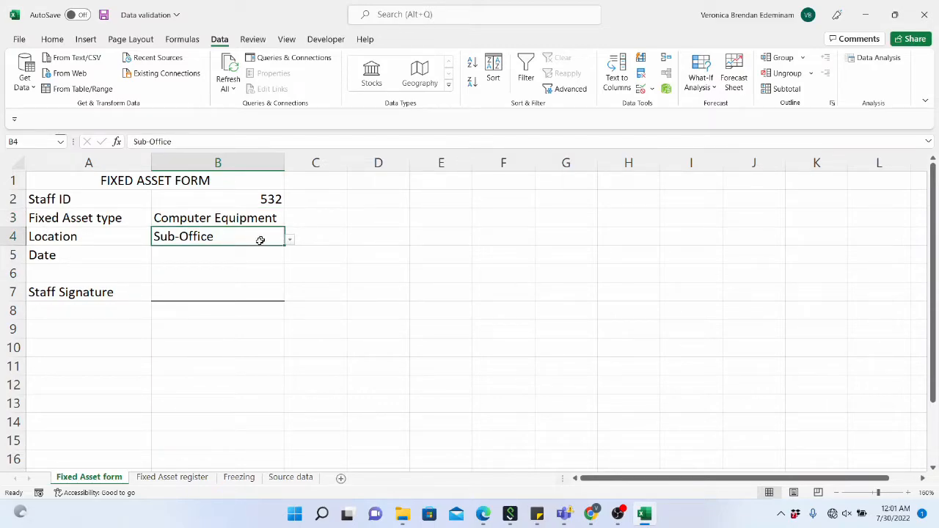
click(244, 260)
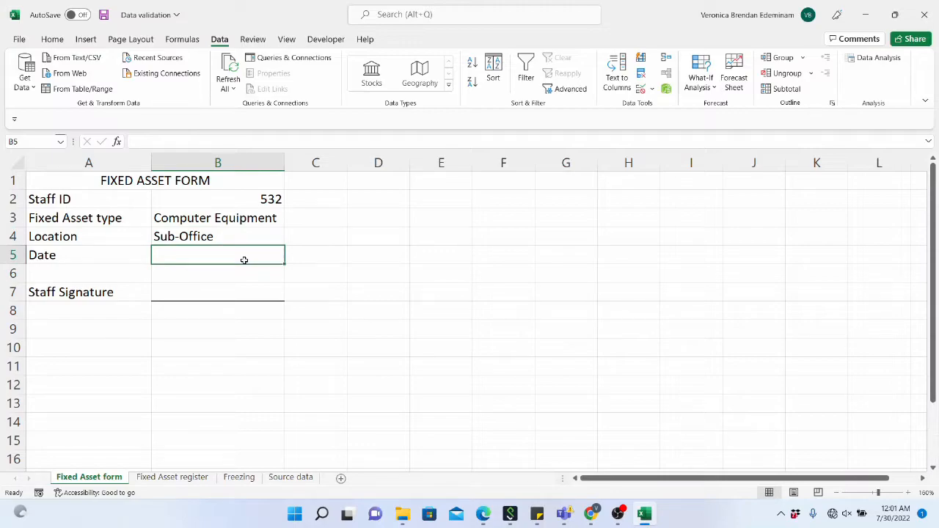
- Review the validation criteria of the Fixed Asset type cell B3 and close them without changes
click(254, 222)
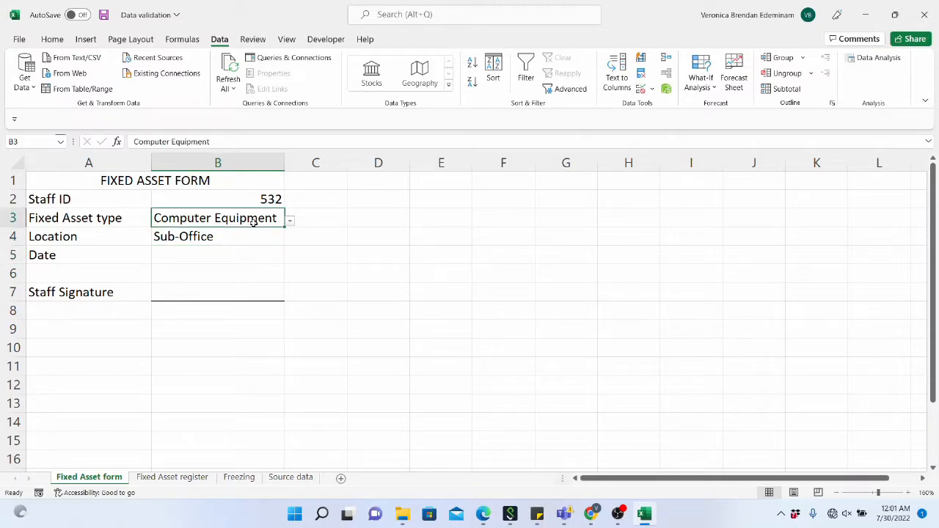
click(651, 90)
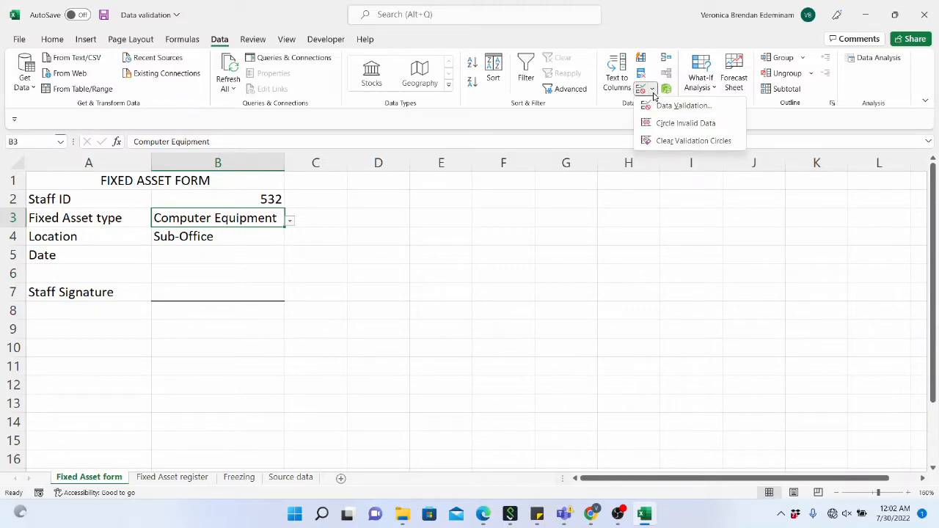
click(667, 105)
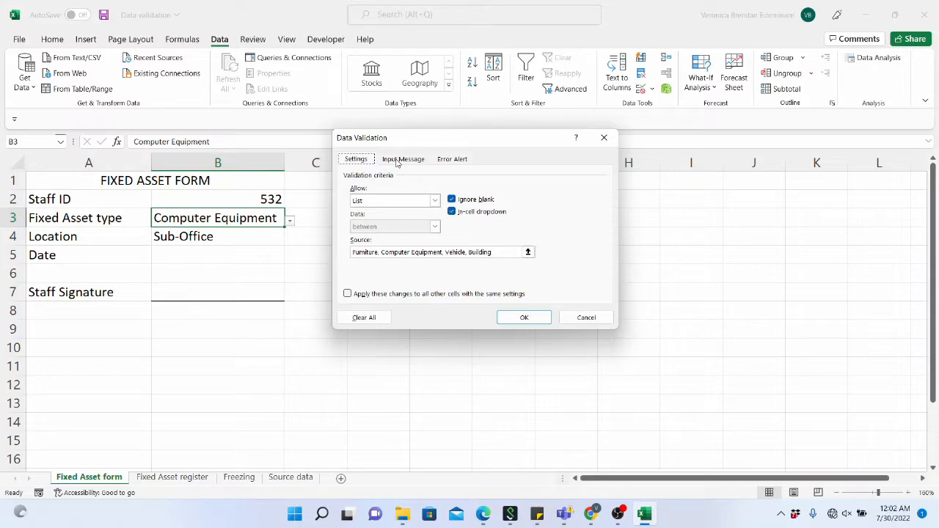
click(604, 137)
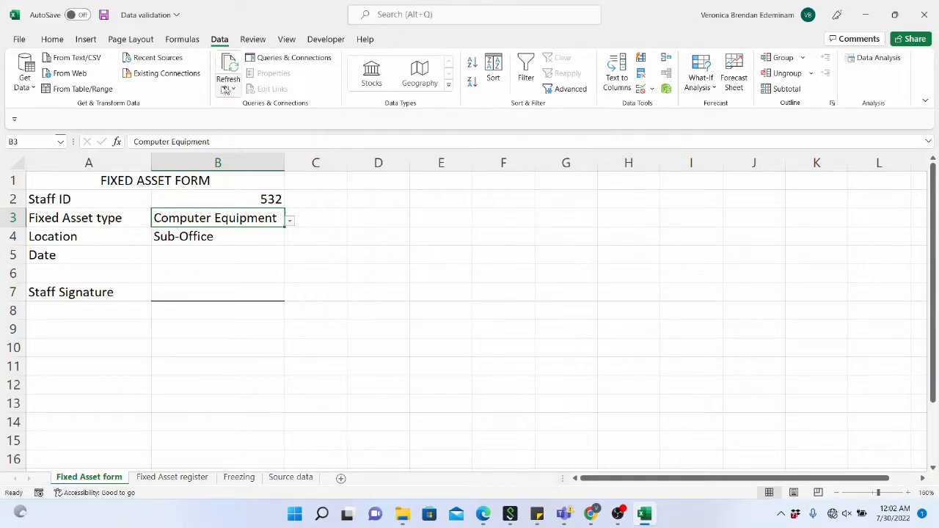
- Add the input message "Please select from the dropdown list." to the data validation of the Fixed Asset type cell B3
click(653, 89)
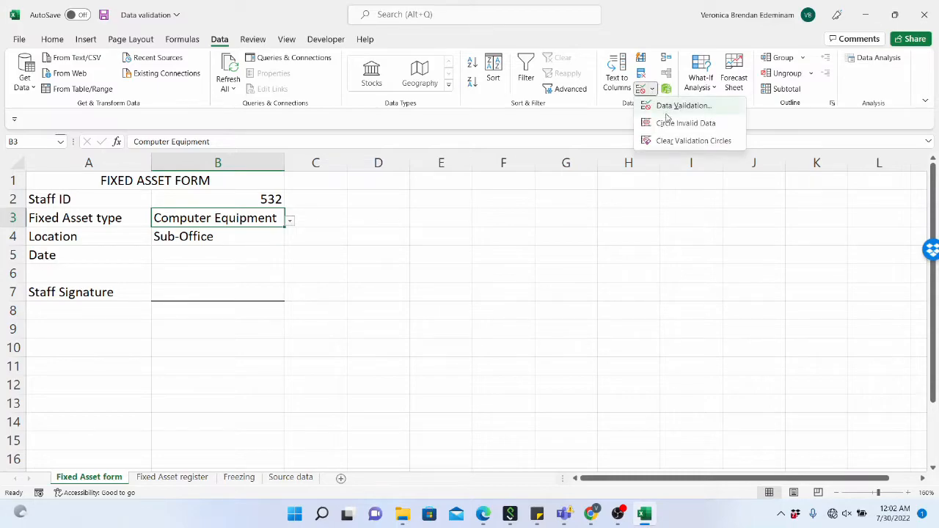
click(665, 106)
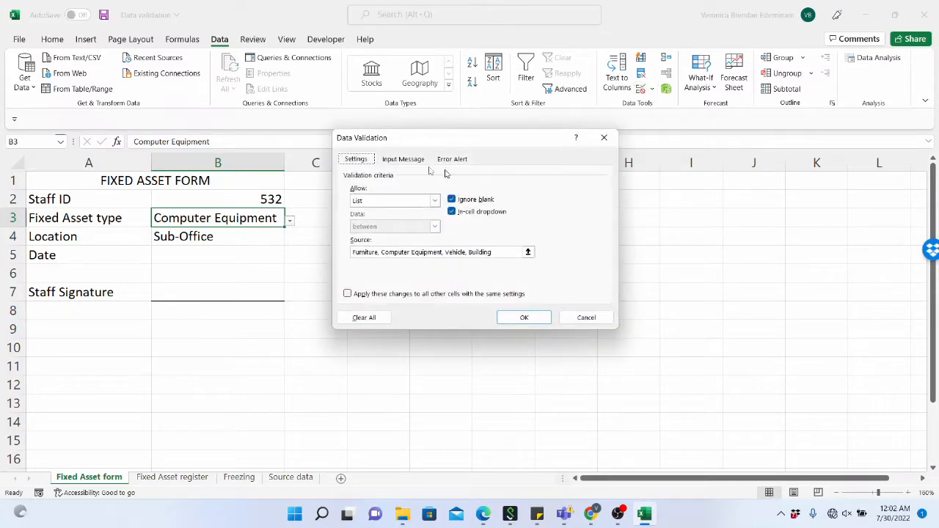
click(415, 161)
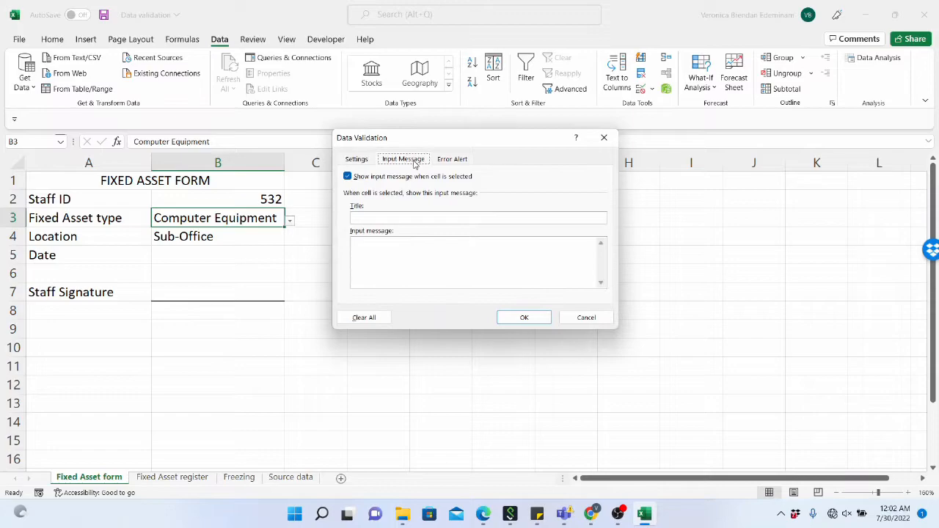
click(382, 249)
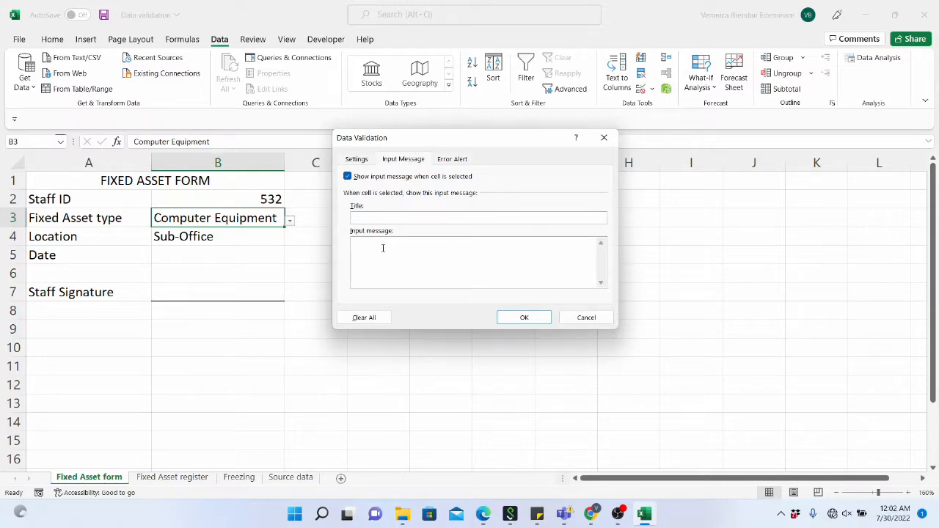
text(Please select from the c)
text(ropdown list.)
click(507, 317)
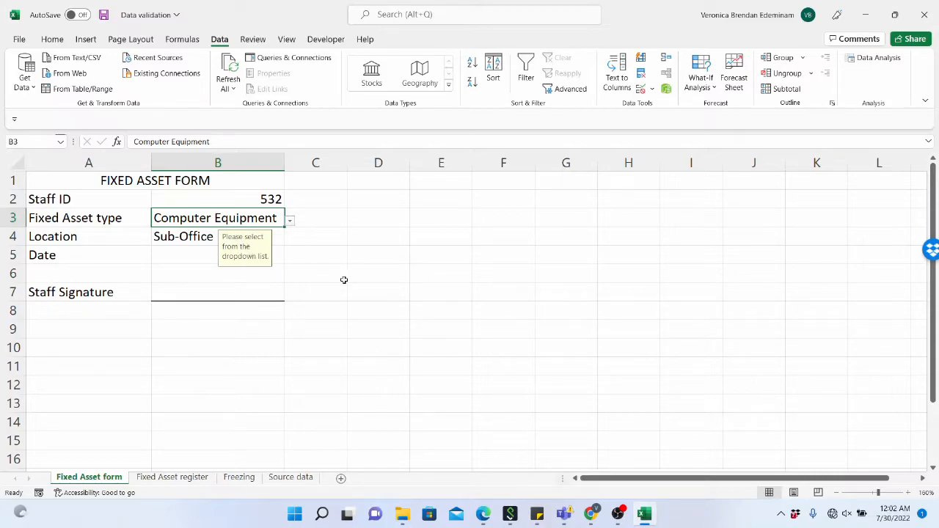
click(208, 237)
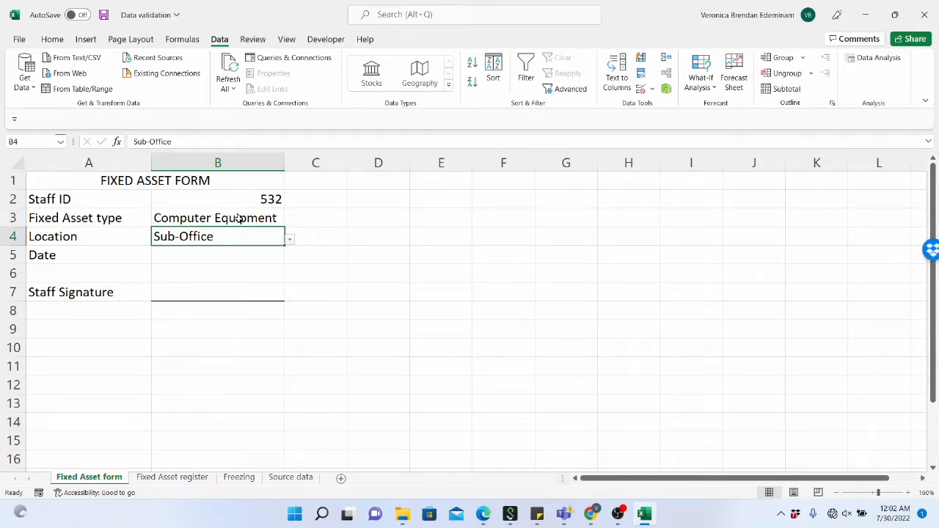
click(239, 219)
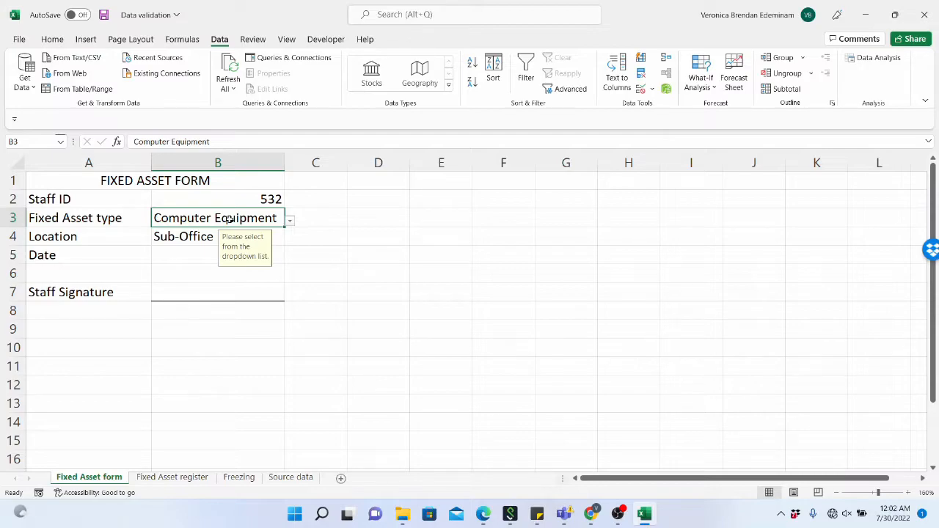
- Add the input message "Please select from the dropdown list." to the data validation of the Location cell B4
click(199, 241)
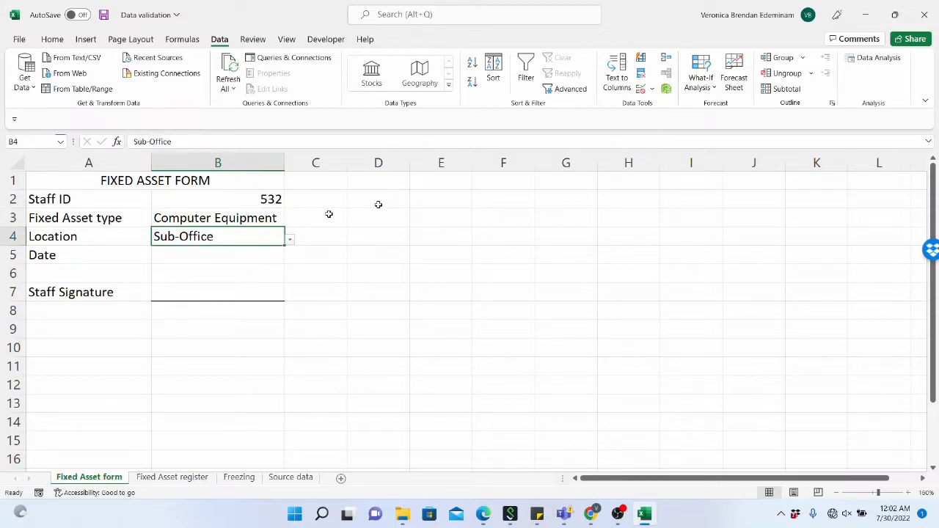
click(652, 88)
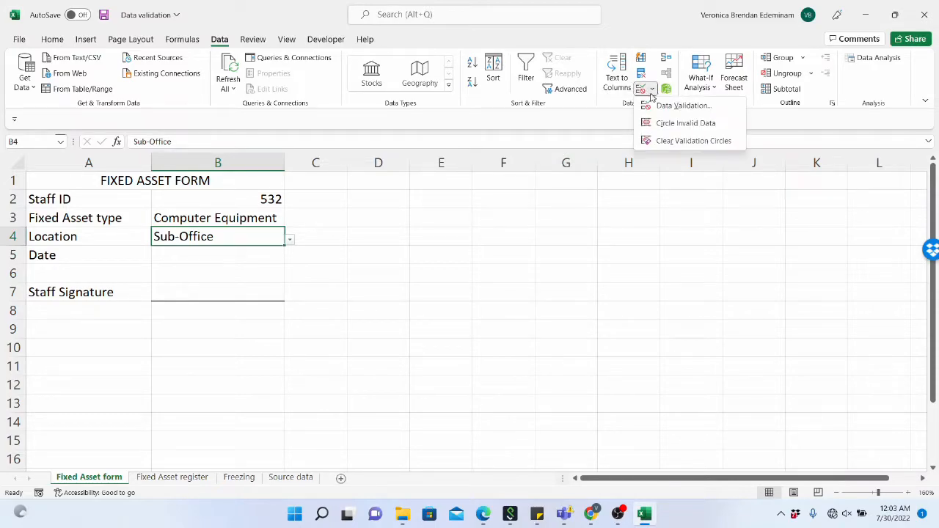
click(683, 108)
click(394, 245)
text(Please select from the )
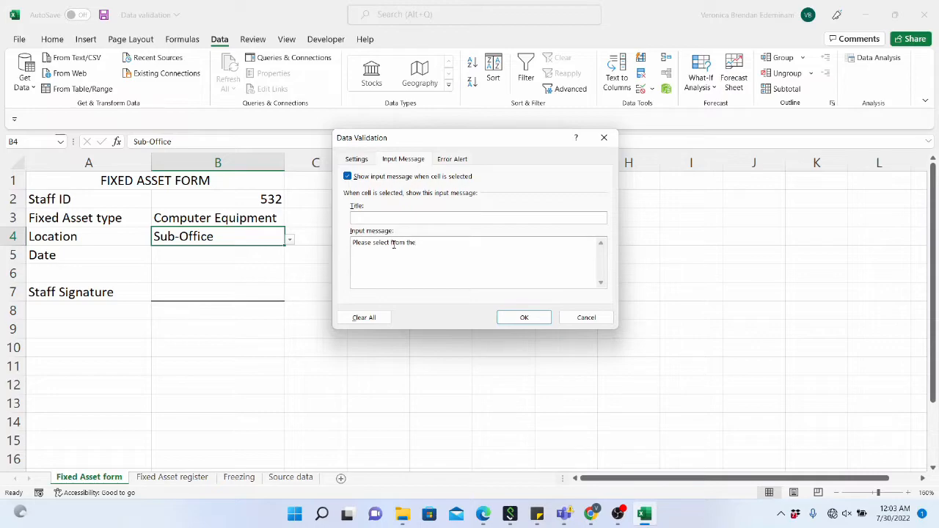
text(dropdown list.)
click(513, 317)
- Check the input messages on the Fixed Asset type cell B3 and the Location cell B4 by selecting each cell
click(201, 268)
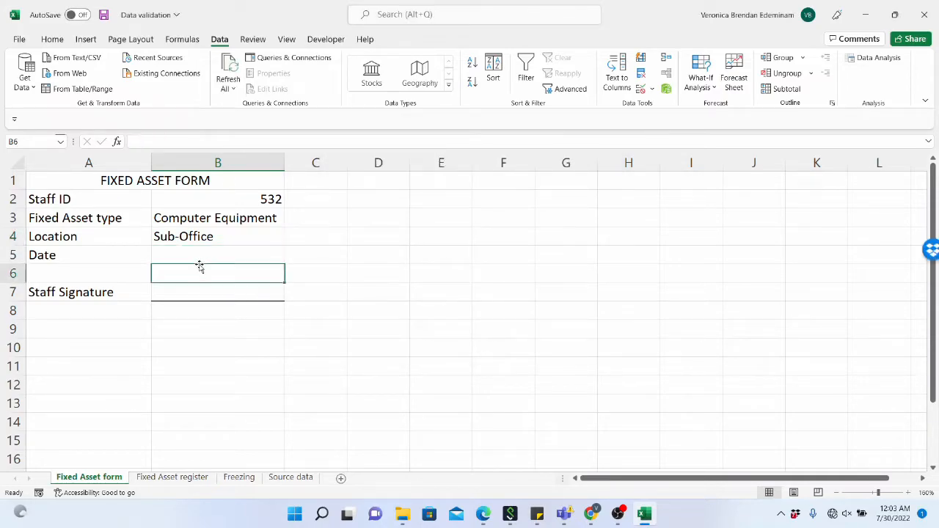
click(222, 244)
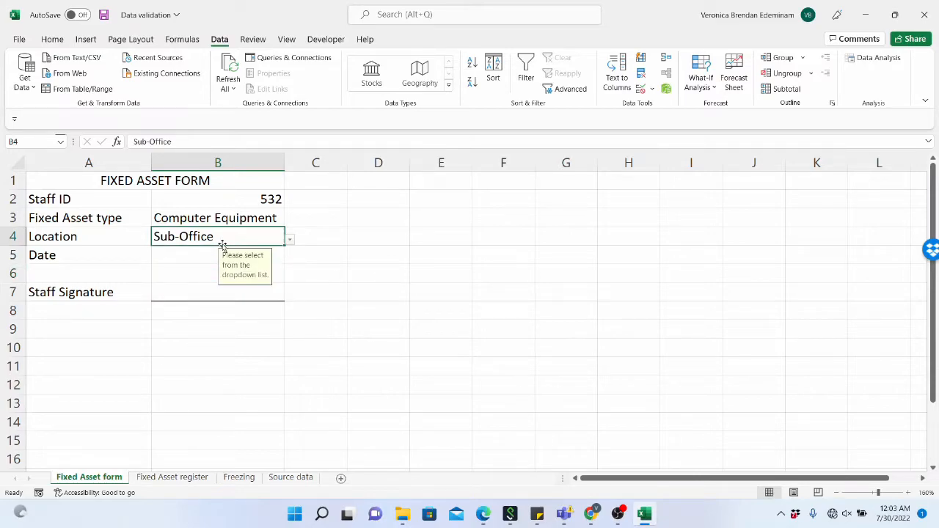
click(244, 218)
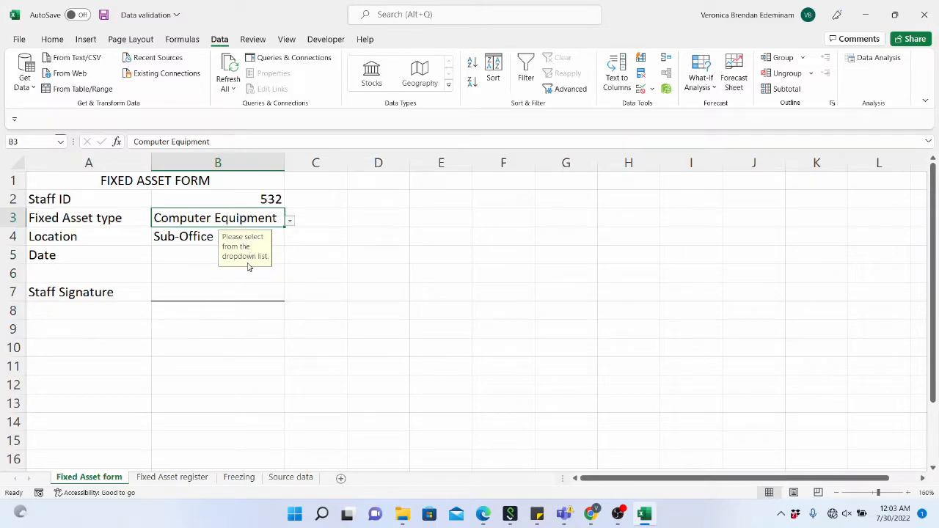
click(176, 256)
click(193, 237)
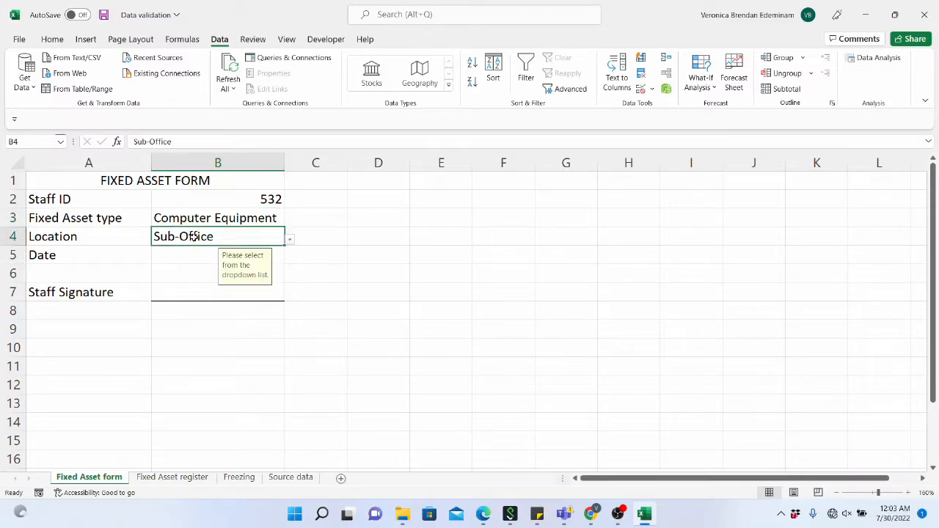
drag(197, 220, 195, 238)
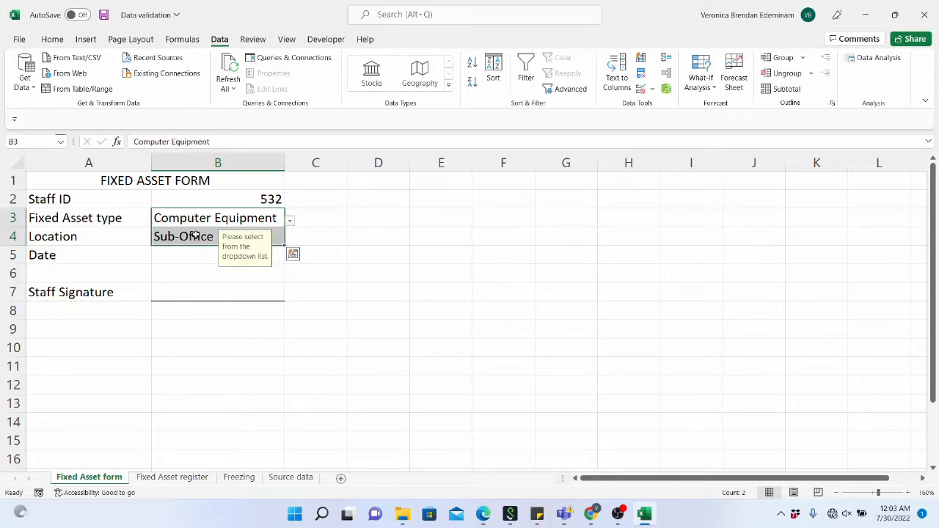
click(192, 237)
click(199, 219)
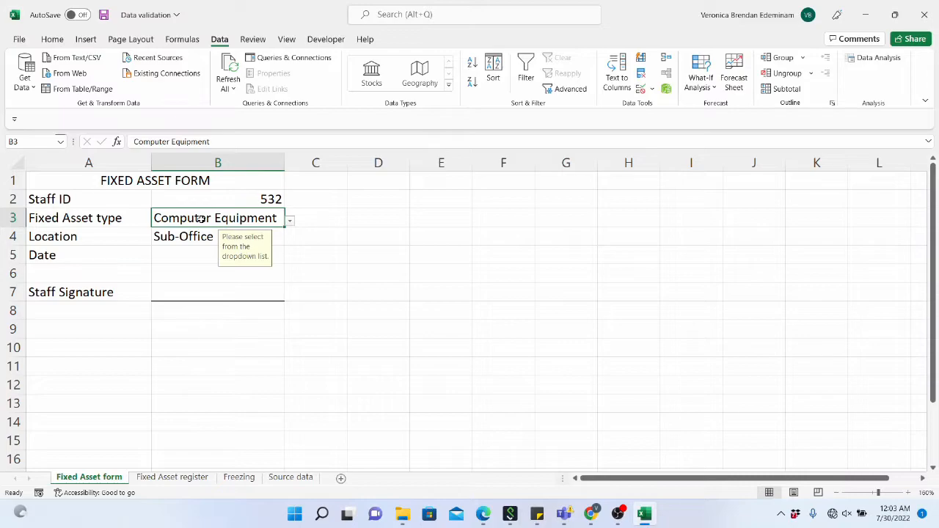
click(195, 236)
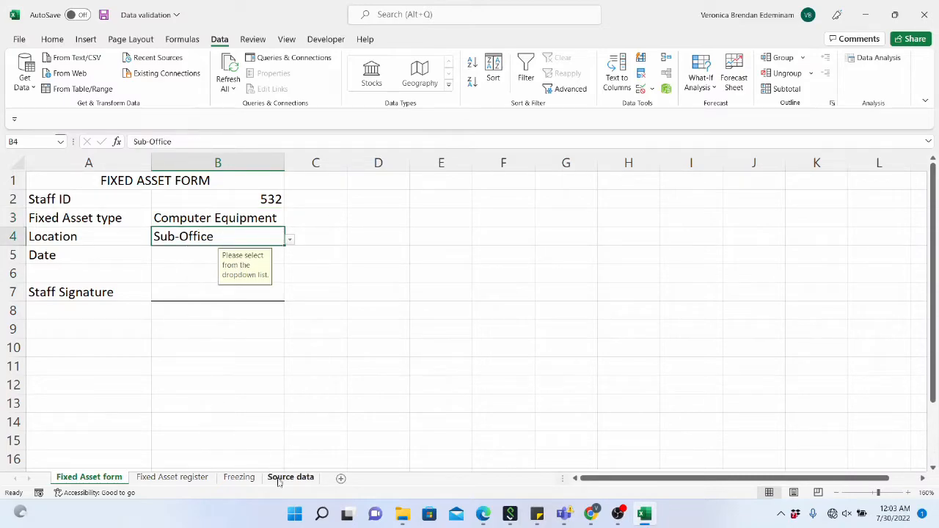
- Add Sub-Office 4 in cell C7 at the end of the Location list on the Source data sheet
click(292, 482)
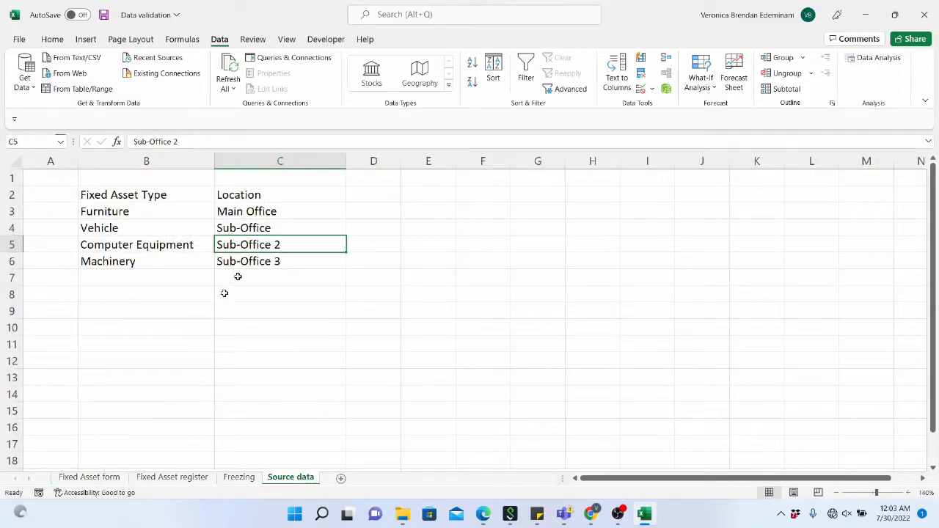
click(110, 478)
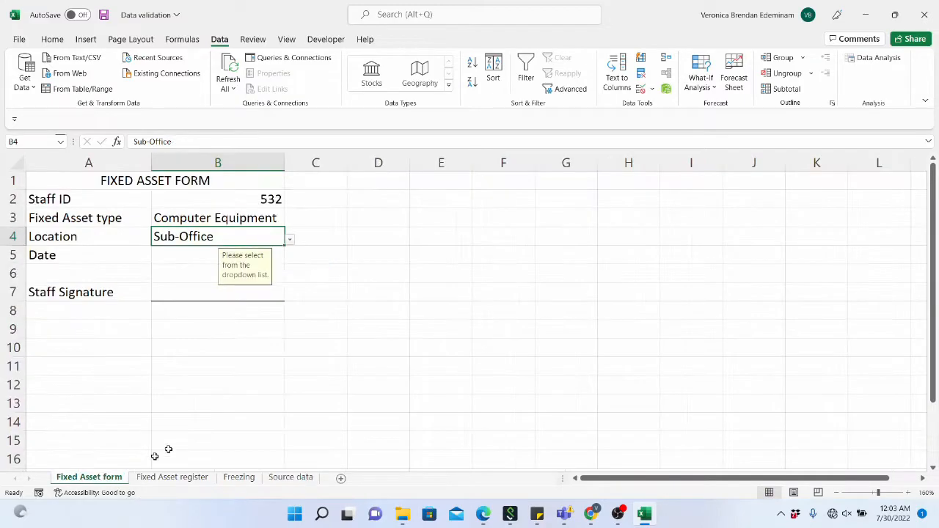
click(292, 478)
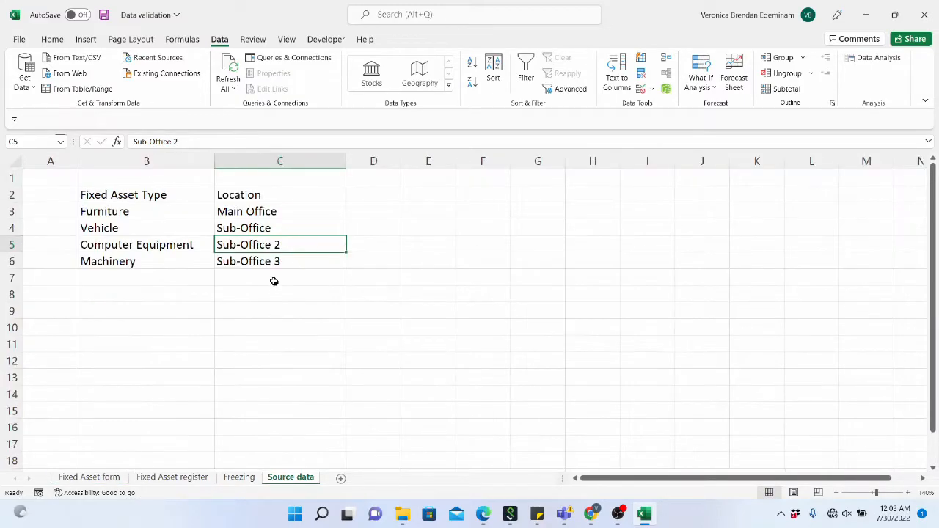
click(269, 276)
text(Sub-)
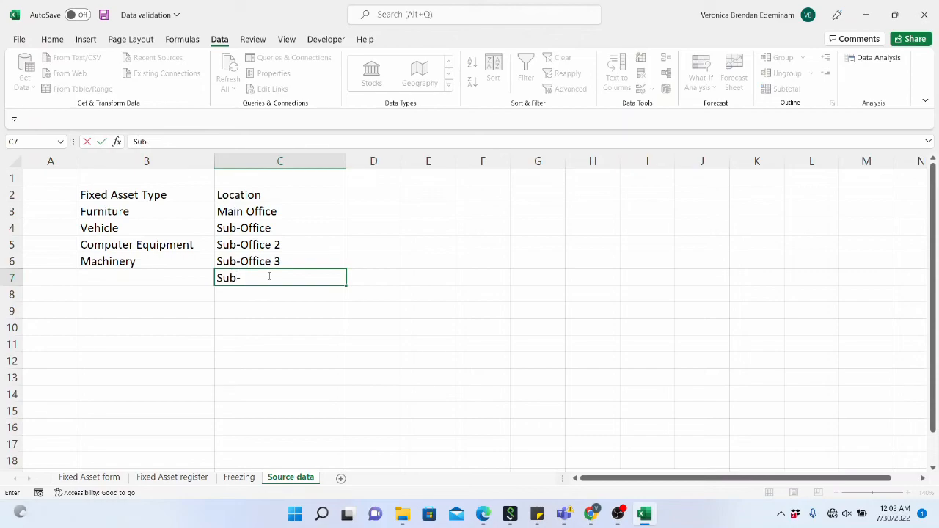
text(Office 4)
key(Return)
click(282, 278)
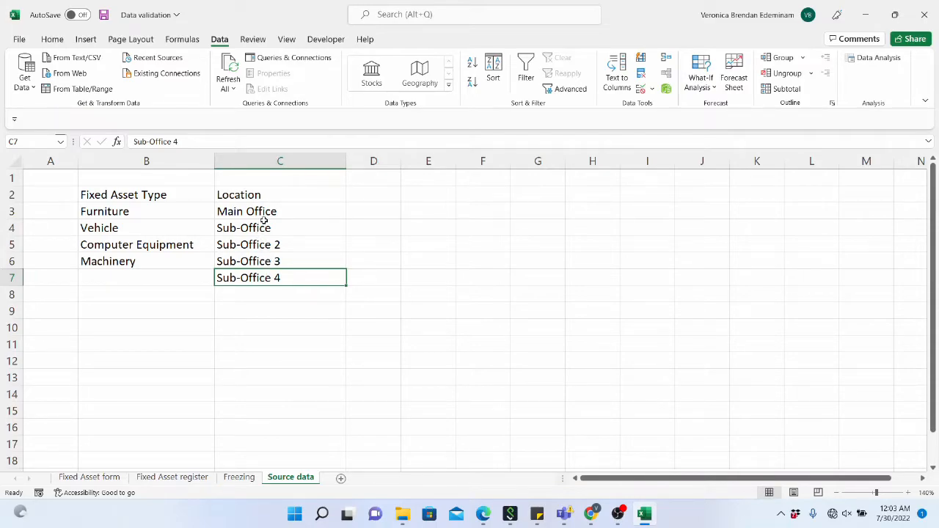
- Add Sub-Office 5 in cell C8 below the other locations on the Source data sheet
click(270, 296)
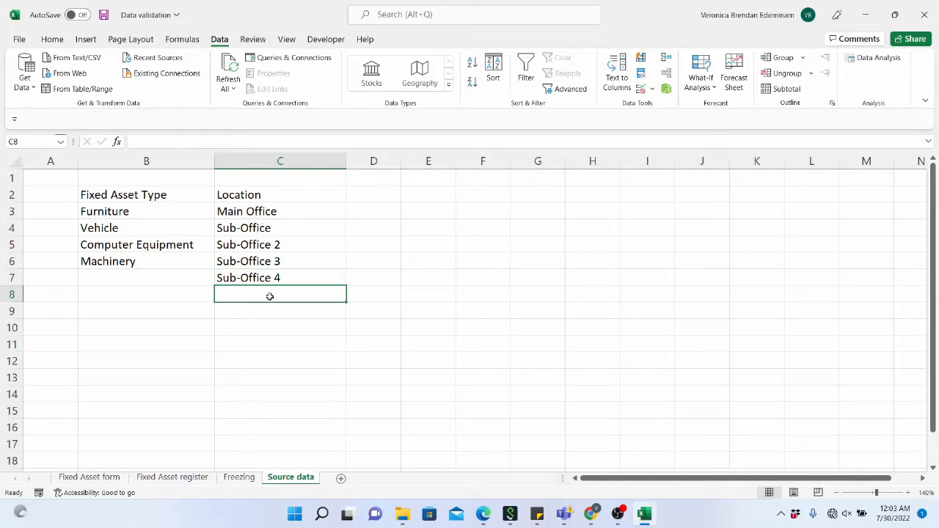
text(Sub-Office 5)
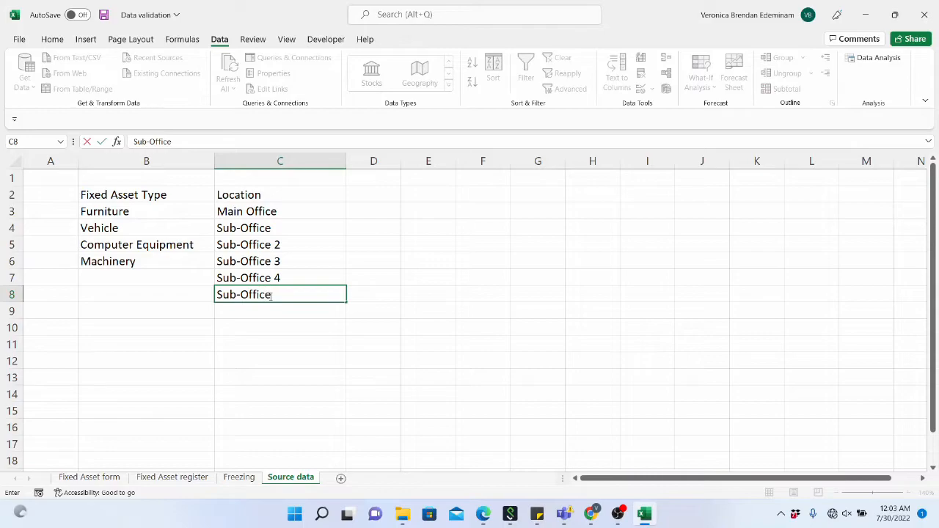
key(Return)
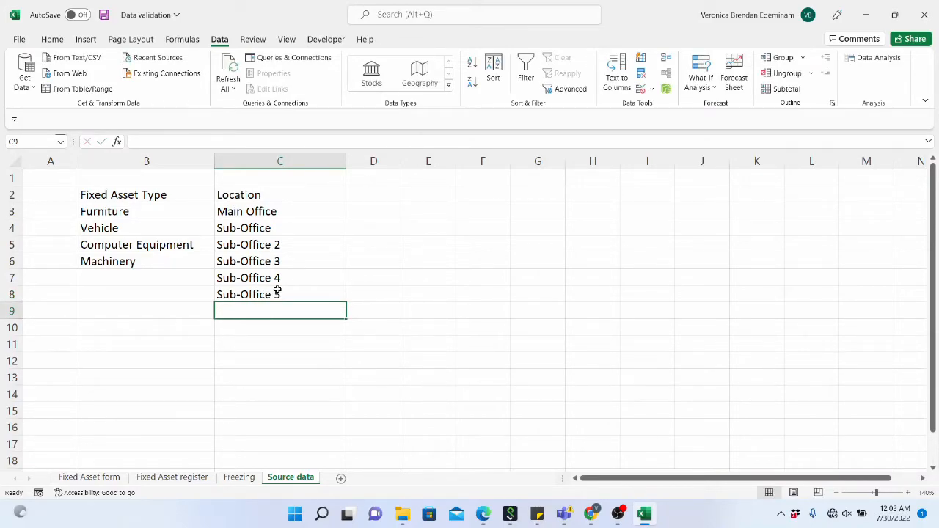
click(278, 289)
drag(285, 279, 279, 296)
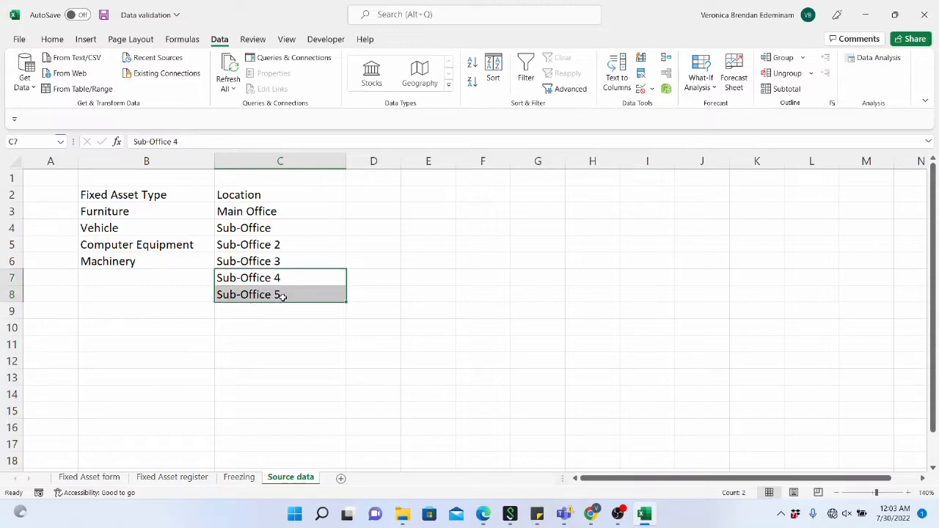
- Compare the dropdown entries of the Location cell B4 on the form with the locations in C3:C8 on the Source data sheet
click(110, 477)
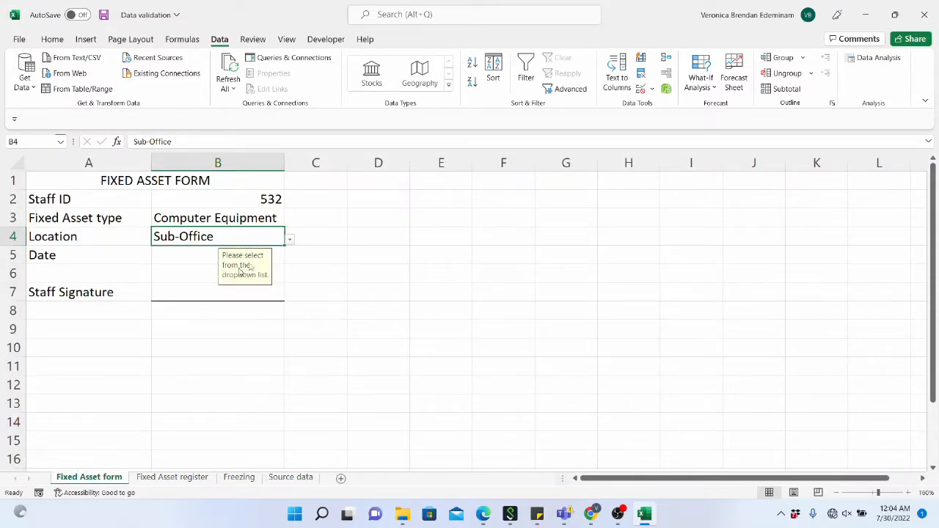
click(290, 240)
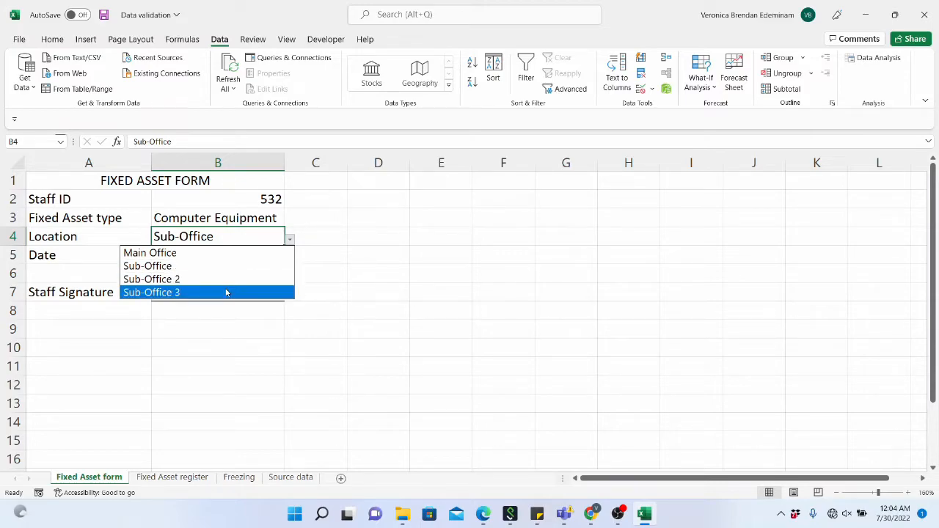
key(Escape)
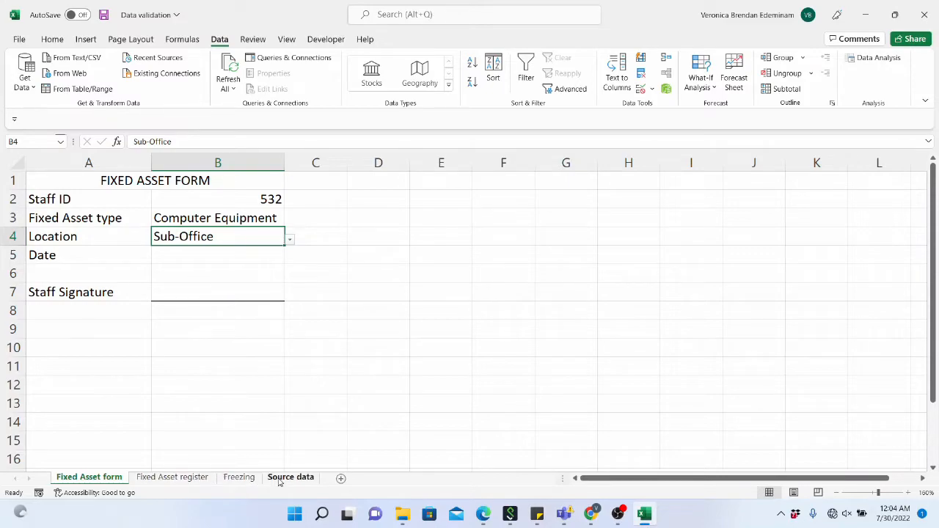
click(276, 479)
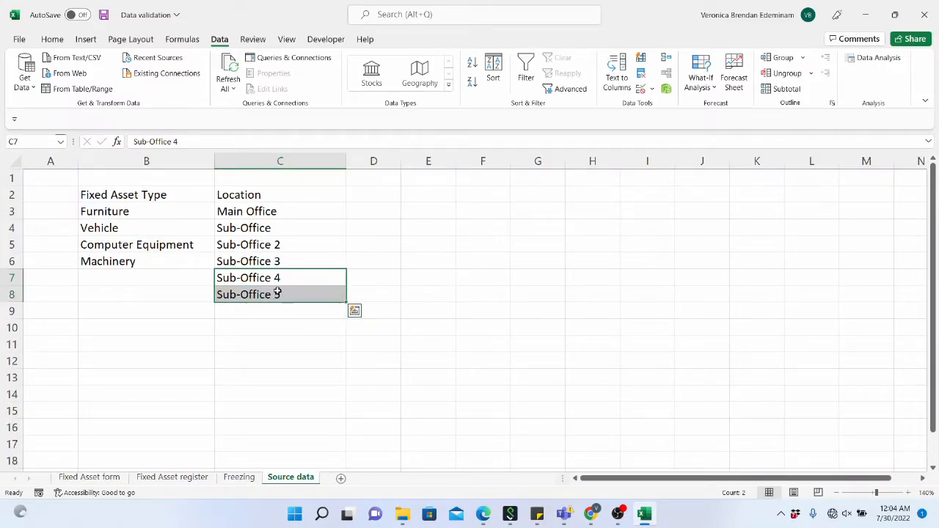
drag(279, 213, 273, 295)
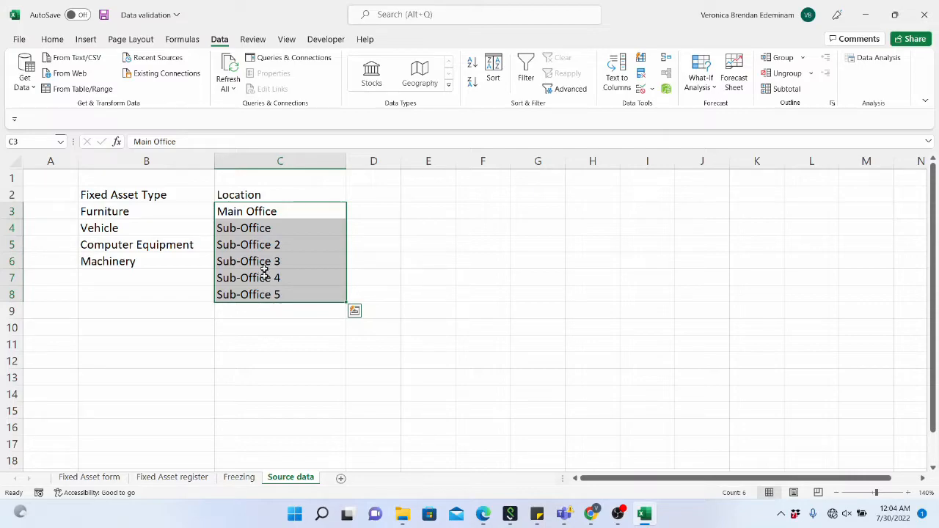
click(89, 477)
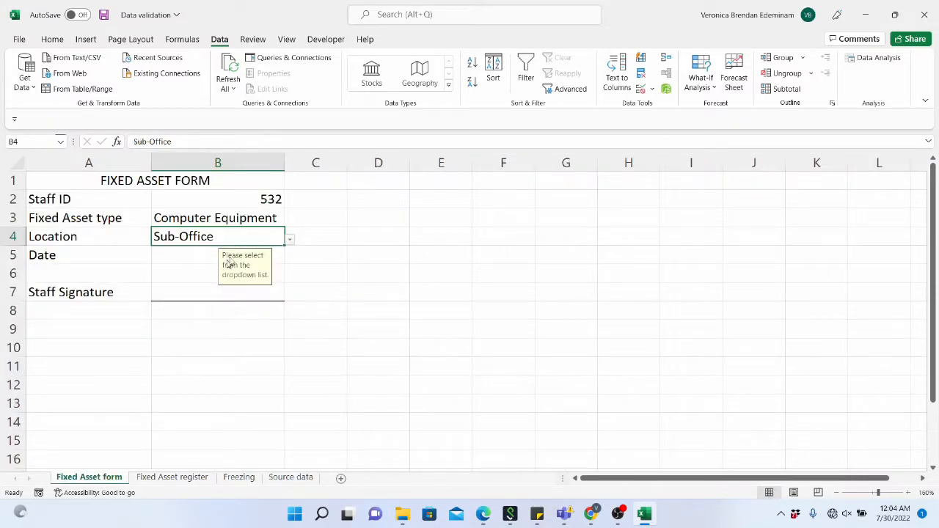
click(292, 242)
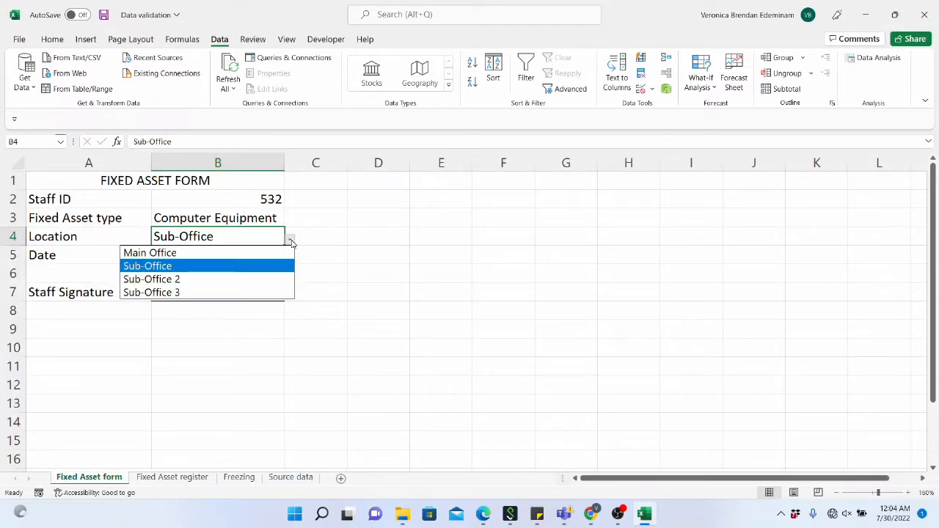
key(Escape)
- Format C2:C8 on the Source data sheet as a table with headers, using a blue light table style
click(288, 479)
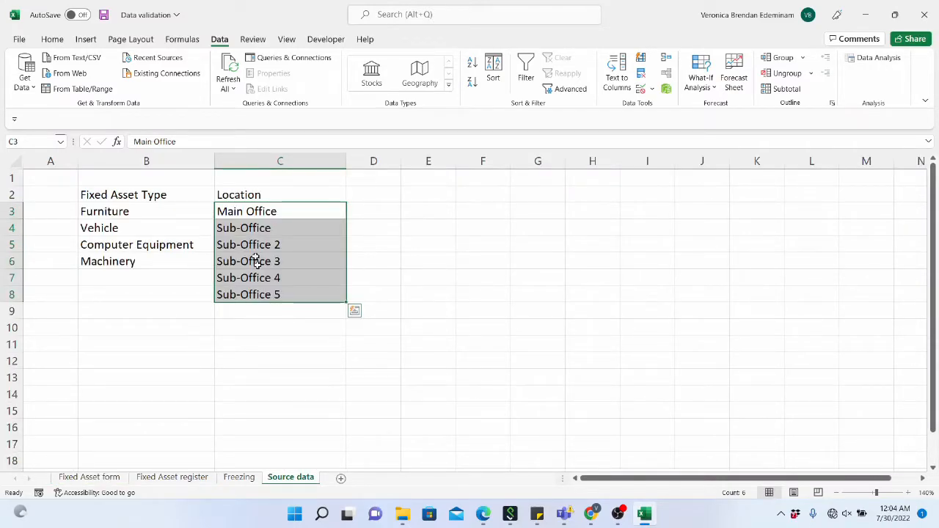
drag(259, 196, 259, 291)
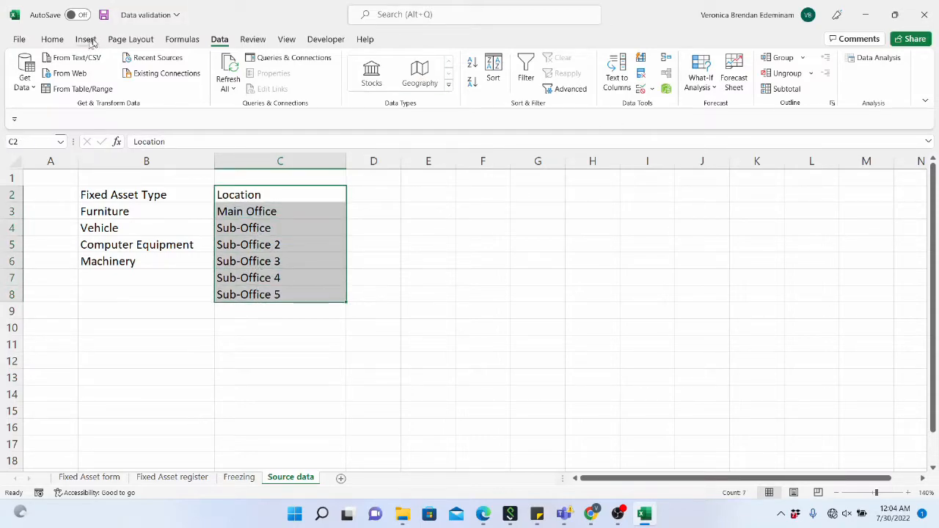
click(53, 40)
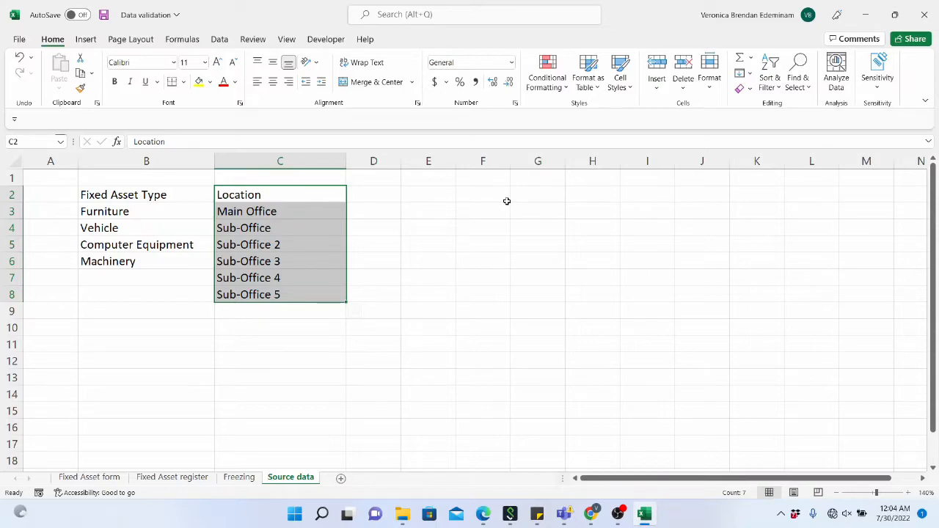
click(588, 74)
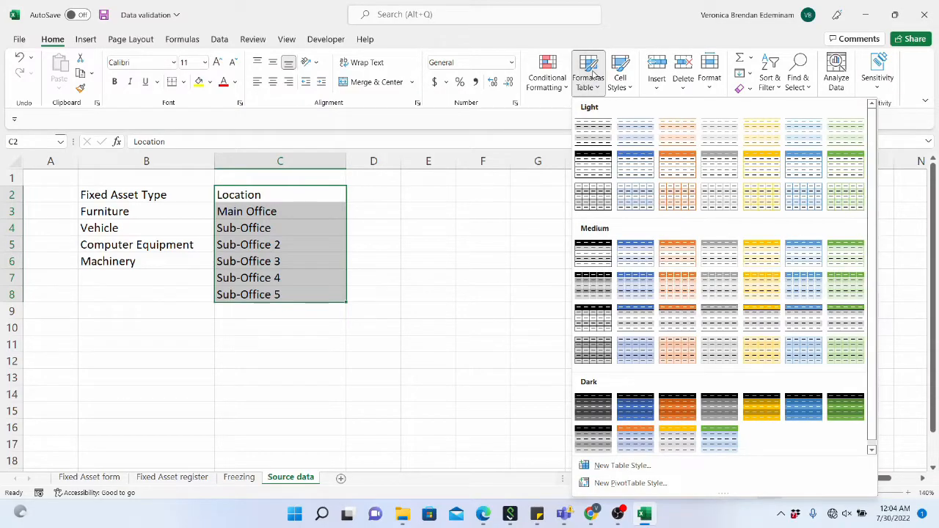
click(649, 165)
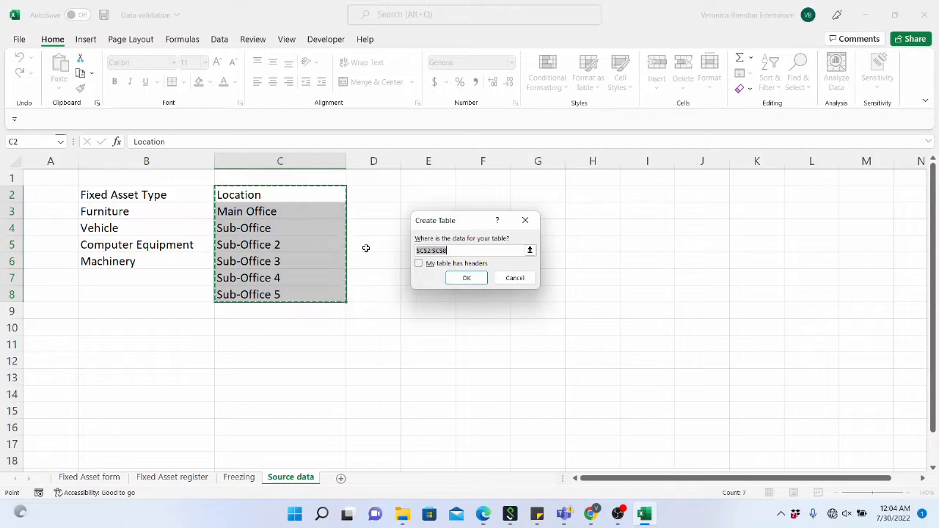
drag(476, 223, 473, 183)
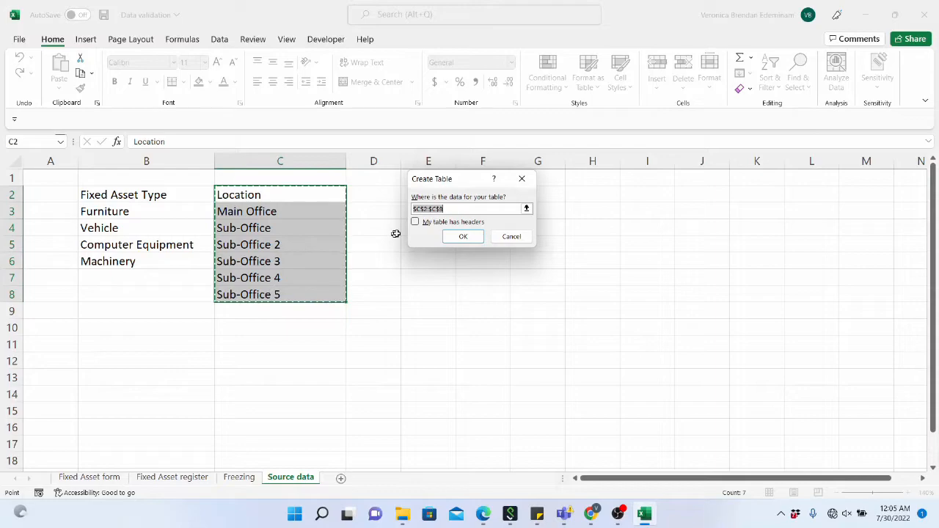
click(415, 222)
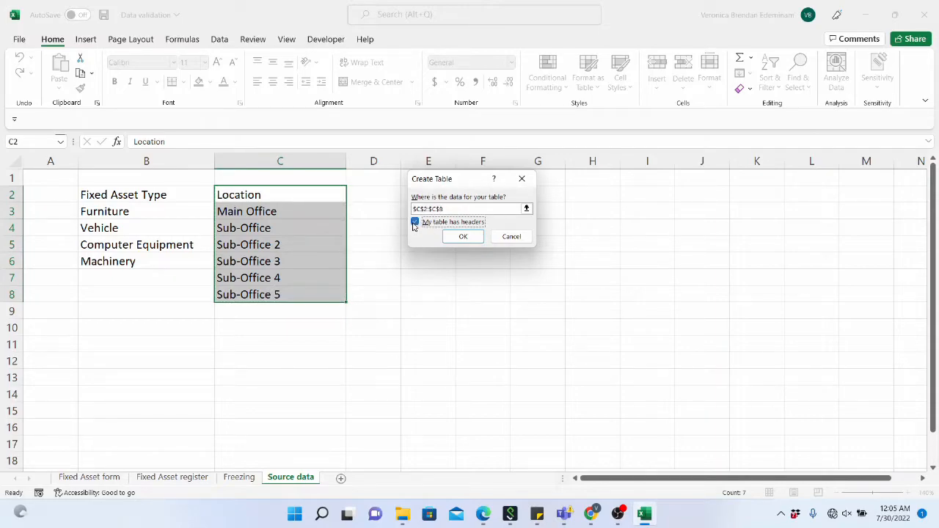
click(463, 236)
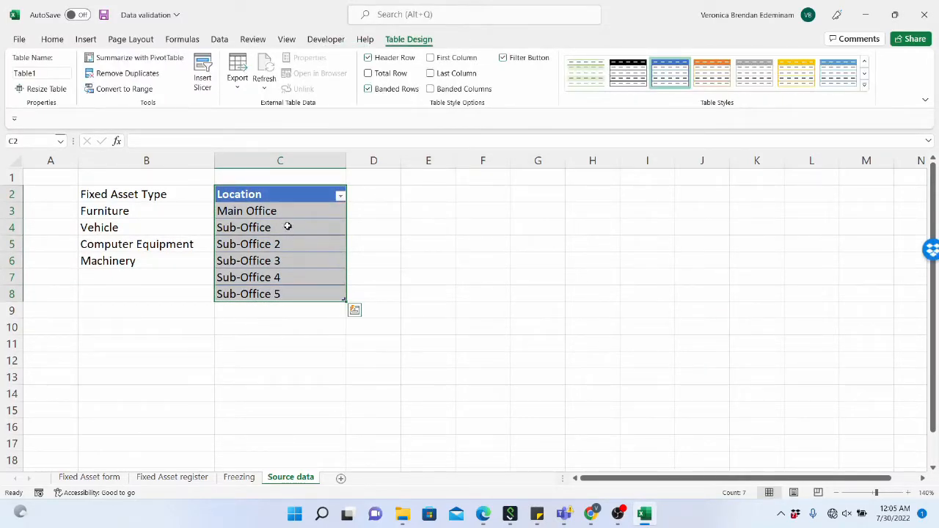
- Name the location entries in C3:C8 on the Source data sheet ADDRESS
drag(287, 208, 274, 295)
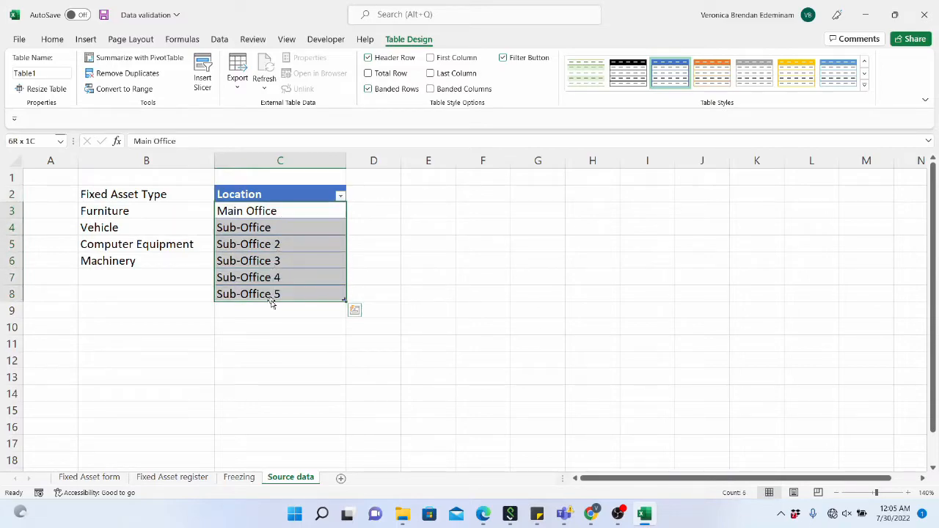
click(44, 141)
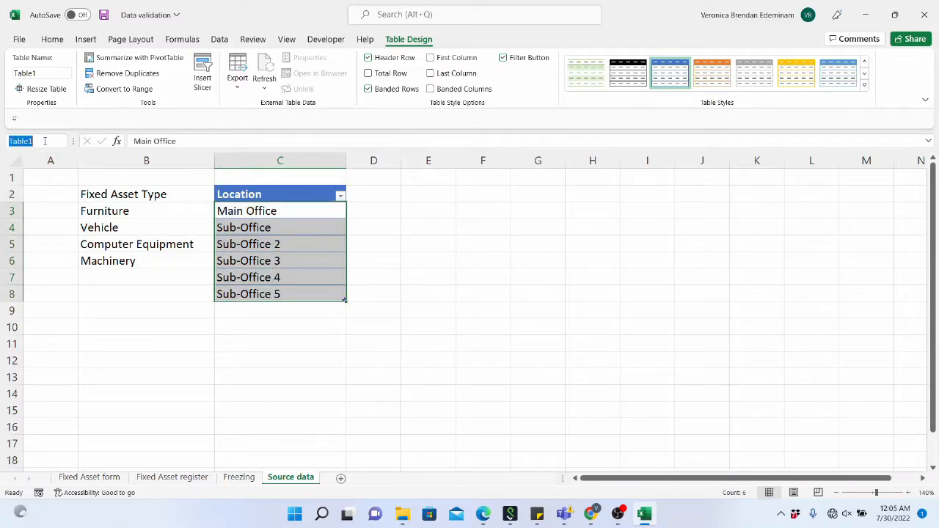
text(LOCATION)
key(BackSpace)
key(BackSpace)
key(BackSpace)
text(ADDRESS)
key(Return)
drag(218, 211, 254, 293)
- Clear all data validation settings from Location cell B4 on the Fixed Asset form sheet
click(89, 477)
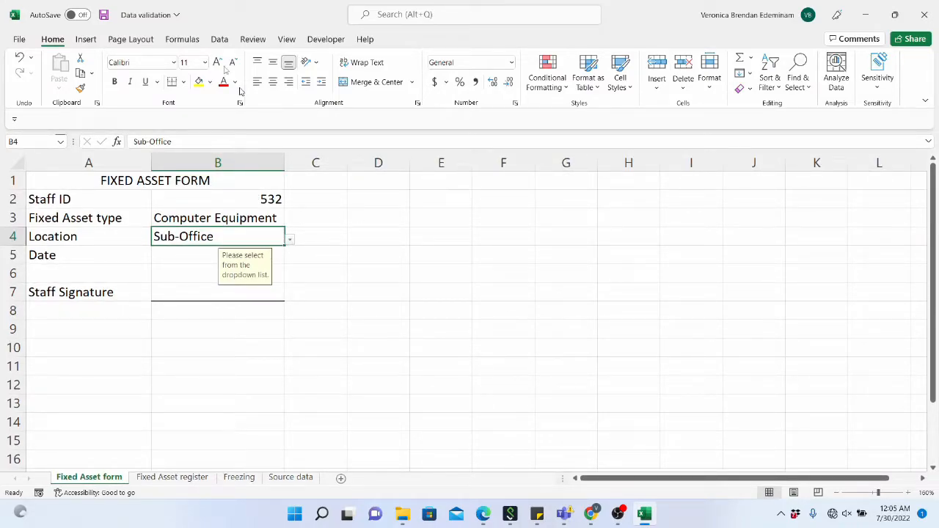
click(219, 41)
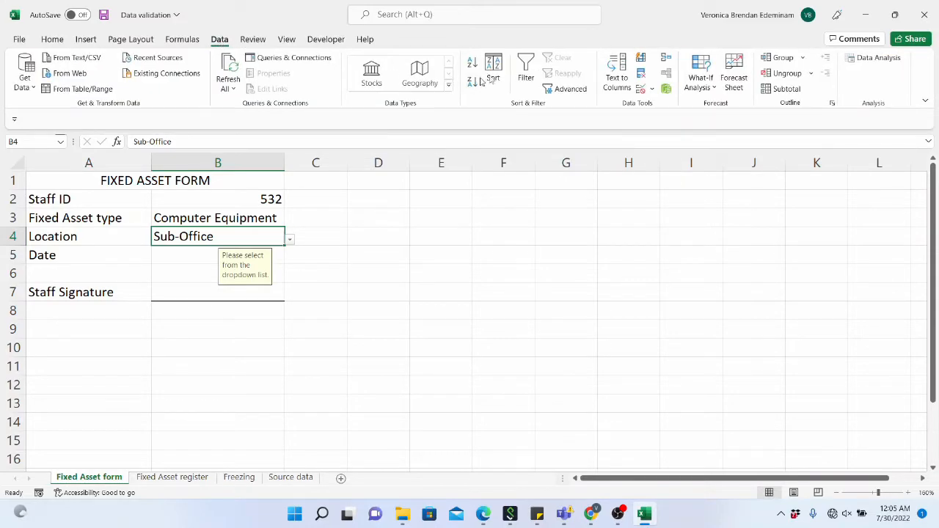
click(651, 94)
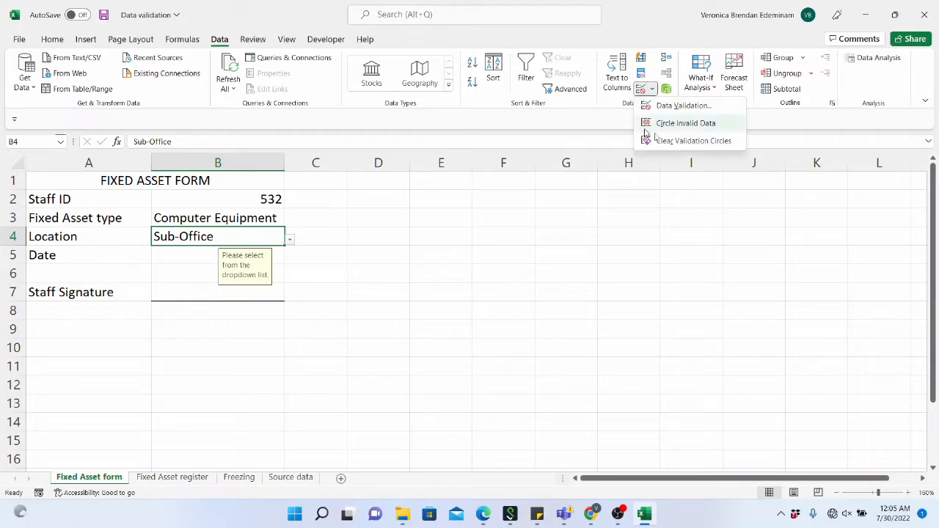
click(679, 107)
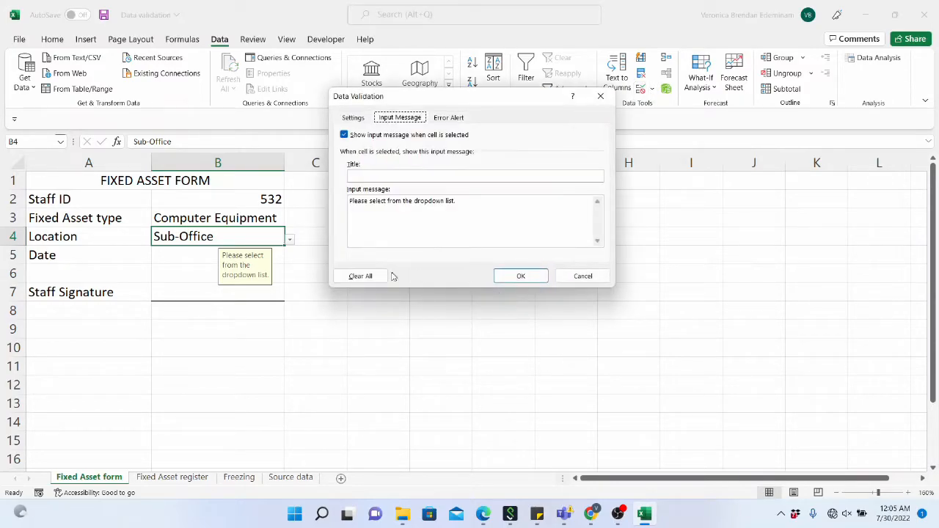
click(356, 117)
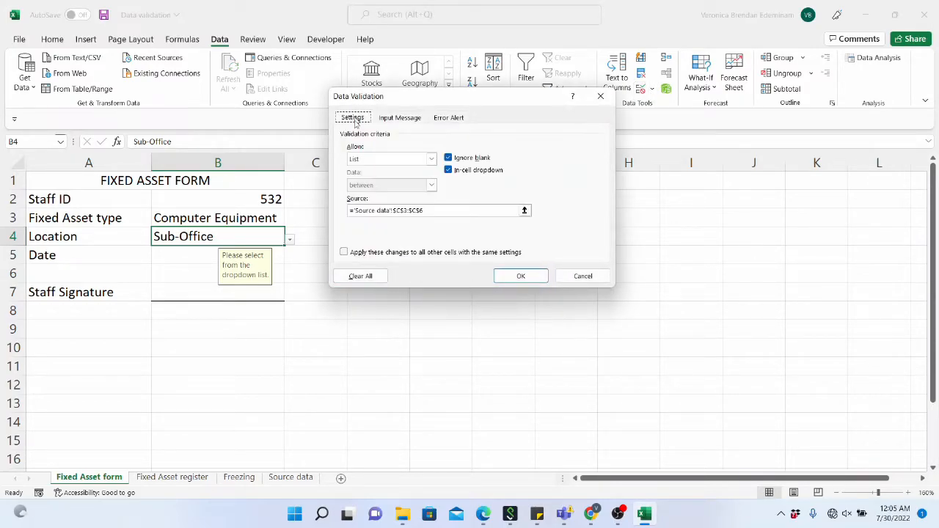
click(360, 277)
click(522, 278)
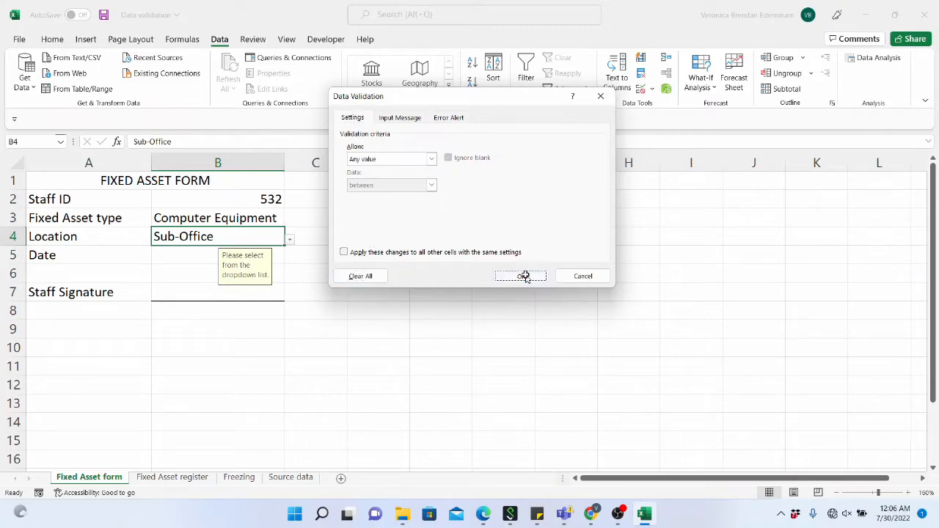
- Delete the Sub-Office entry from Location cell B4 on the form
click(228, 258)
click(248, 237)
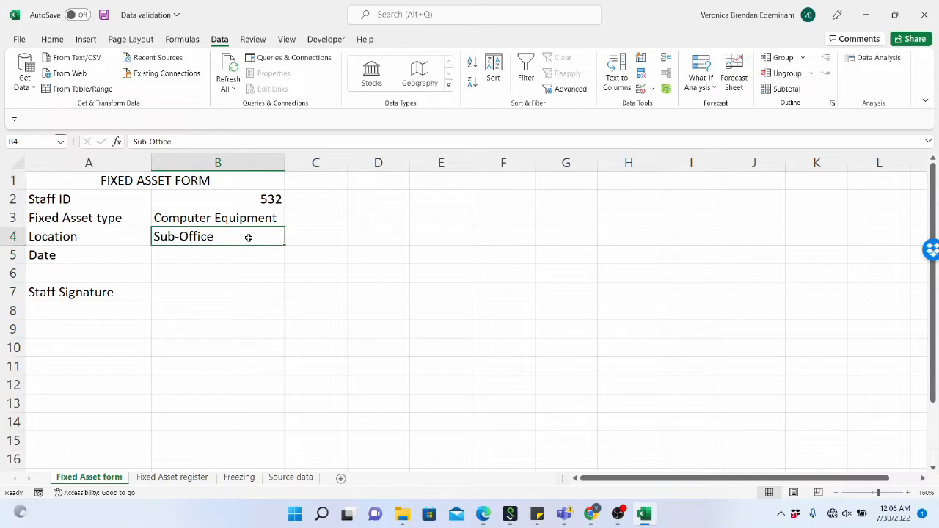
key(Delete)
click(237, 262)
click(245, 232)
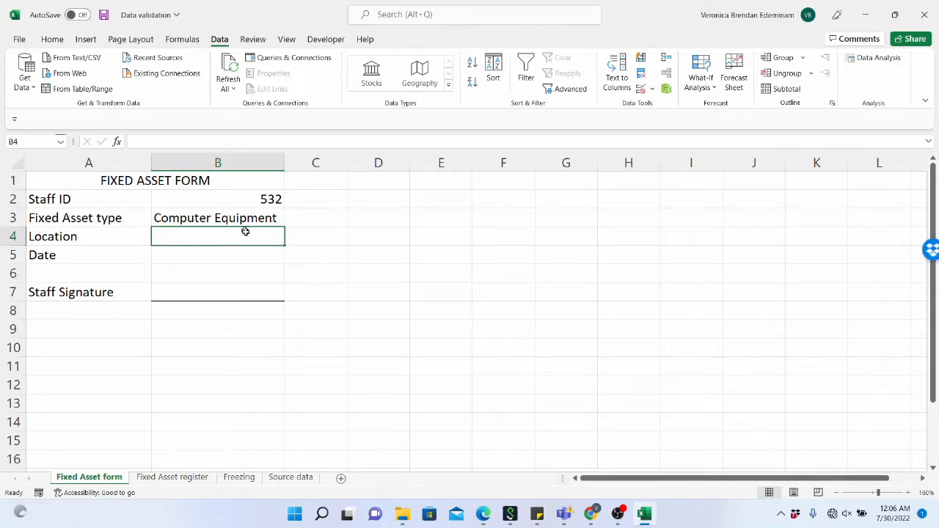
click(652, 91)
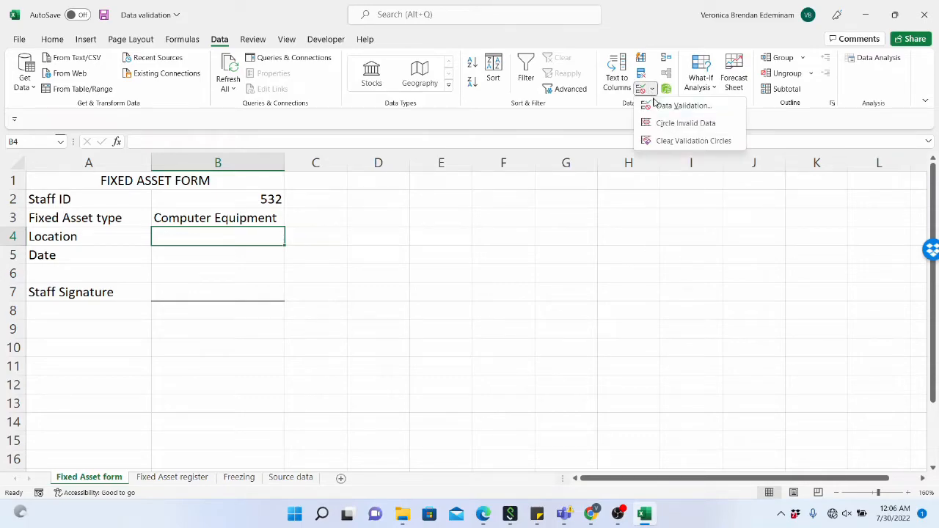
click(664, 104)
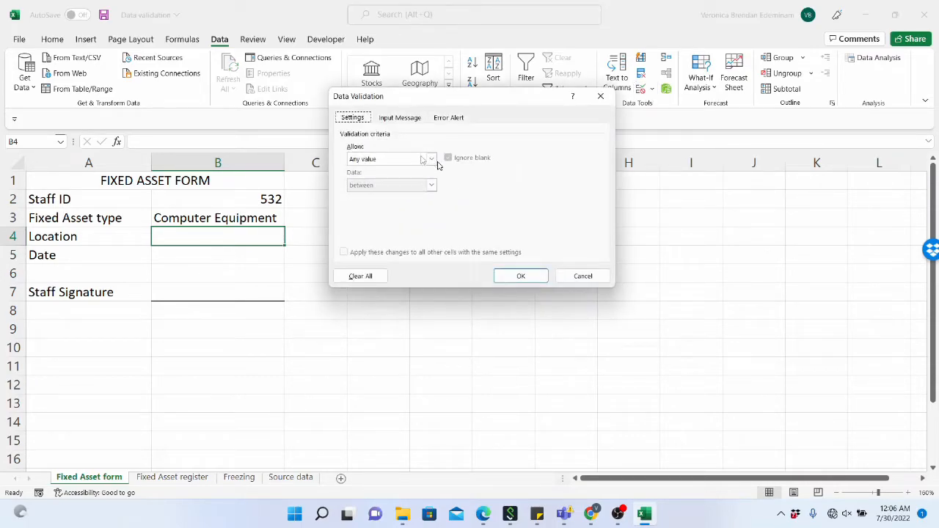
click(414, 163)
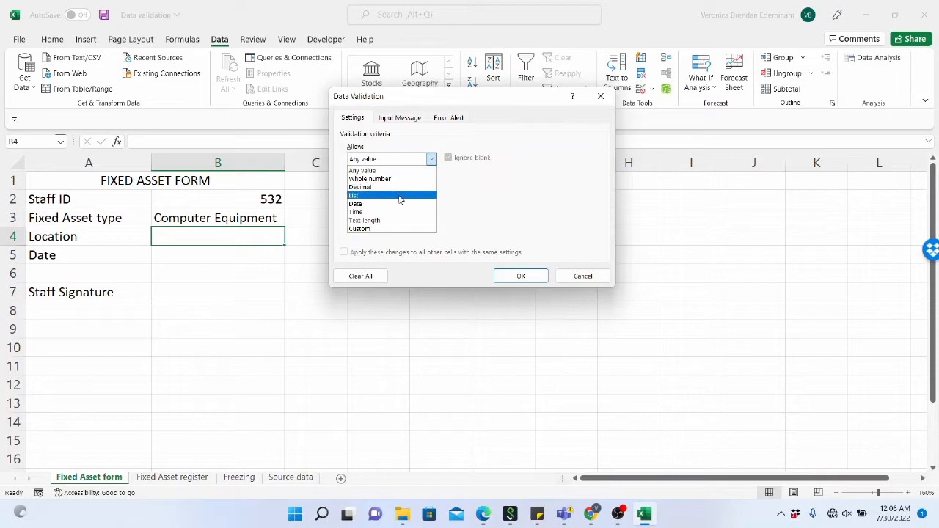
click(402, 193)
click(405, 209)
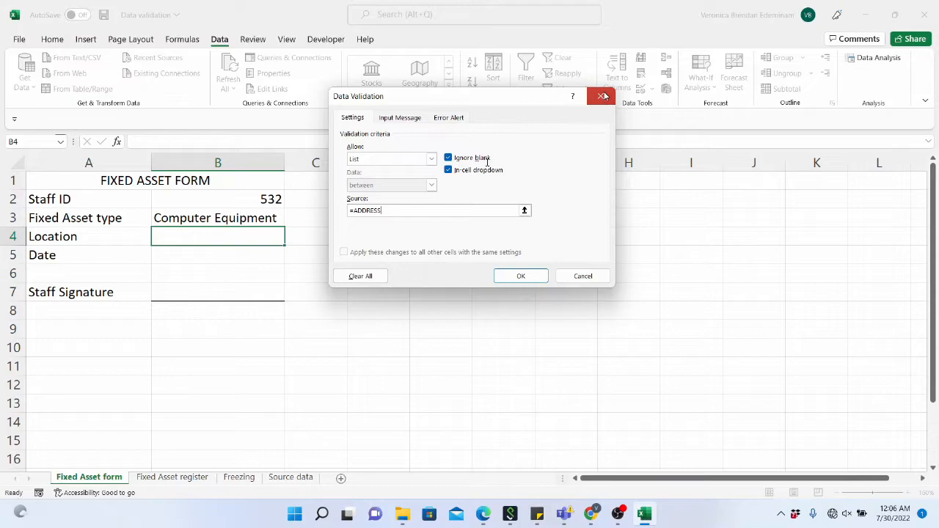
click(602, 96)
- Check which name is assigned to the location entries C3:C8 on the Source data sheet
click(292, 477)
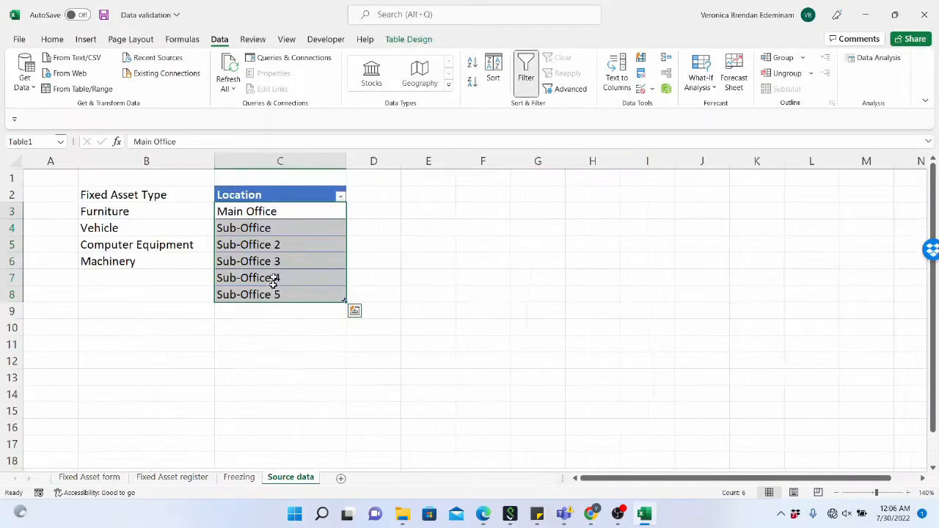
drag(298, 211, 291, 262)
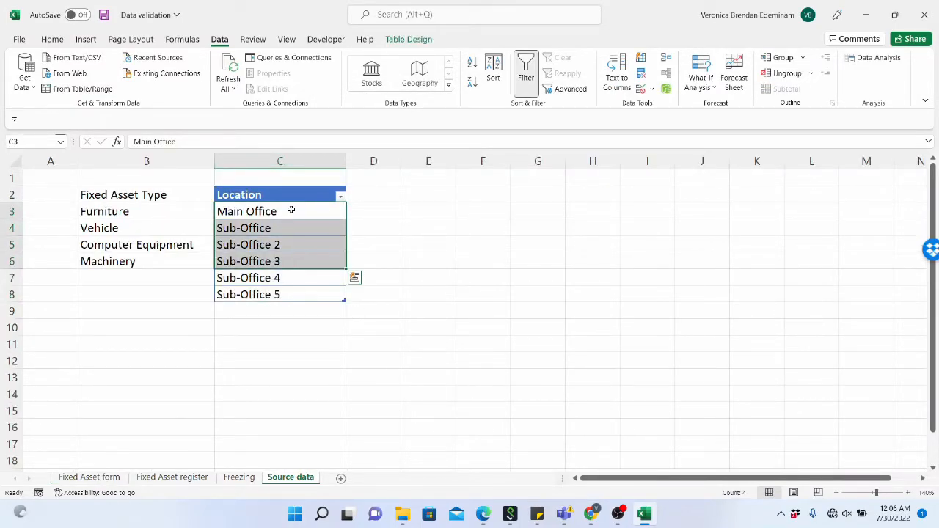
drag(292, 195, 282, 302)
drag(281, 212, 277, 294)
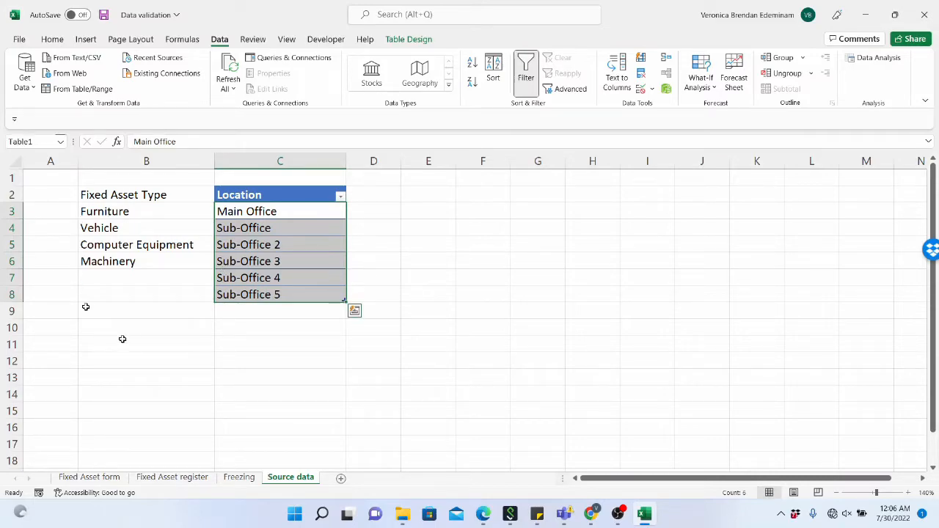
click(46, 142)
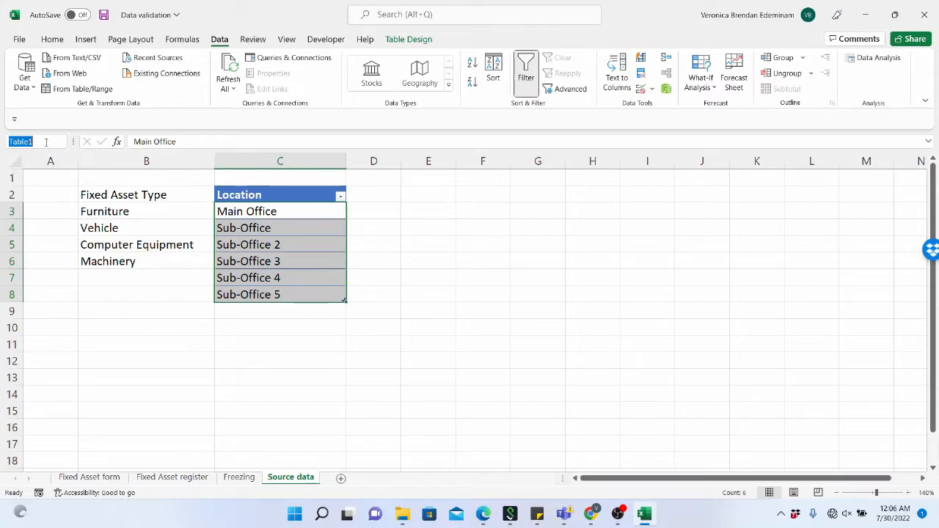
click(278, 259)
click(269, 211)
- Test the ADDRESS named range by entering =ADDRESS in cell B10 of the Fixed Asset form sheet
click(99, 478)
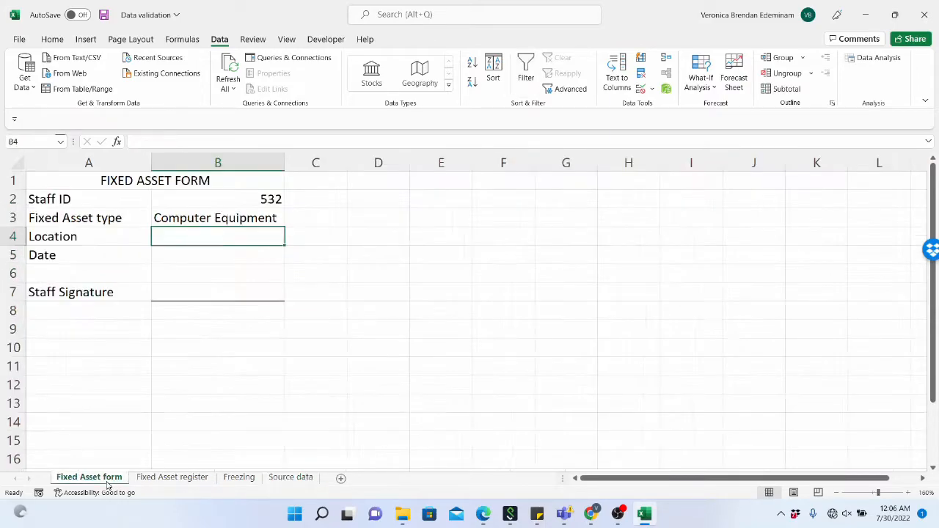
click(253, 344)
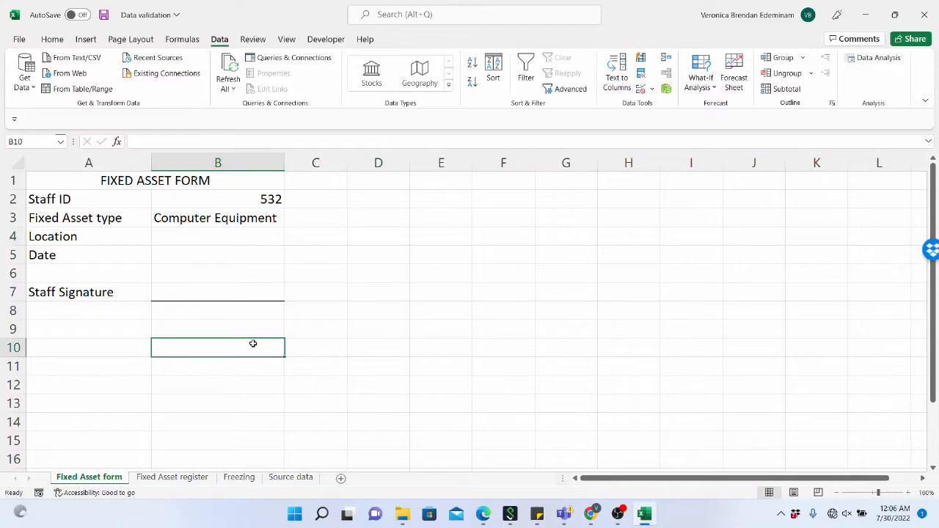
text(=ADDRESS)
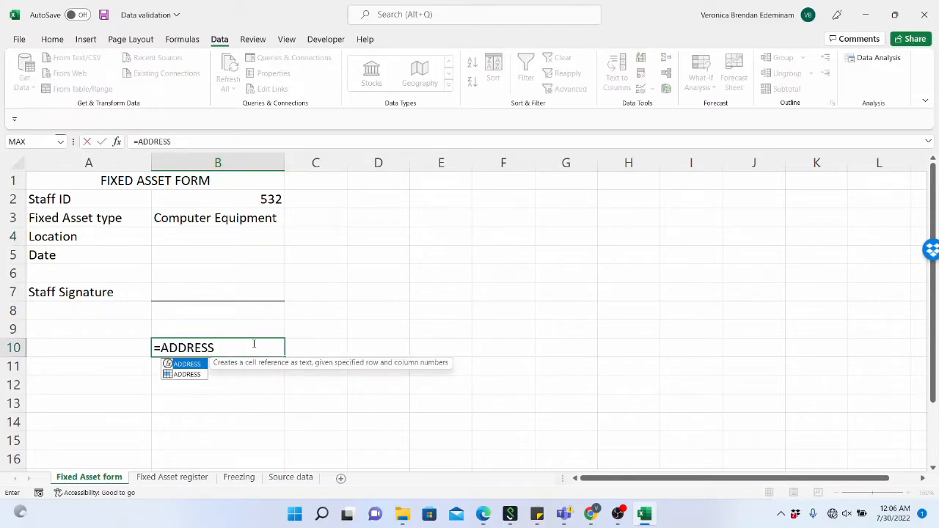
double_click(192, 374)
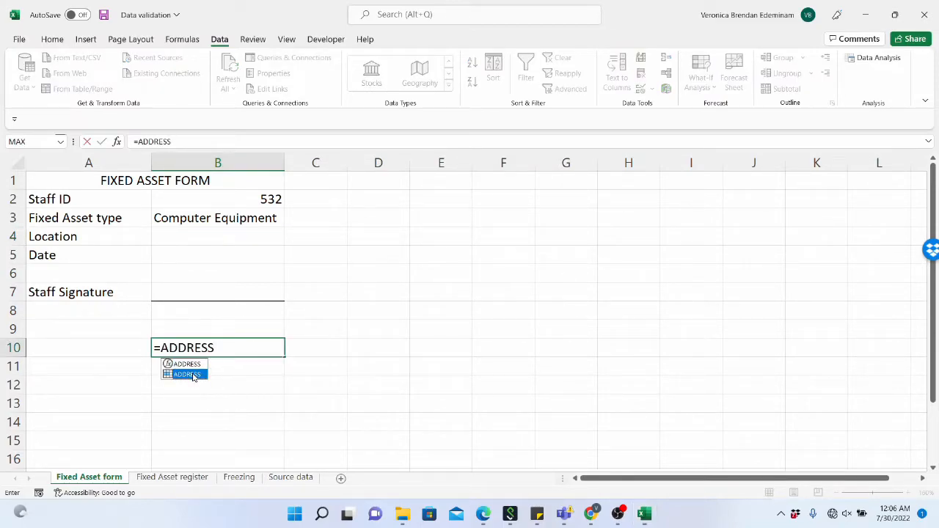
key(Return)
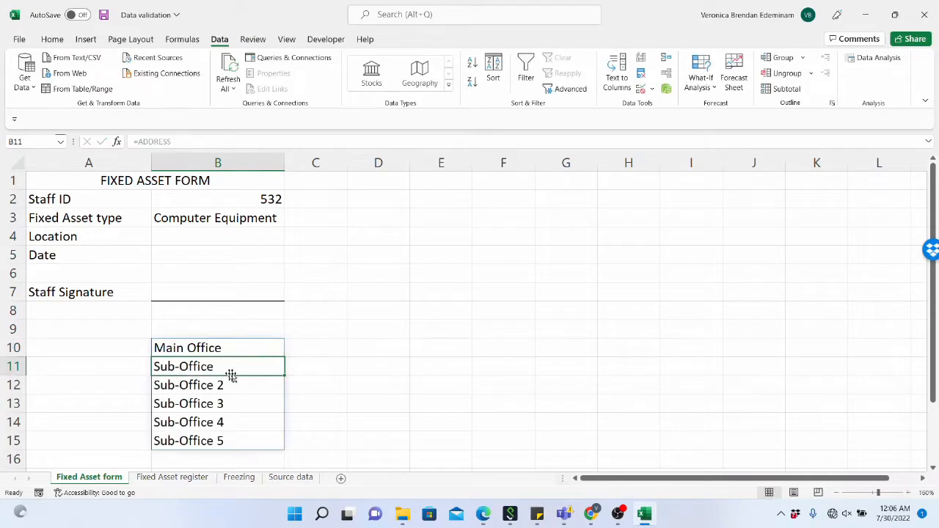
drag(256, 348, 237, 440)
- Delete rows 10 to 15 holding the test list from the Fixed Asset form sheet
drag(15, 348, 13, 440)
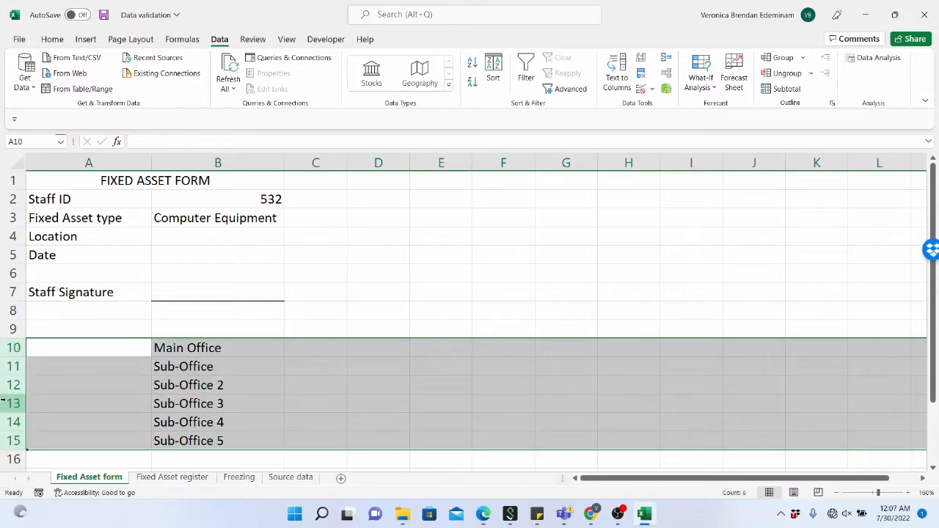
right_click(14, 407)
click(34, 304)
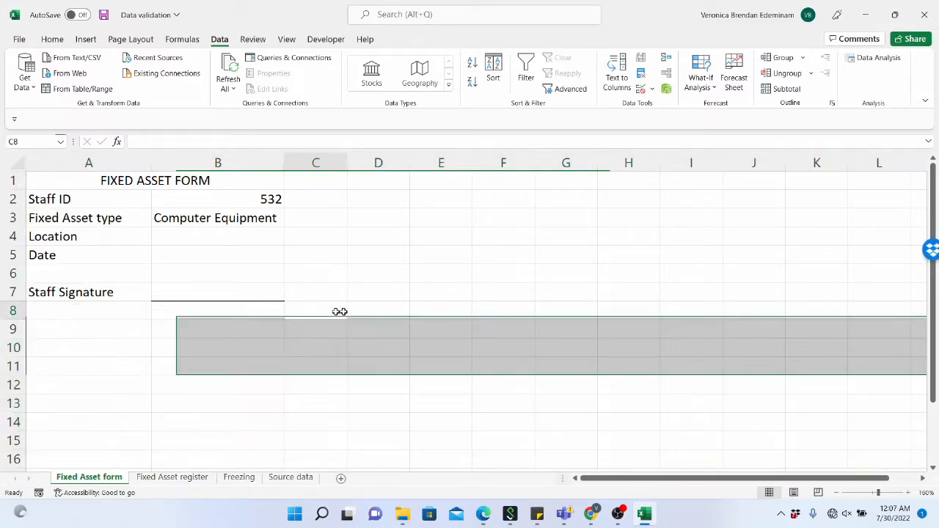
click(340, 310)
click(307, 481)
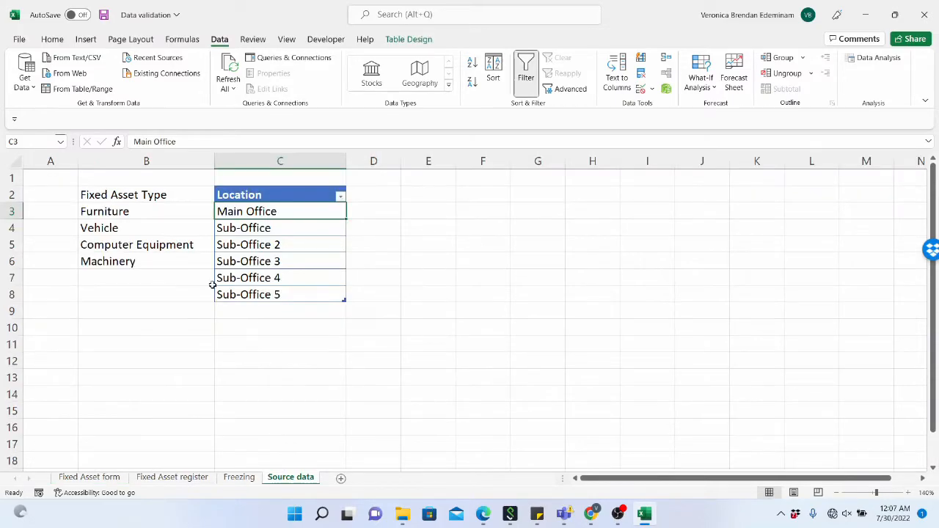
click(101, 482)
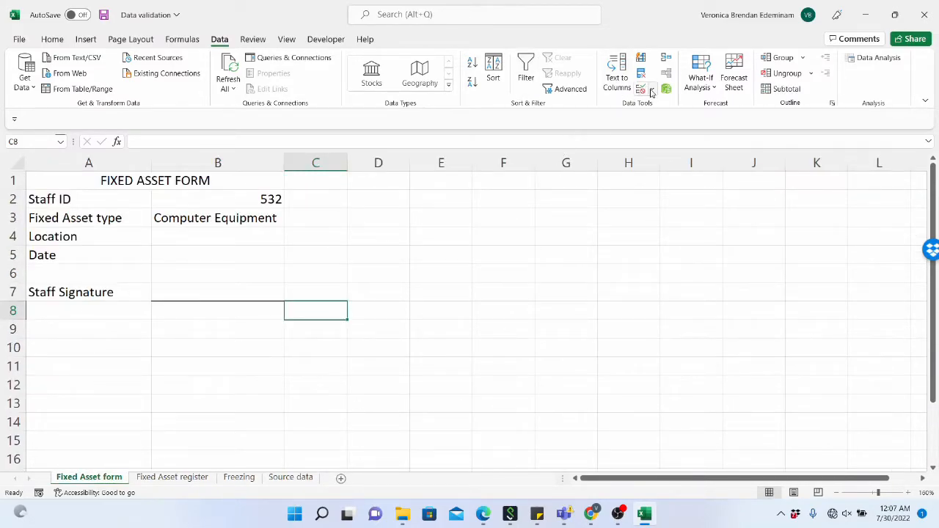
- Restrict Location cell B4 on the form to a list sourced from =ADDRESS and check the entries its dropdown offers
click(651, 89)
click(250, 239)
click(251, 240)
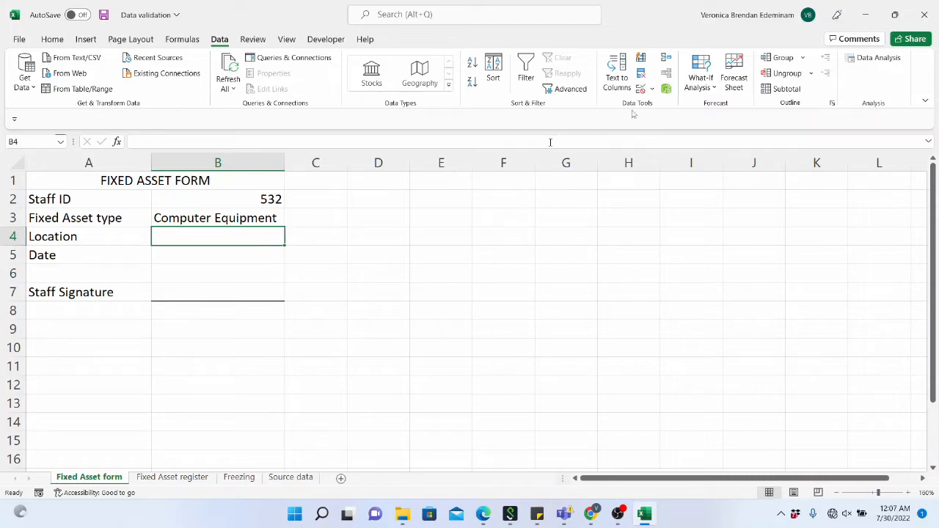
click(666, 89)
click(560, 239)
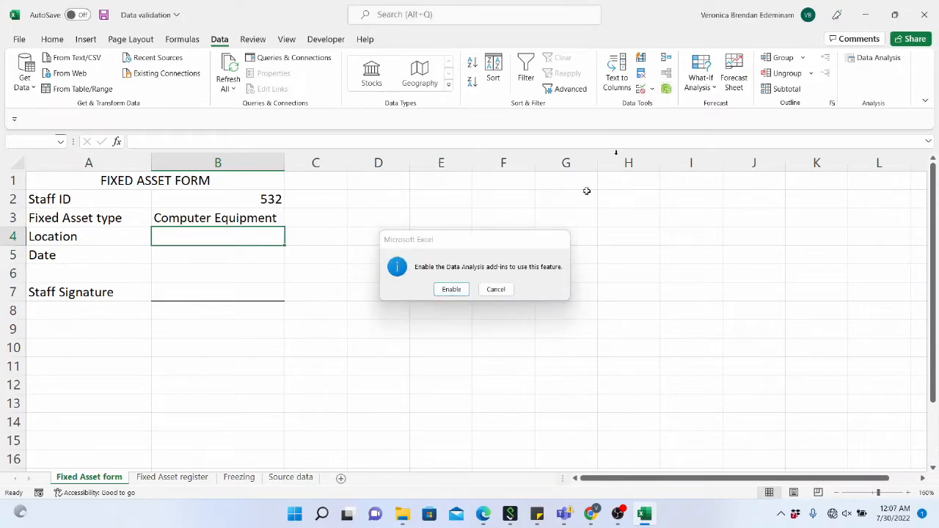
click(653, 89)
click(665, 103)
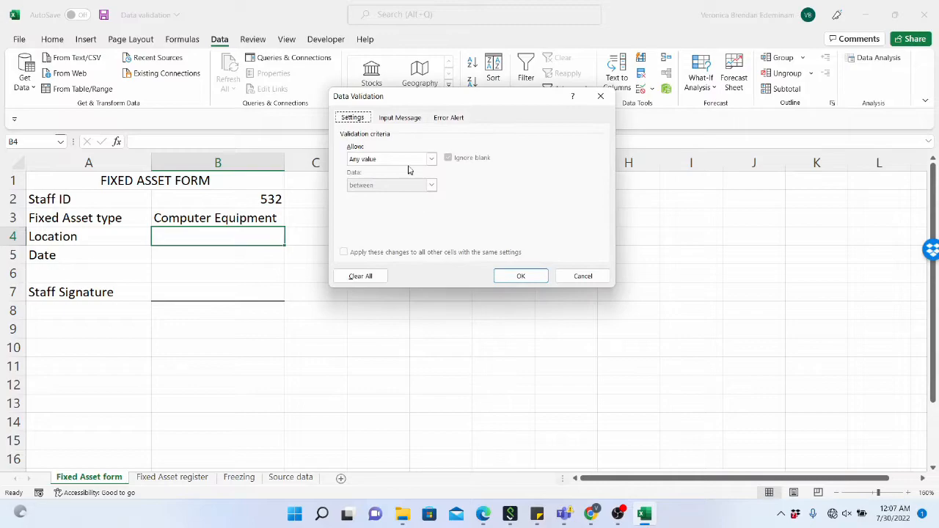
click(410, 159)
click(381, 195)
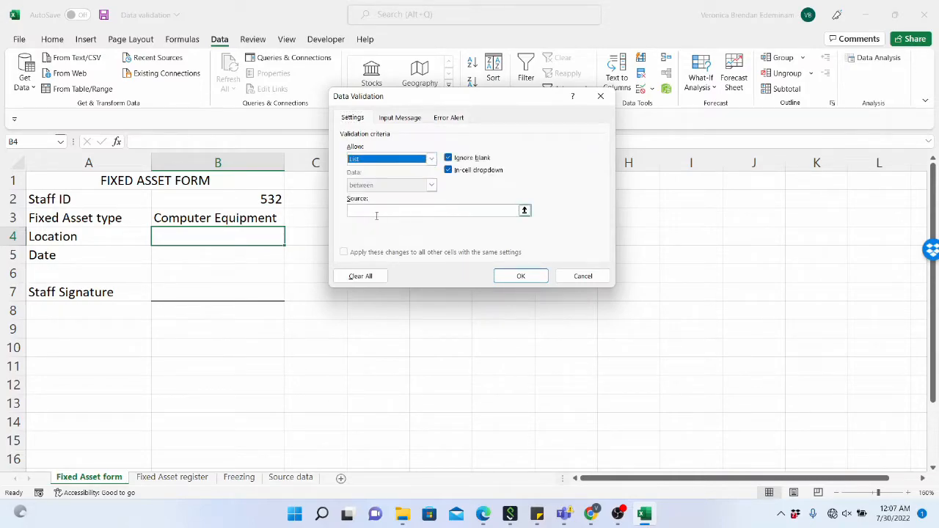
click(377, 212)
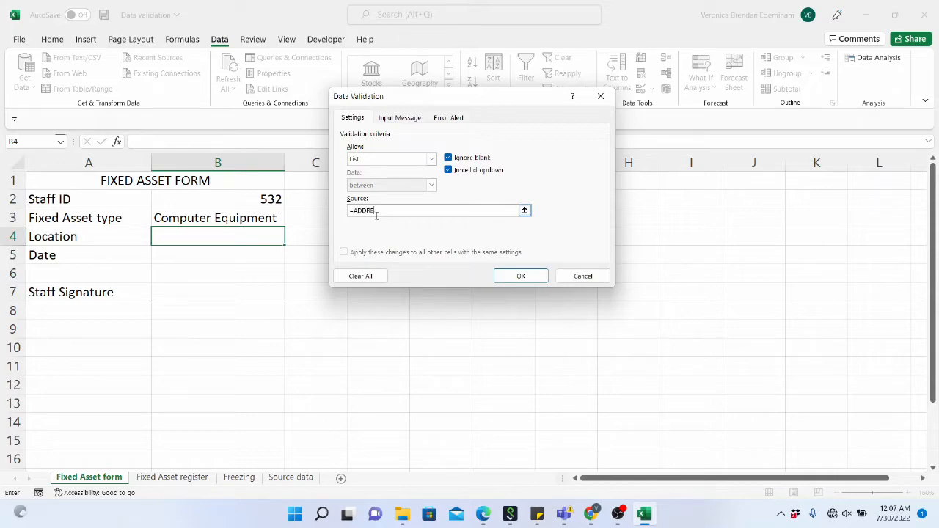
click(514, 276)
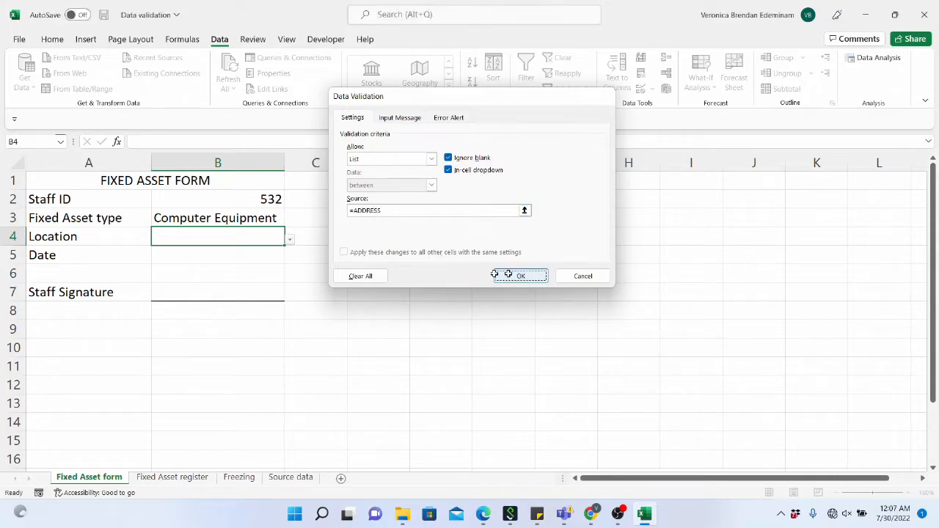
click(290, 240)
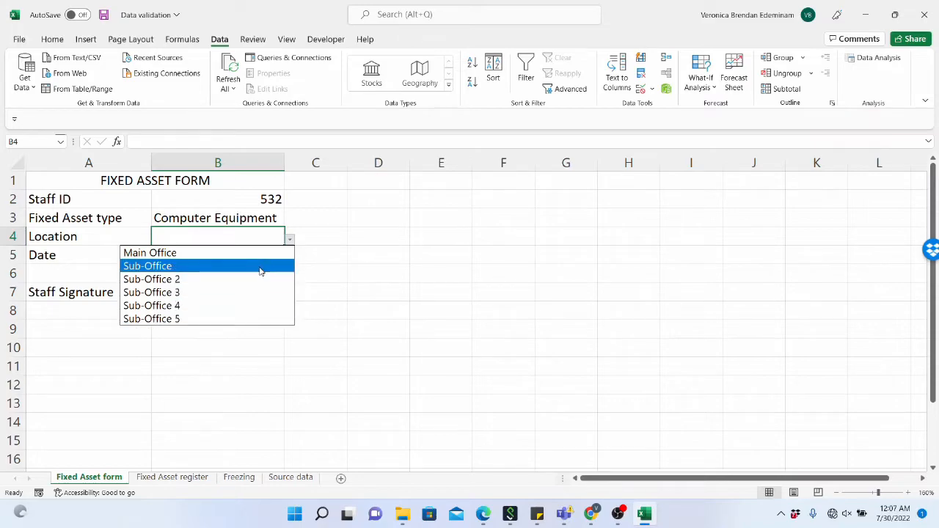
key(Escape)
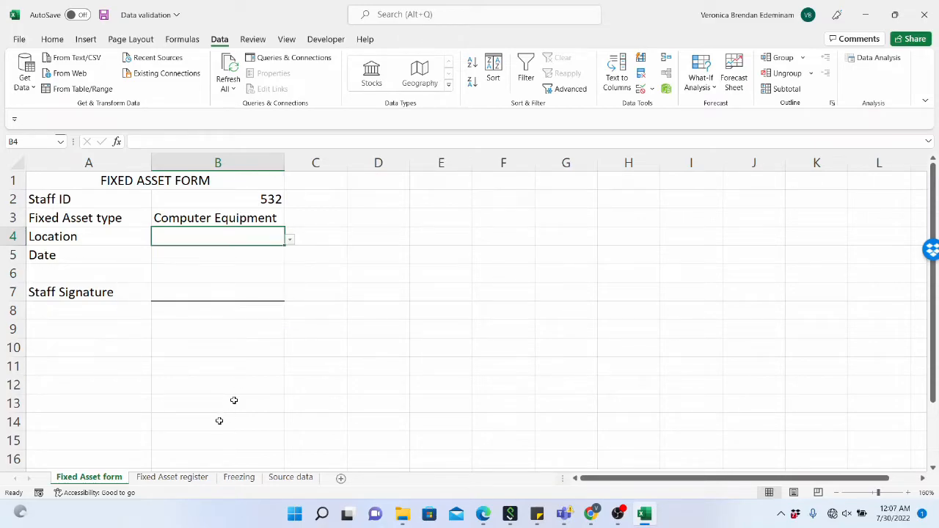
- Change the Sub-Office entry in cell C4 of the Source data sheet to Sub-Office 1
click(309, 480)
click(300, 224)
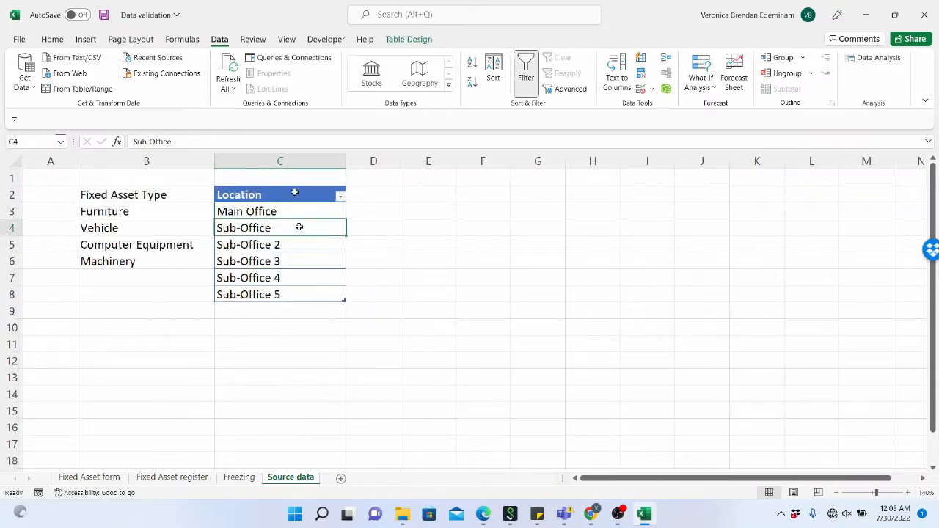
click(248, 142)
text(1)
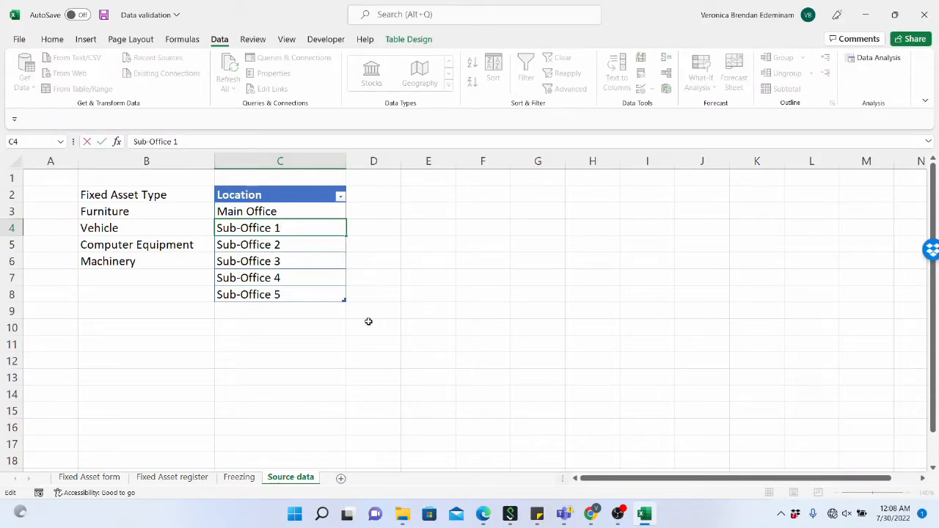
click(369, 323)
- Add Sub-Office 6 as a new location in cell C9, directly below the Location table
click(297, 307)
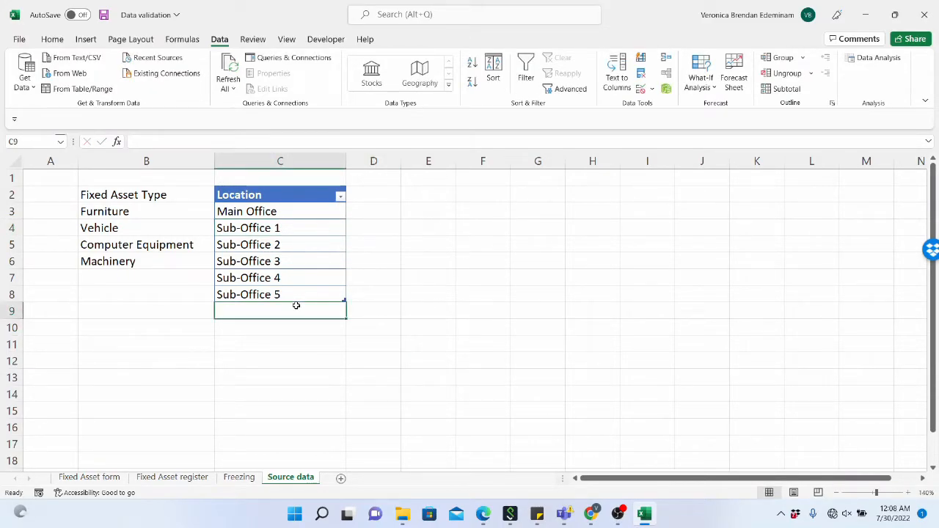
text(Sub-Office)
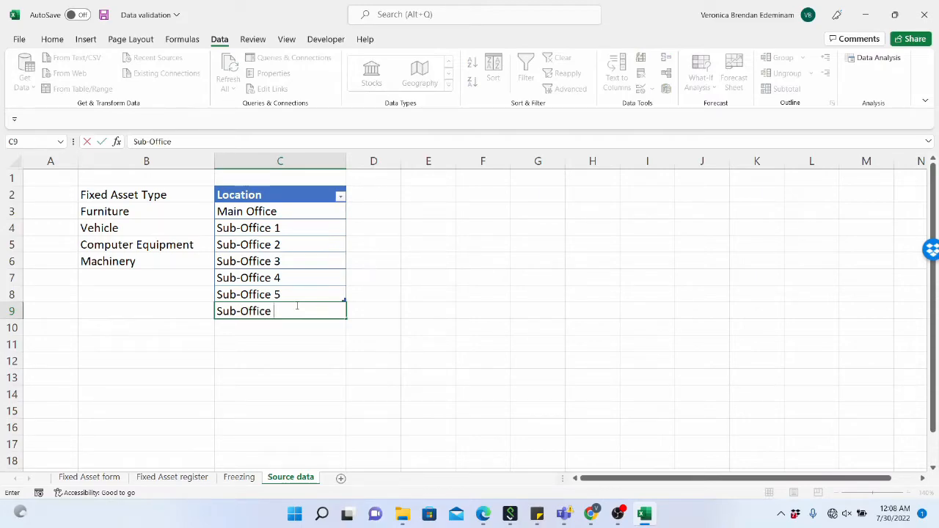
text( 6)
key(Return)
- Check the Location dropdown on the Fixed Asset form and choose Sub-Office 2 for cell B4
click(89, 477)
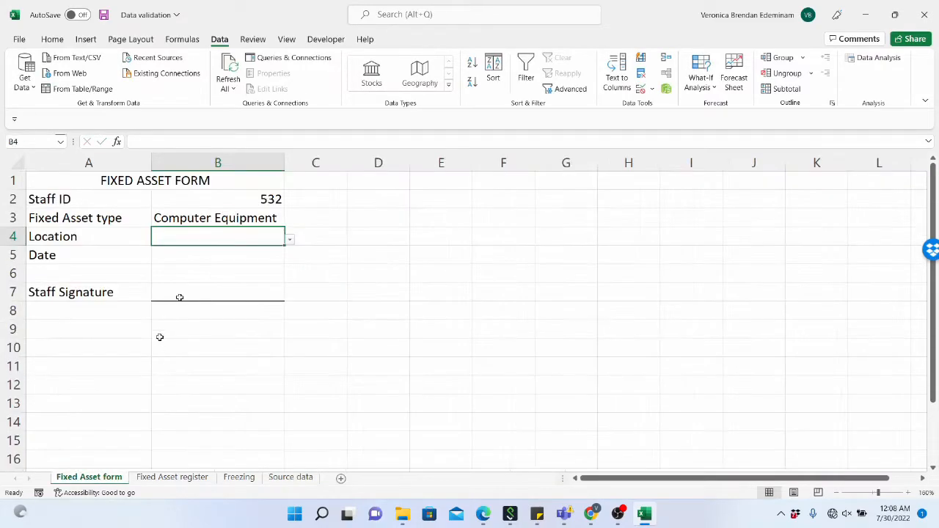
click(290, 240)
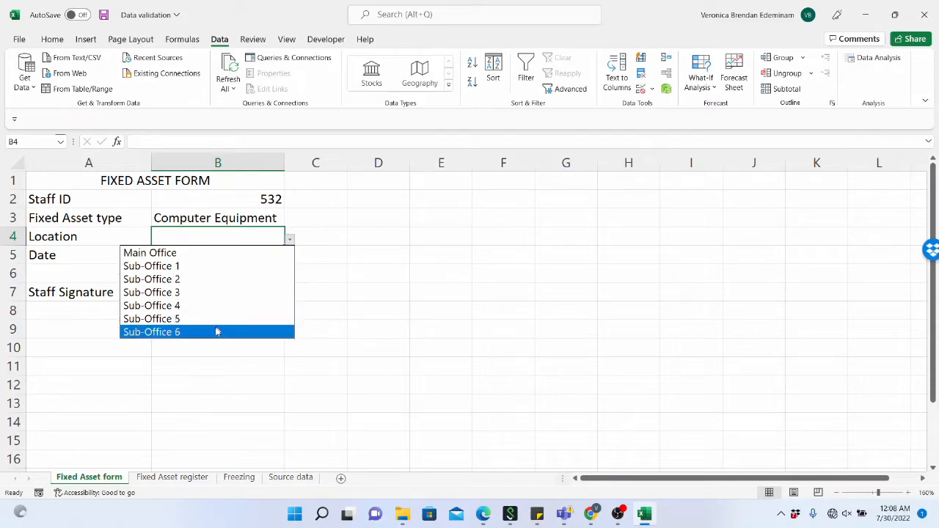
click(245, 214)
click(245, 216)
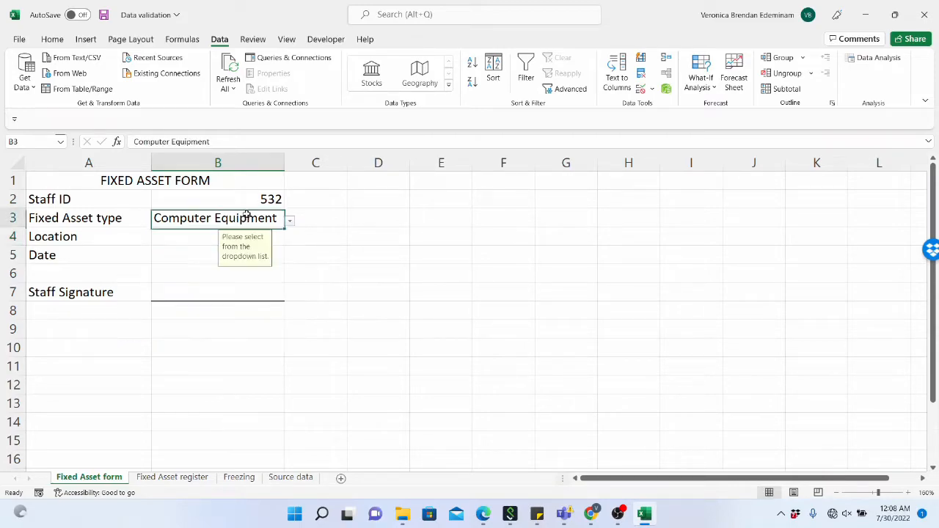
click(220, 236)
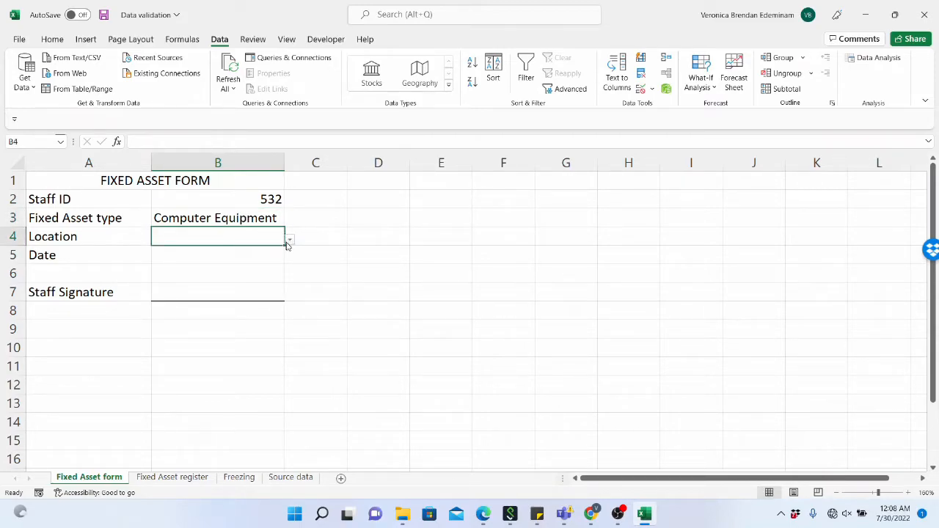
click(289, 240)
click(218, 279)
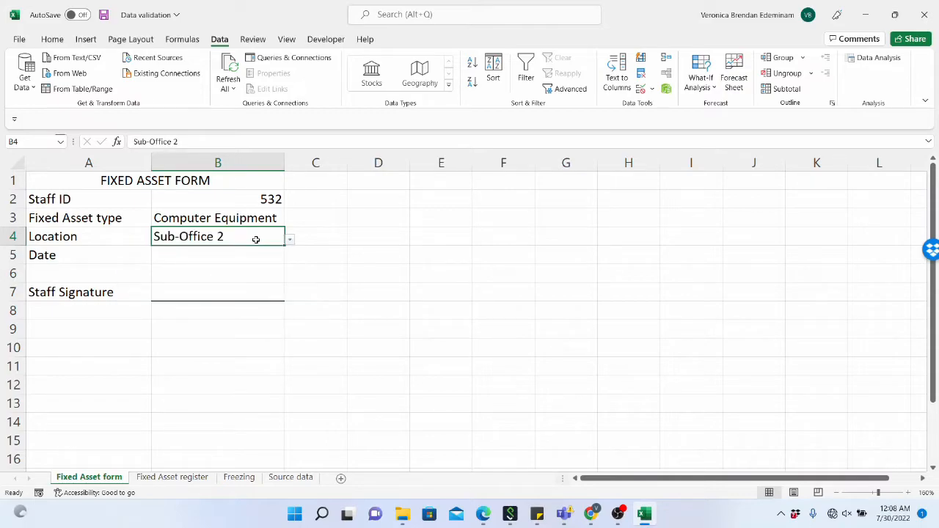
- Add the input message "Please select from the dropdown list." to the validation of Location cell B4 and check its prompt
click(652, 88)
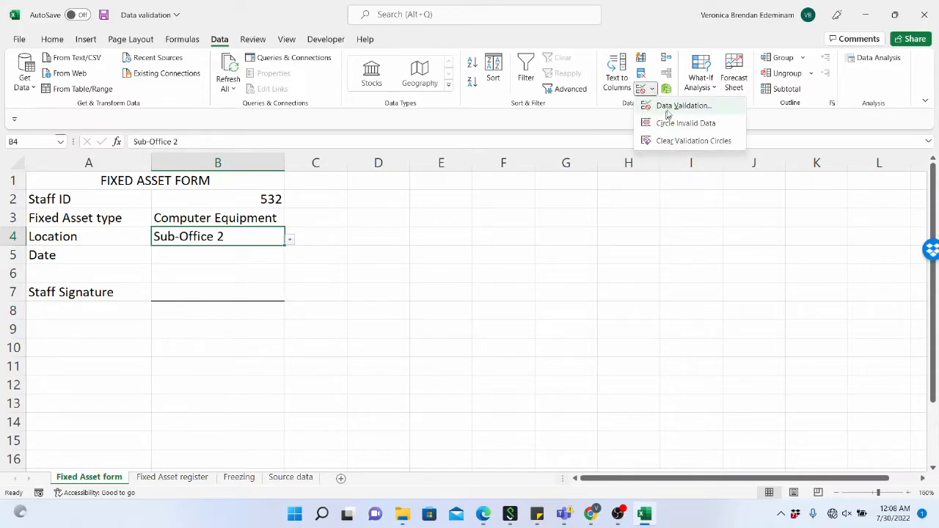
click(665, 108)
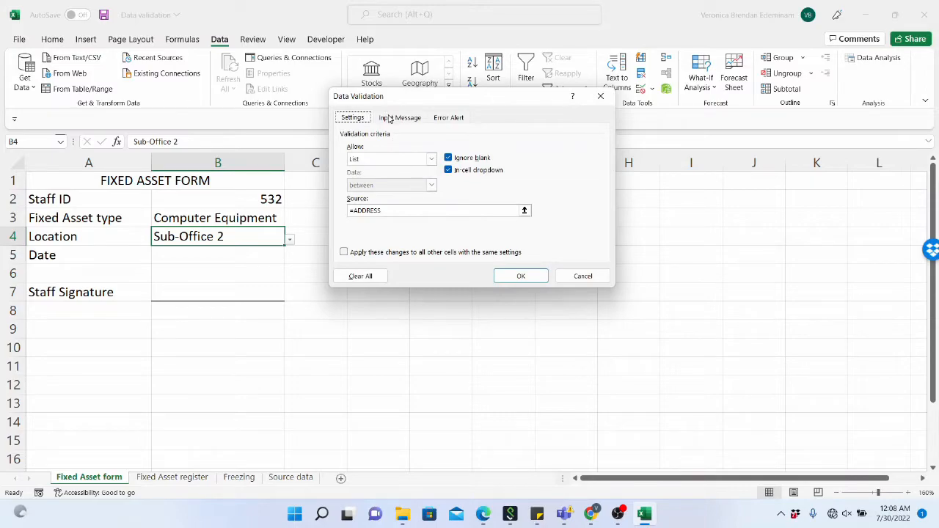
click(397, 117)
click(374, 205)
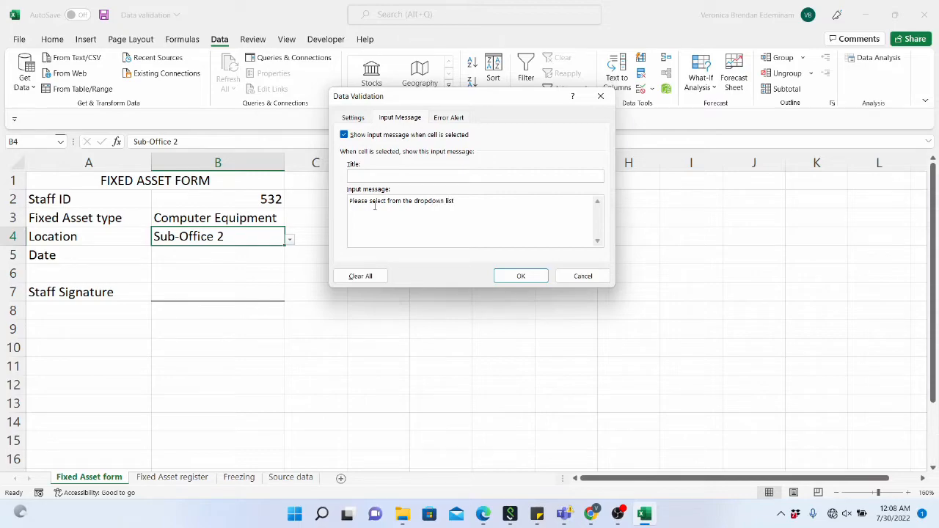
click(521, 276)
click(287, 258)
click(240, 238)
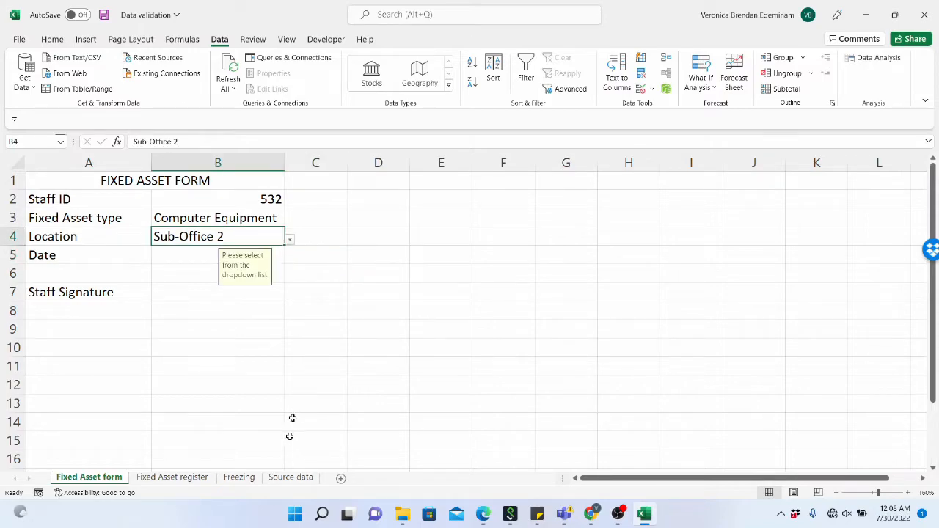
- Test the form's Location dropdown with Sub-Office 6 cleared from Source data cell C9, and undo the deletion
click(291, 478)
click(304, 309)
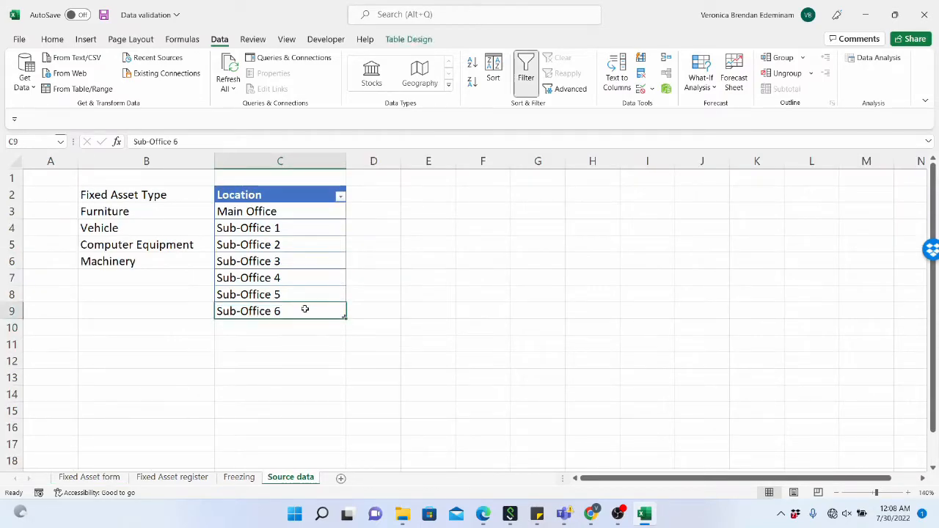
key(Delete)
click(194, 345)
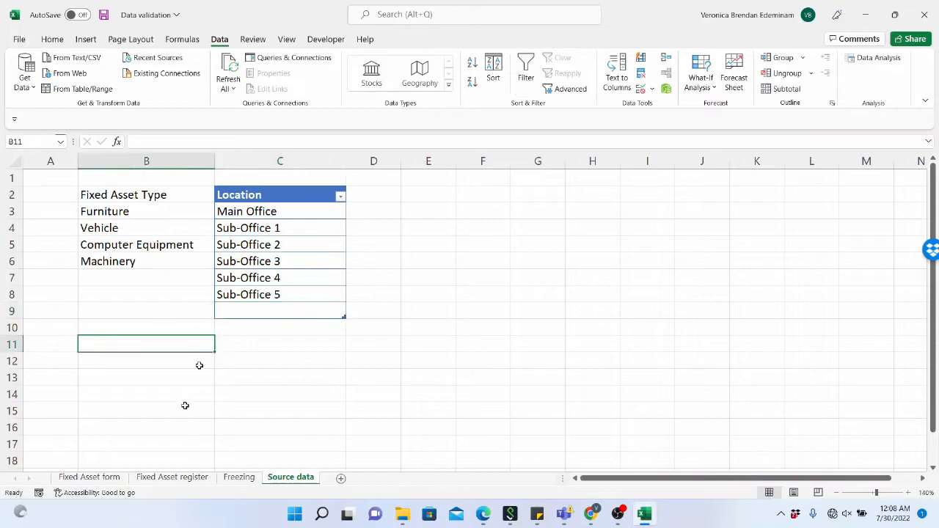
click(88, 478)
click(290, 238)
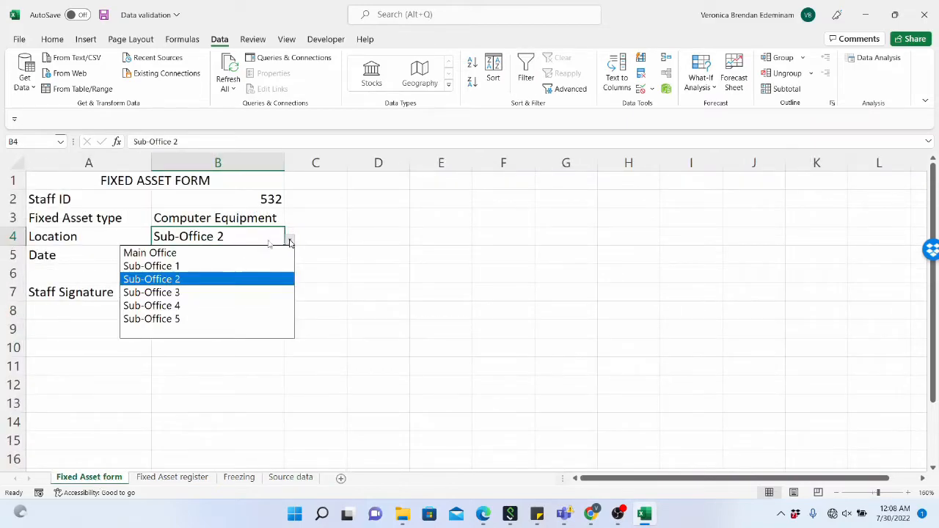
key(Escape)
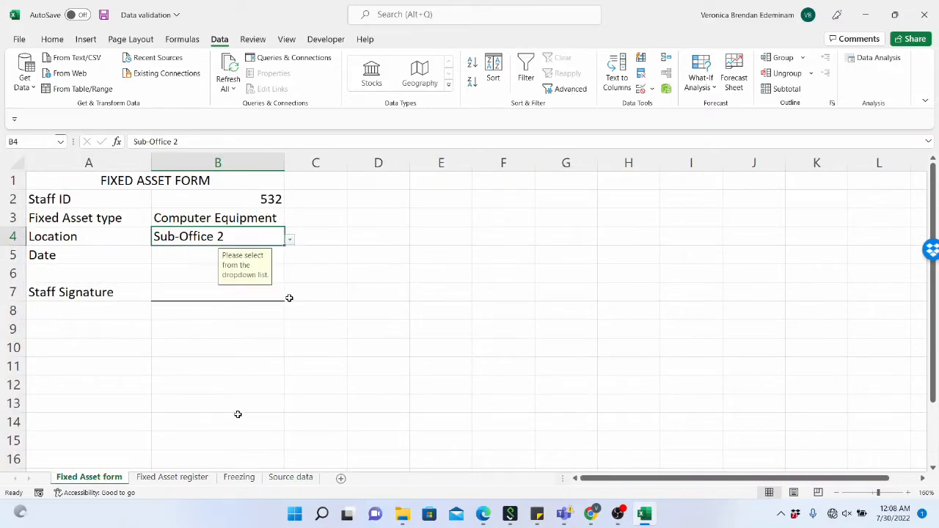
click(303, 478)
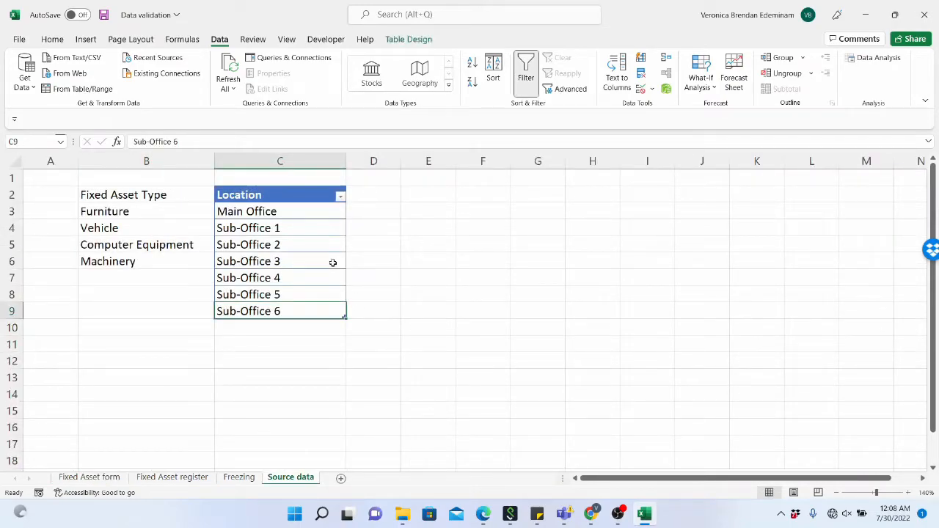
click(333, 263)
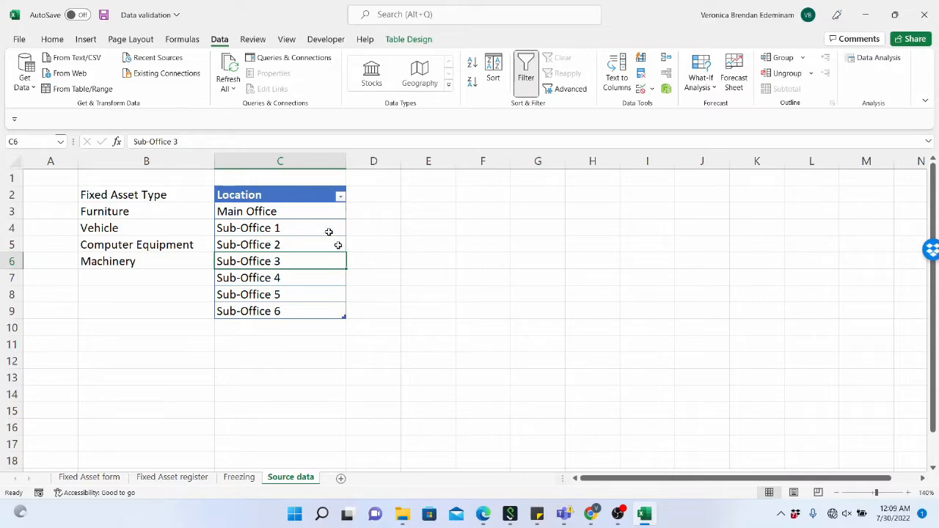
- Check the input prompts on the Fixed Asset type and Location cells of the Fixed Asset form
click(89, 477)
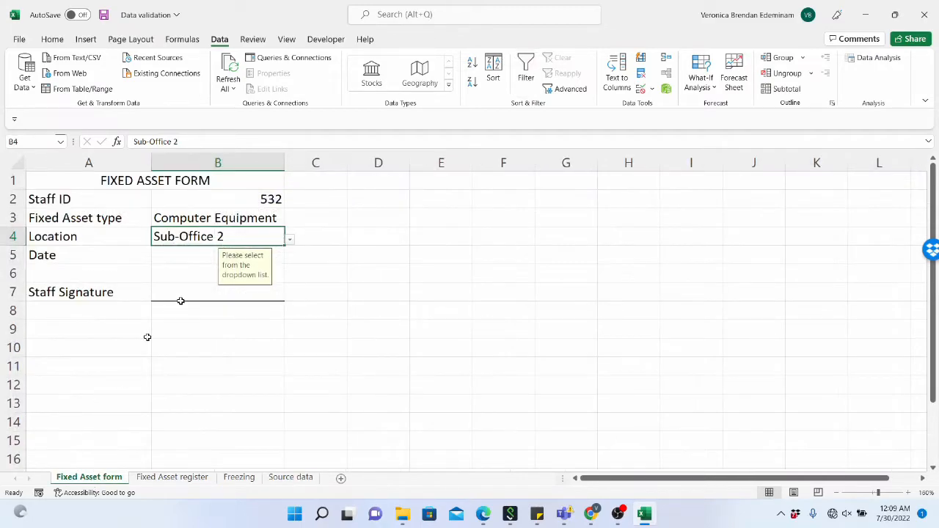
click(185, 257)
click(202, 235)
click(218, 215)
click(198, 236)
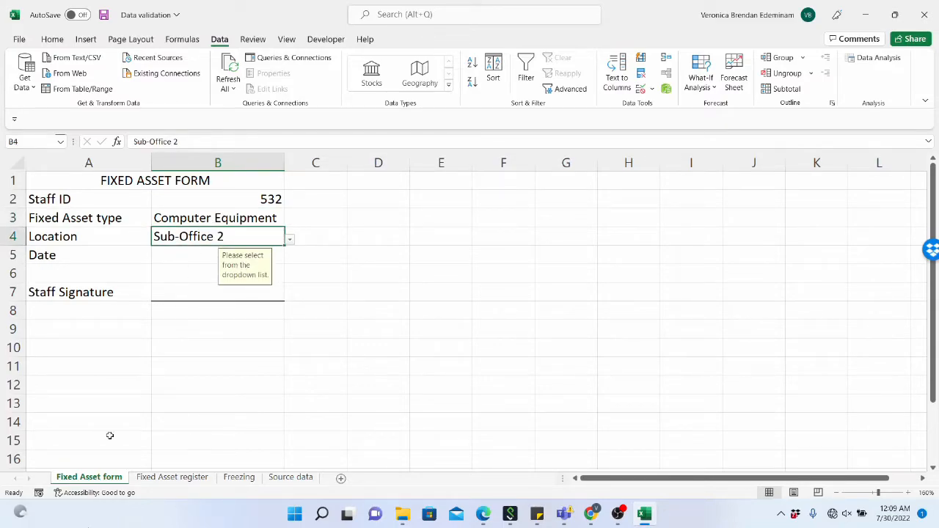
- Add list validation to Fixed Asset type cell B3 on the Fixed Asset register, sourced from 'Source data'!$B$3:$B$6
click(176, 478)
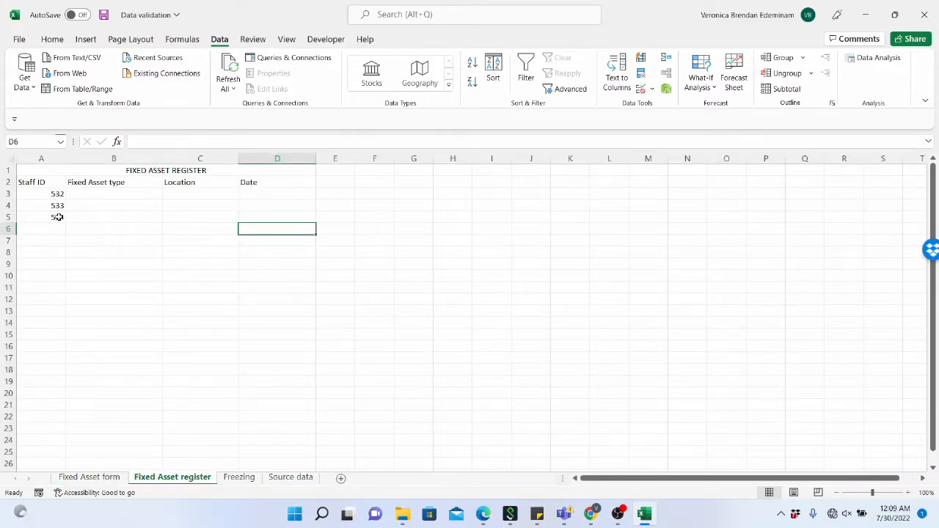
click(78, 197)
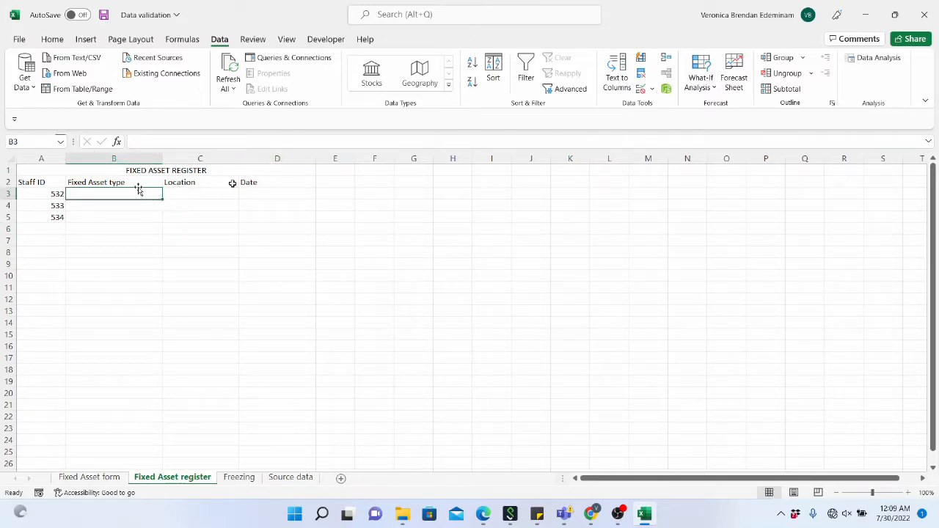
click(652, 90)
click(660, 107)
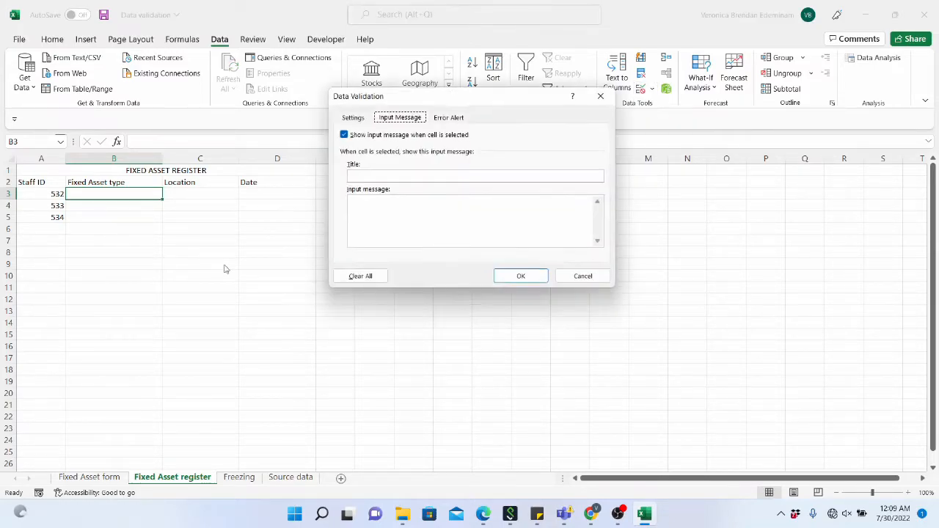
click(355, 118)
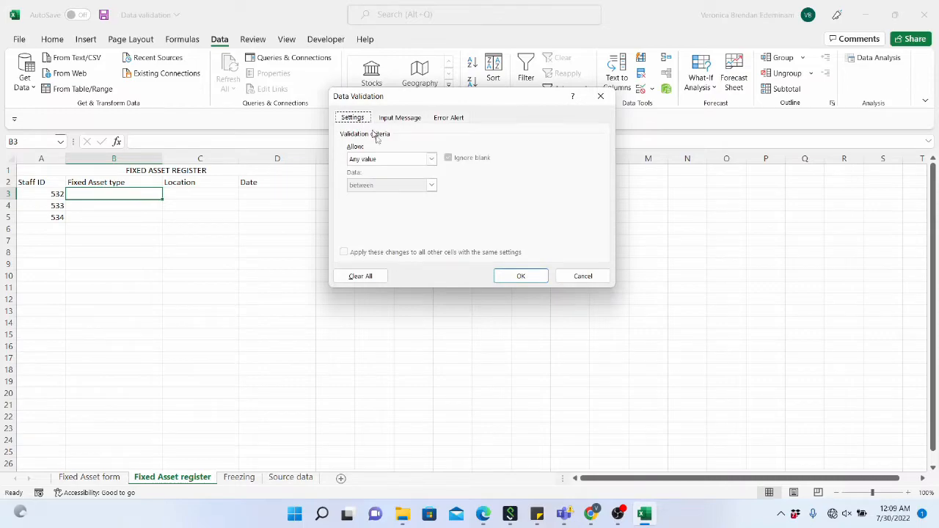
click(433, 159)
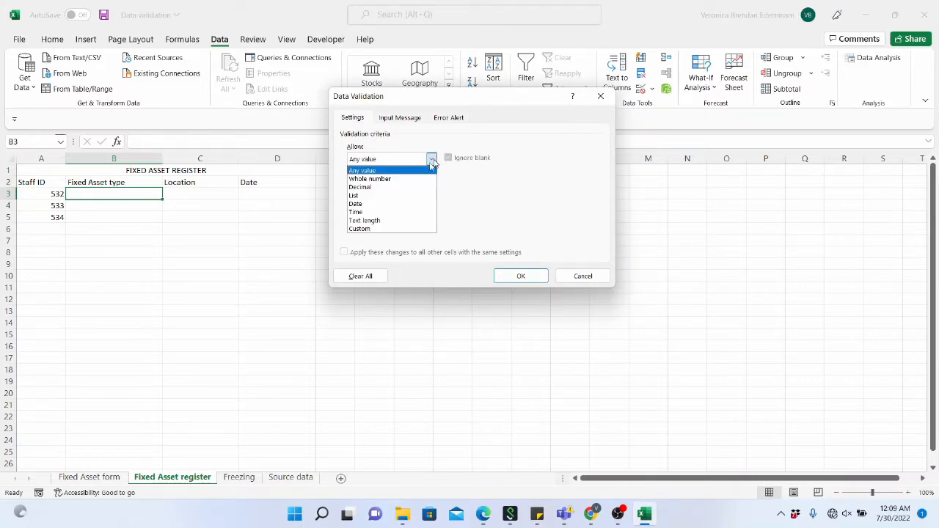
click(406, 196)
click(525, 211)
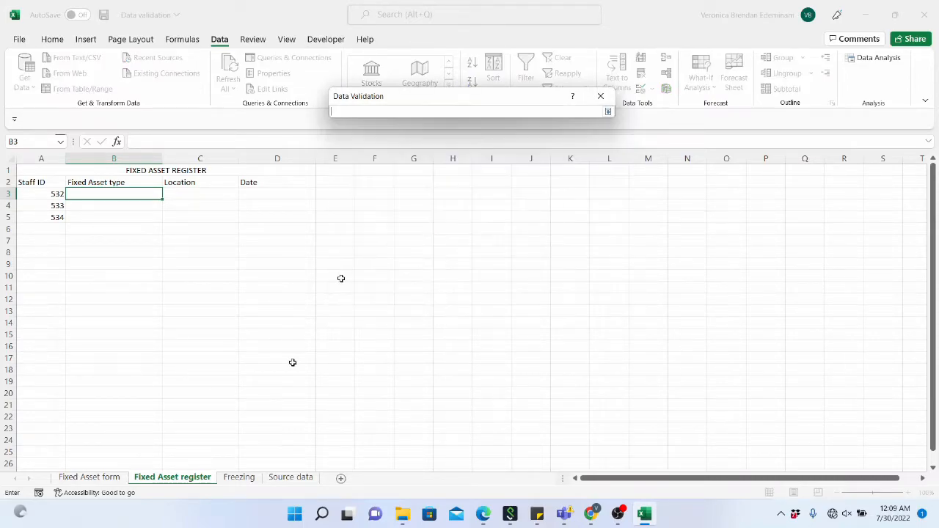
click(292, 478)
drag(129, 209, 139, 262)
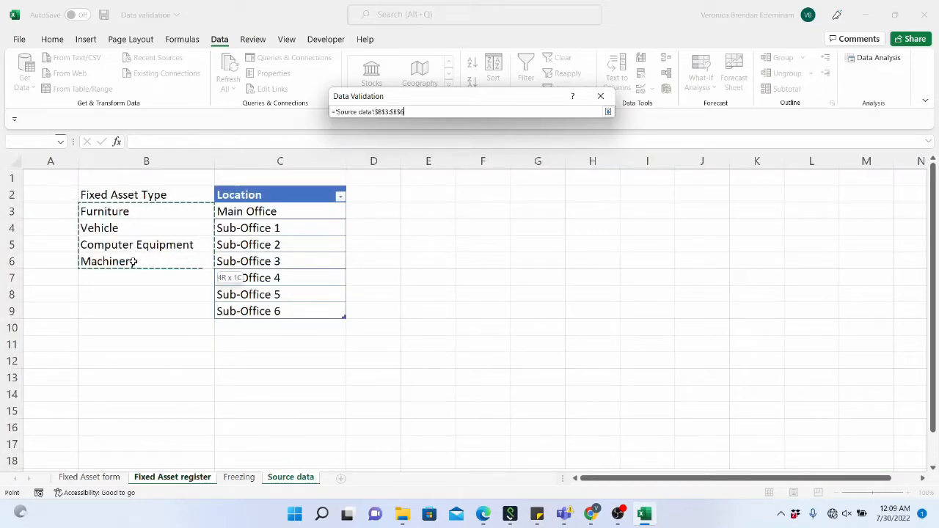
click(607, 112)
click(520, 276)
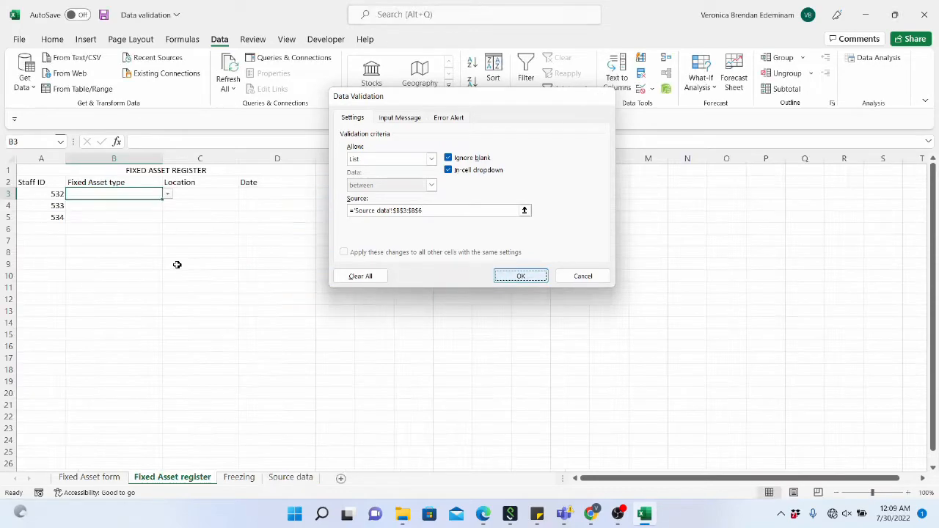
- Choose Vehicle from the dropdown in register cell B3 and fill it down through B5
click(168, 195)
click(151, 212)
drag(150, 196, 149, 223)
key(ctrl+d)
- Set the Fixed Asset type to Computer Equipment in B4 and Machinery in B5 from their dropdowns
click(145, 215)
click(141, 208)
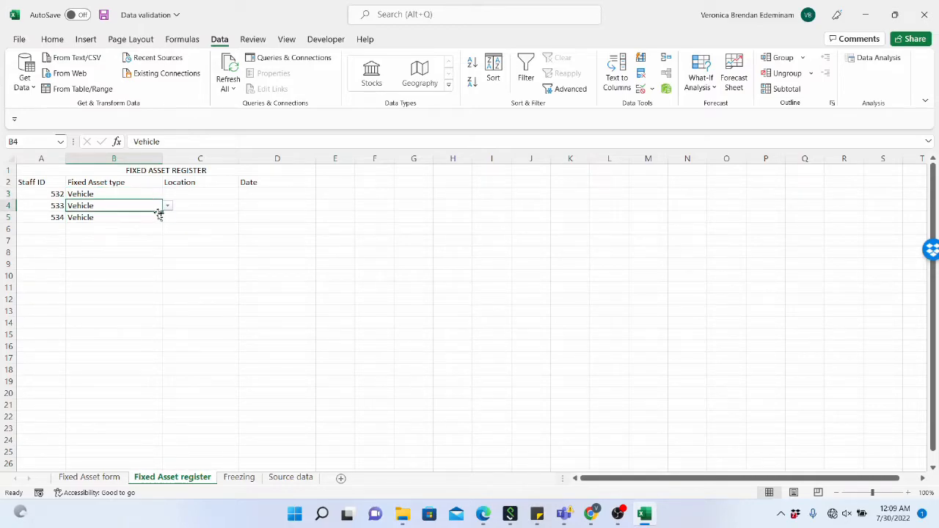
click(168, 206)
click(147, 233)
click(133, 218)
click(168, 218)
click(144, 252)
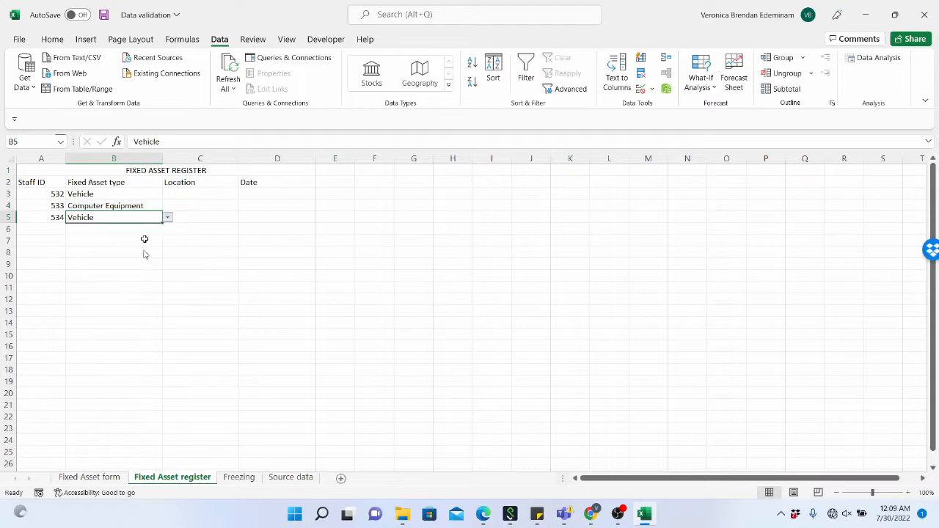
- Add list validation to Location cell C3 of the register with the source =address
click(201, 191)
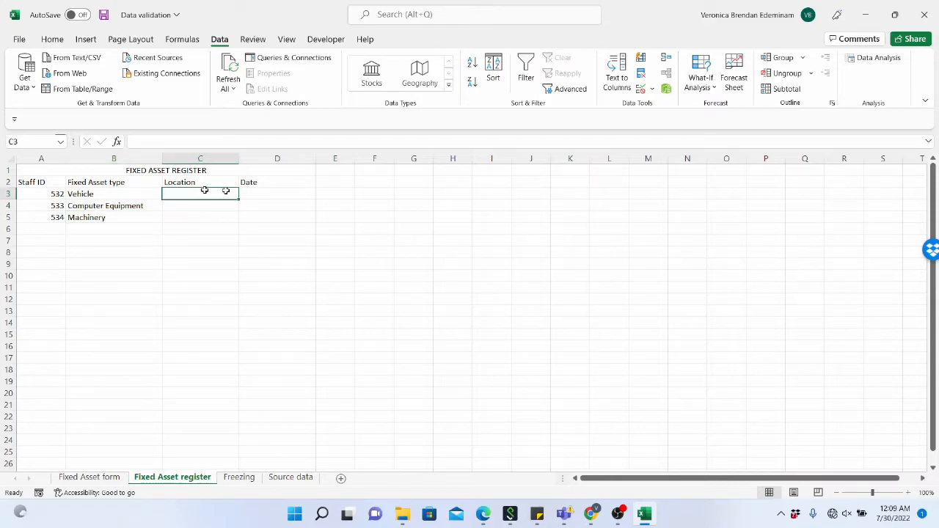
click(652, 91)
click(676, 107)
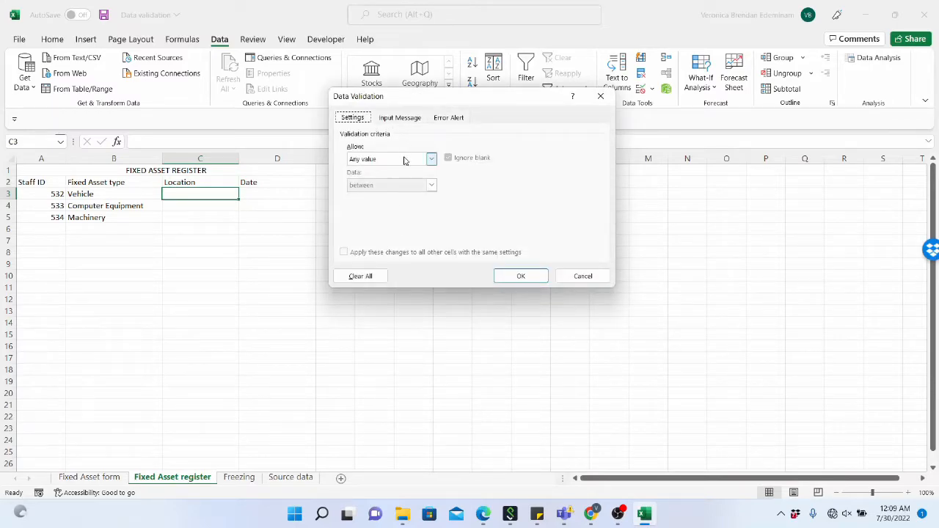
click(430, 159)
click(387, 195)
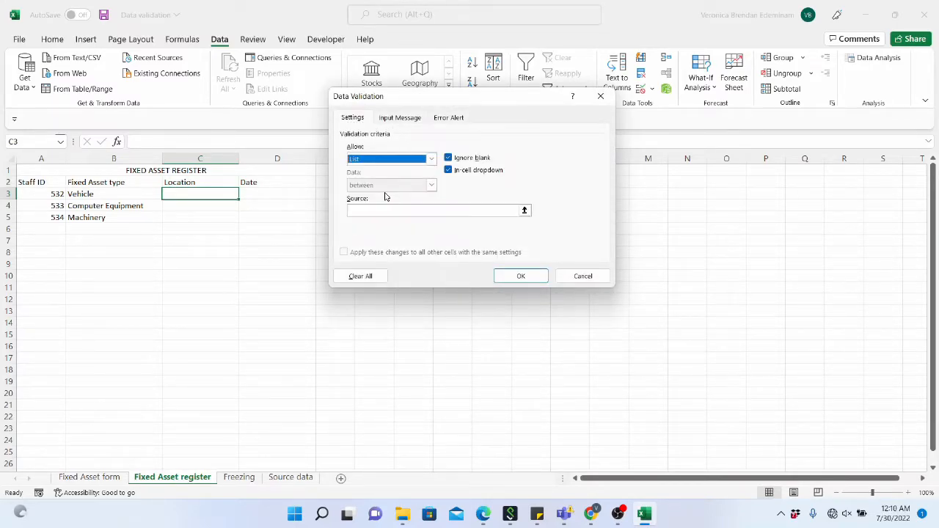
click(374, 210)
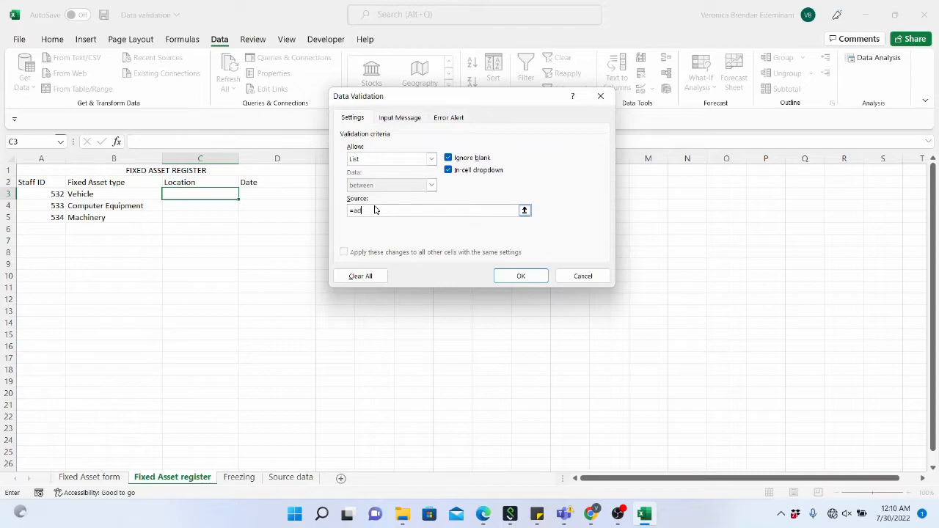
click(530, 277)
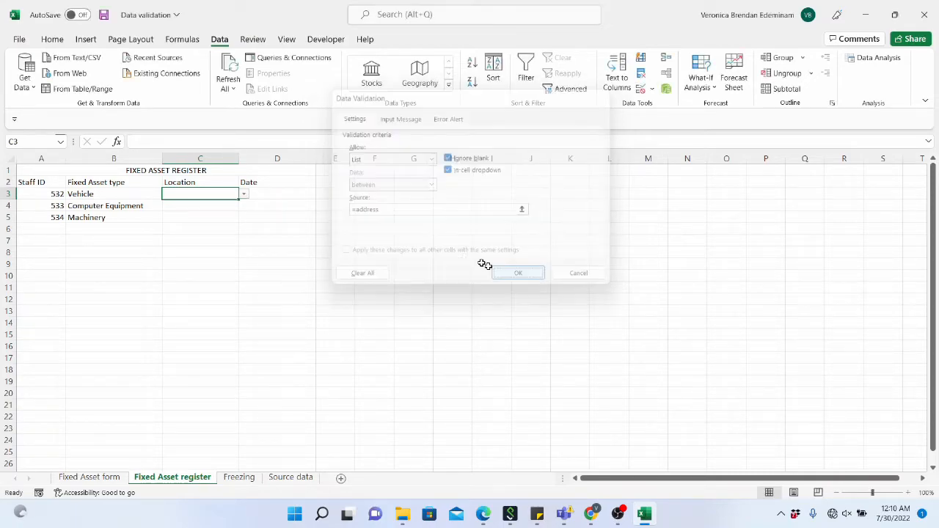
- Choose Sub-Office 2 from the Location dropdown in C3 and fill it down through C5
click(244, 196)
click(218, 218)
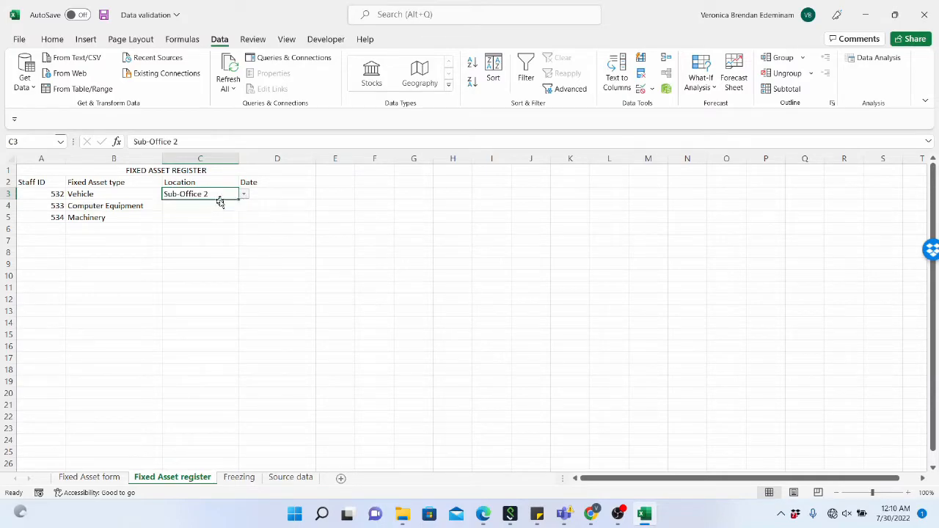
drag(222, 195, 219, 217)
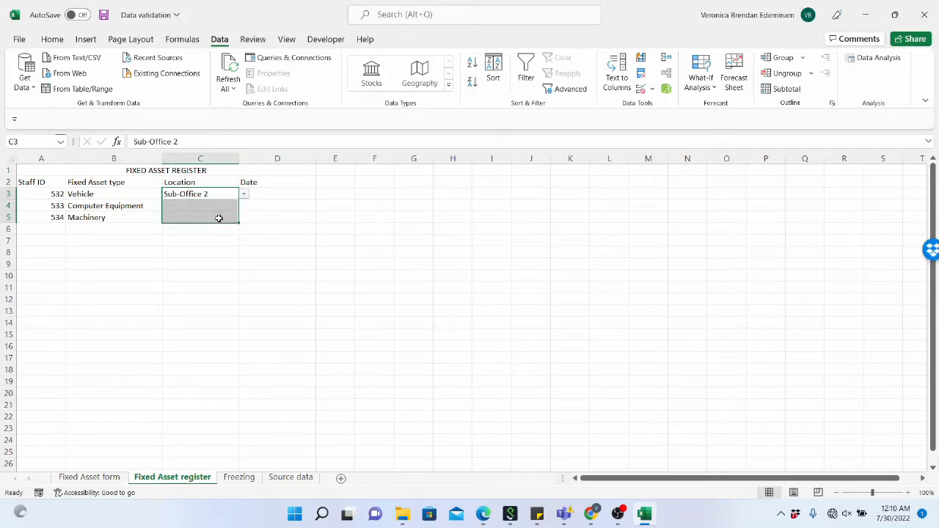
key(ctrl+d)
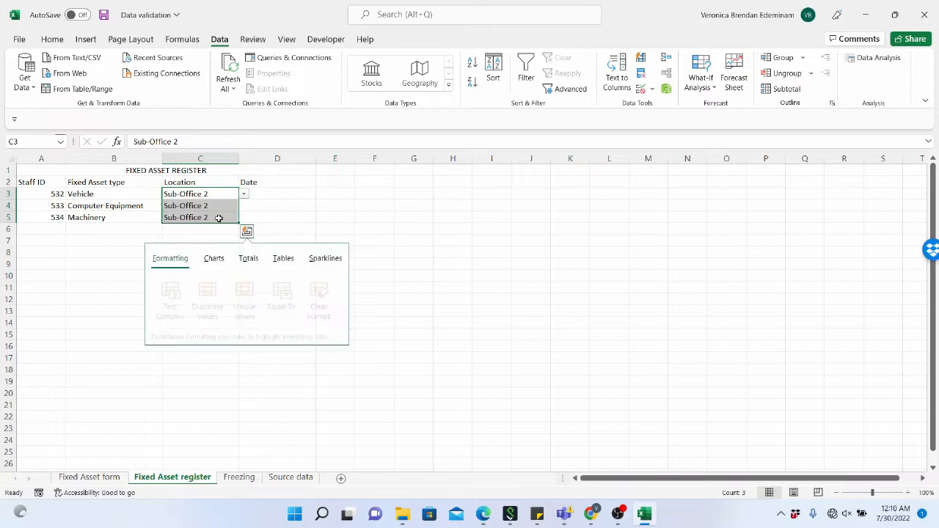
- Set the Location to Main Office in C4 and Sub-Office 4 in C5 from their dropdowns
click(220, 204)
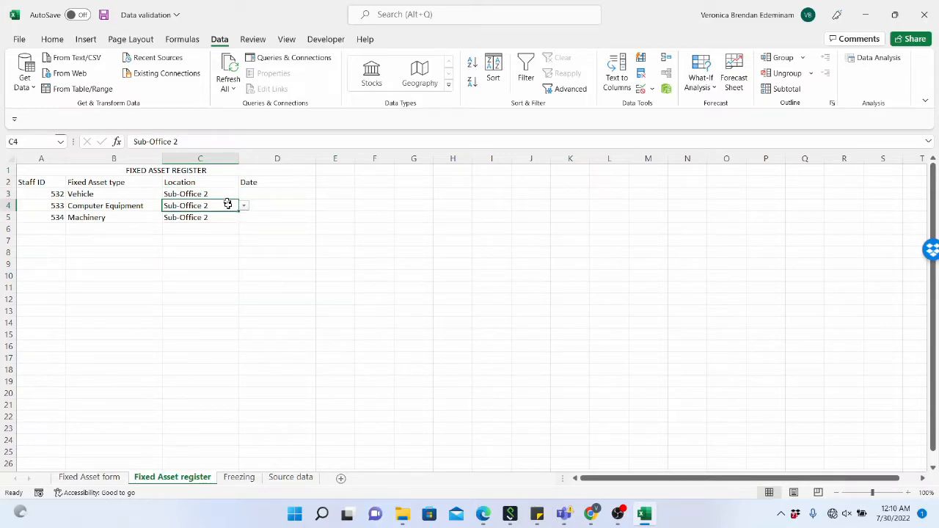
click(244, 206)
click(220, 216)
click(228, 218)
click(244, 218)
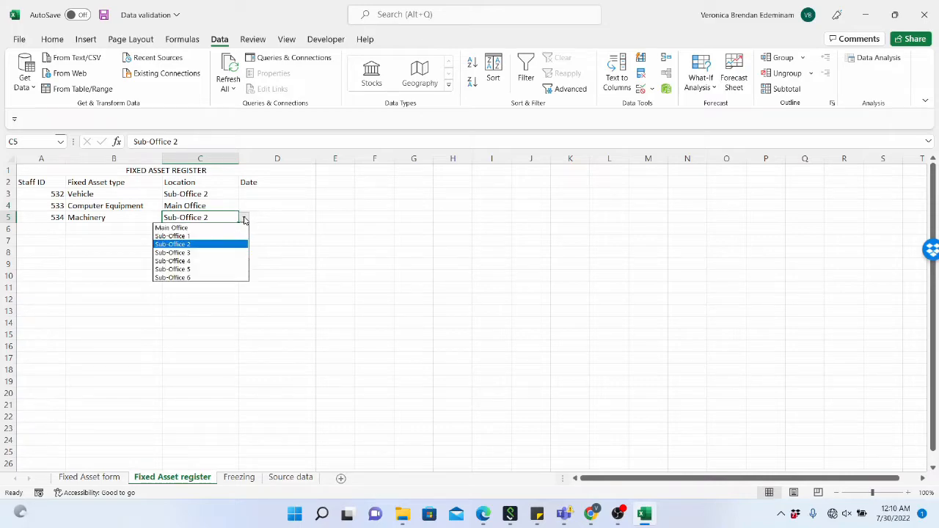
click(220, 260)
- Make the register's title and header rows, A1:D2, bold
click(284, 195)
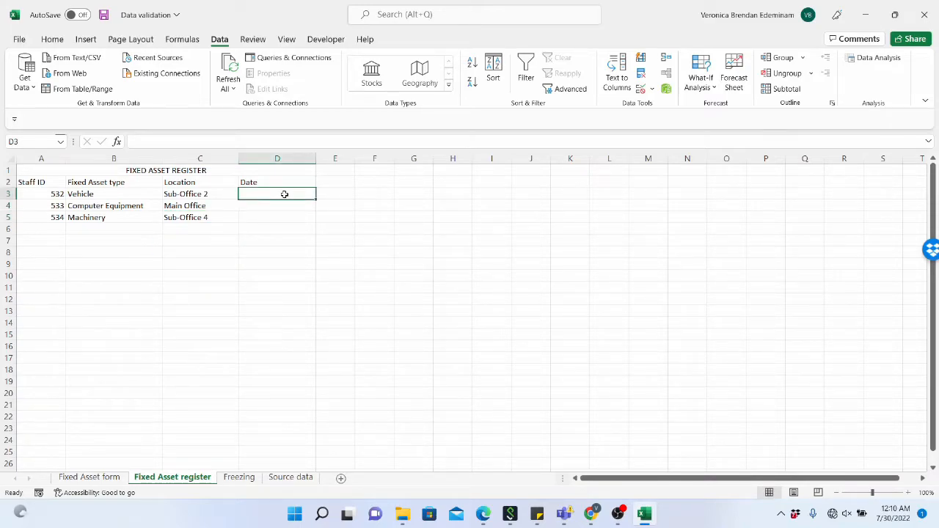
drag(284, 195, 285, 223)
drag(58, 168, 210, 178)
click(52, 40)
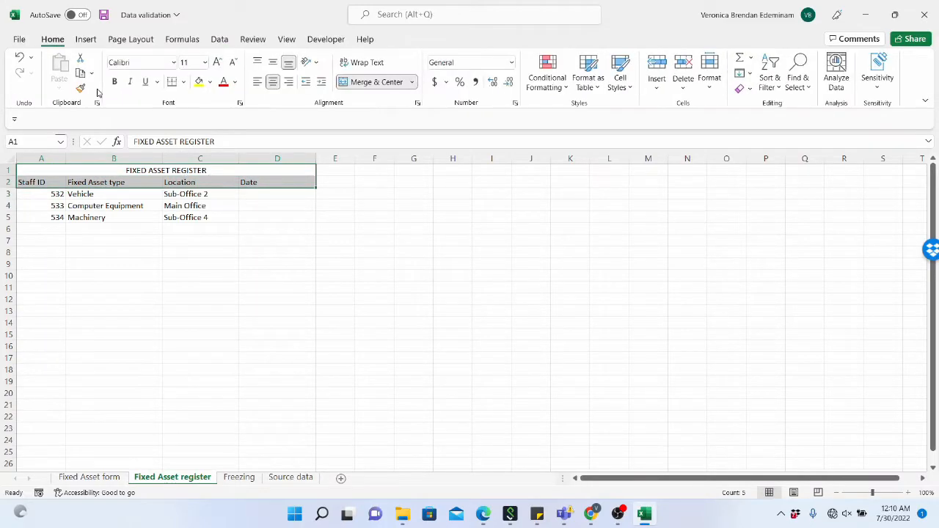
click(116, 84)
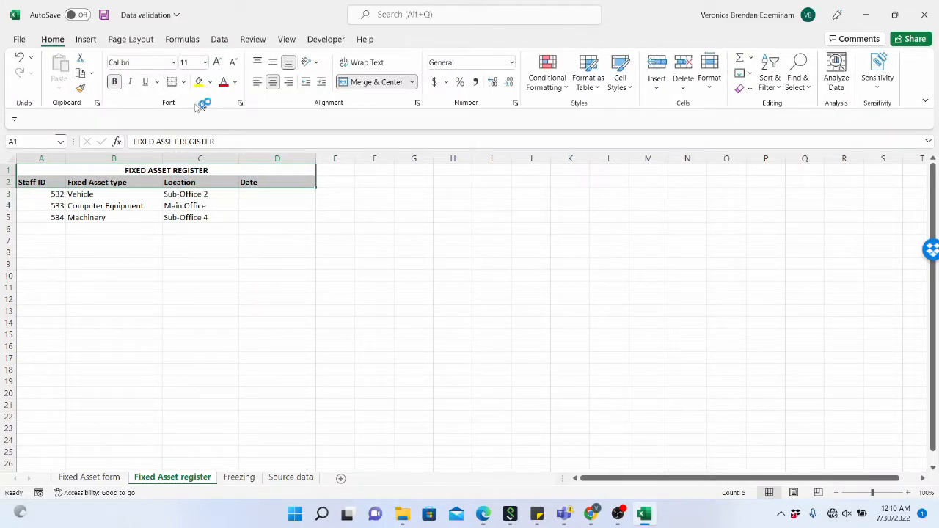
- Apply all borders to the register range A1:D5
drag(137, 172, 173, 211)
click(184, 82)
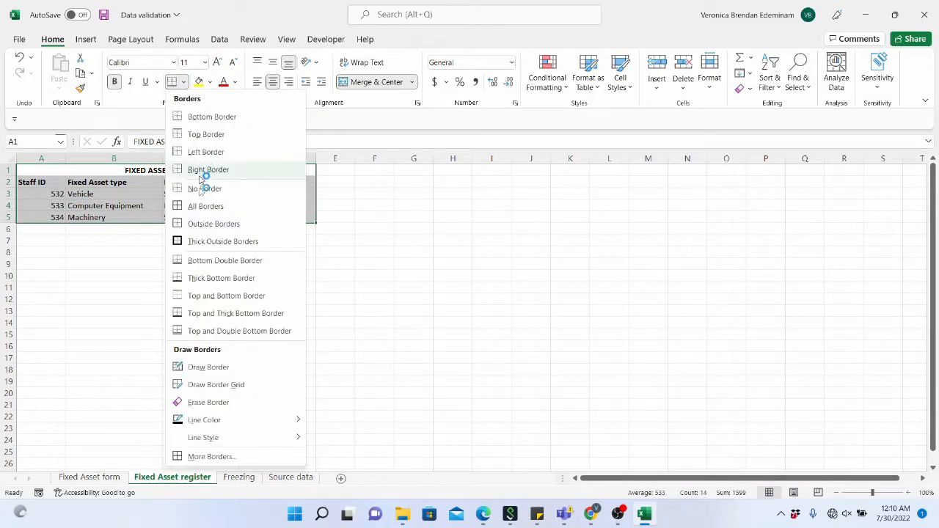
click(193, 206)
click(306, 250)
click(235, 252)
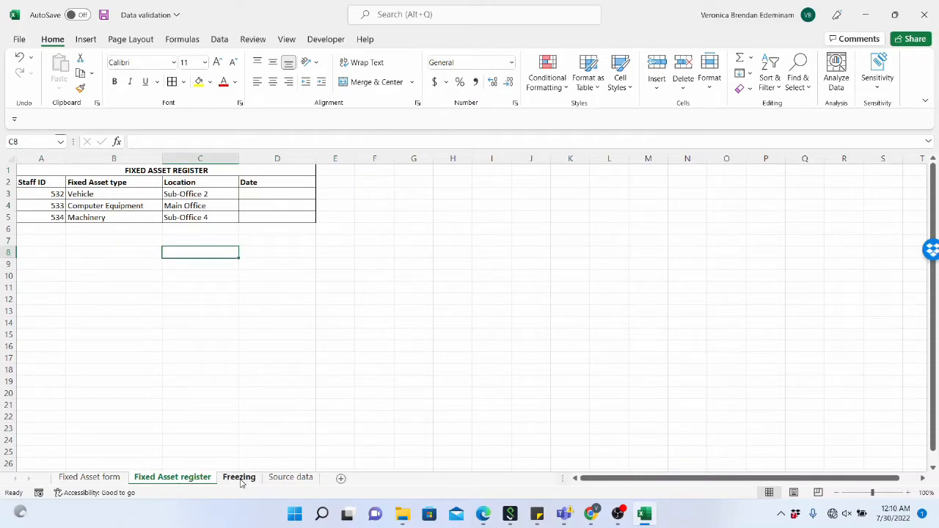
click(292, 370)
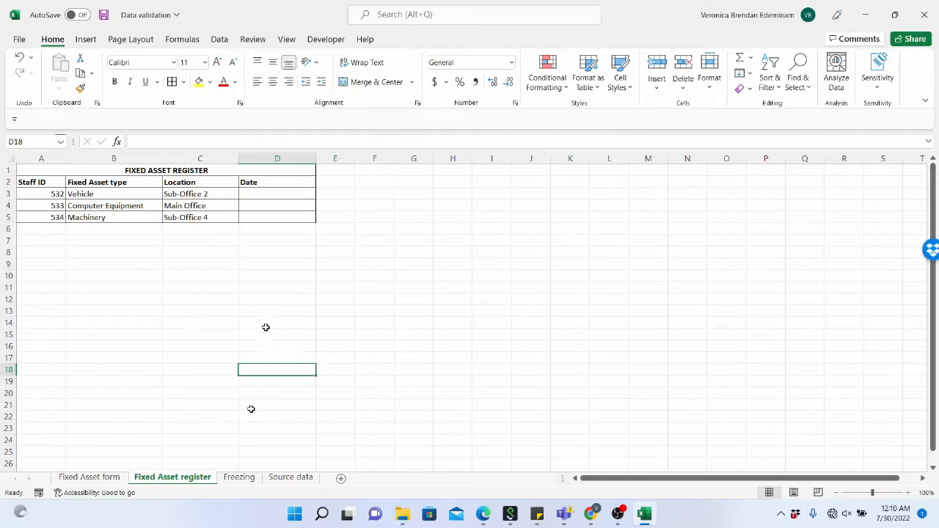
- On the Freezing sheet, widen the DATE and DESCRIPTION columns and autofit the AMOUNT column
click(241, 478)
click(231, 289)
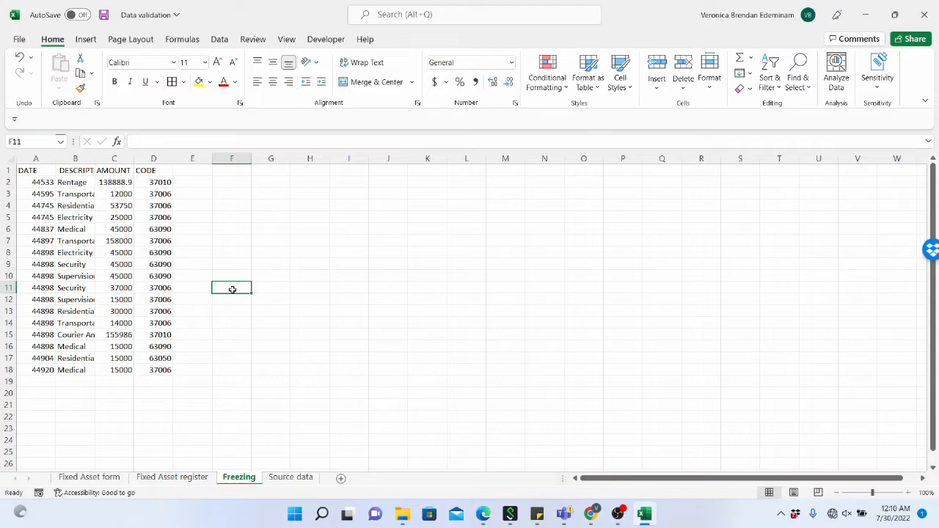
drag(56, 159, 71, 163)
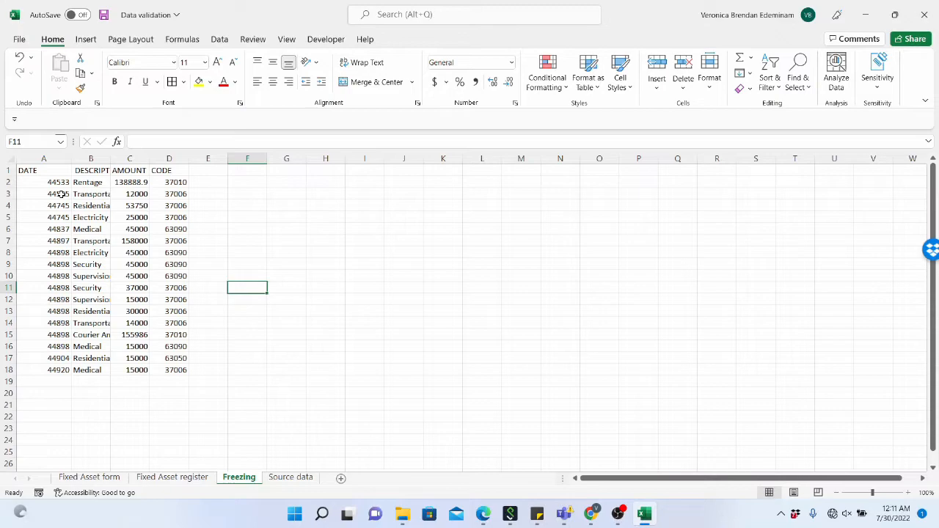
scroll(194, 276, down, 3)
scroll(147, 279, up, 3)
drag(106, 162, 158, 160)
double_click(198, 159)
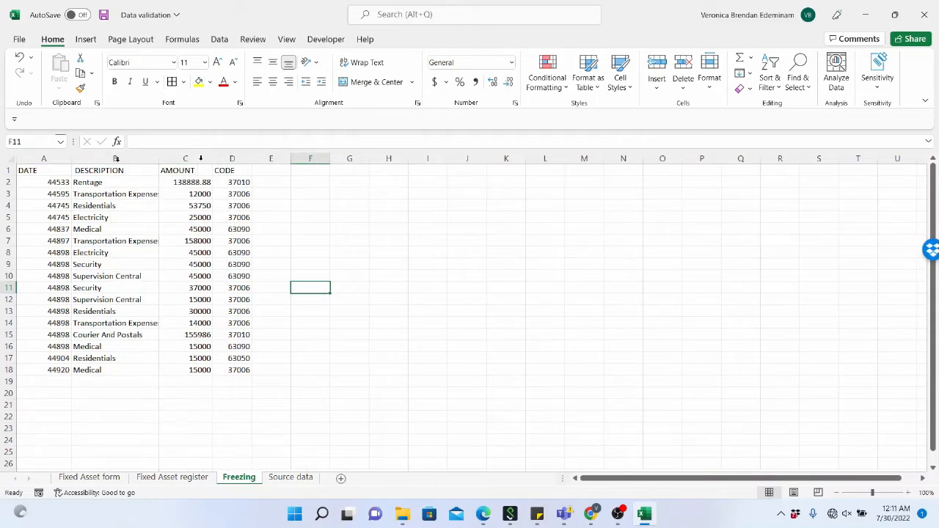
- Apply the short date format to the DATE column, A1:A18, on the Freezing sheet
drag(55, 171, 40, 371)
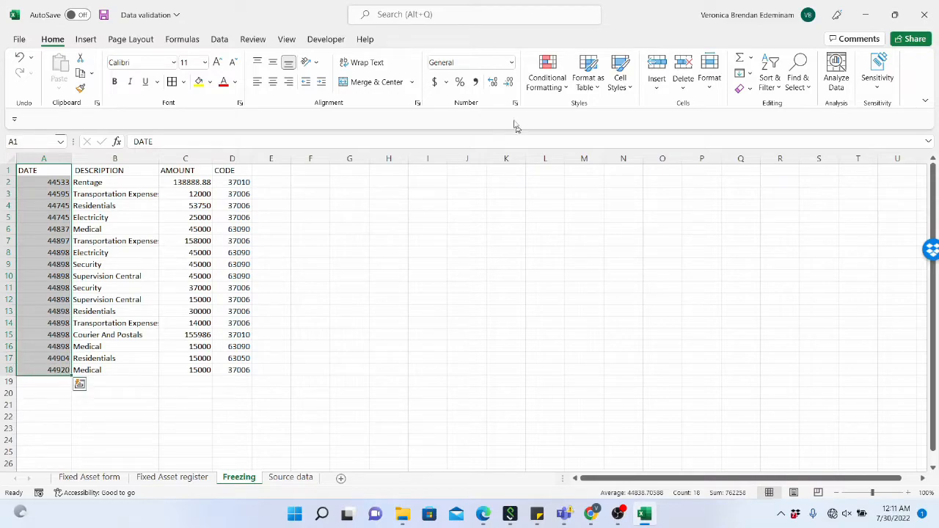
click(510, 62)
click(453, 200)
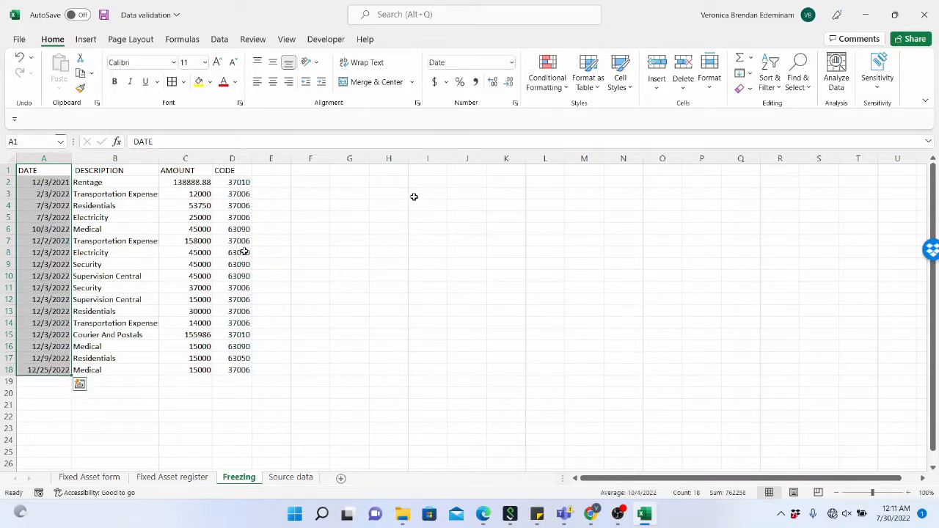
click(248, 252)
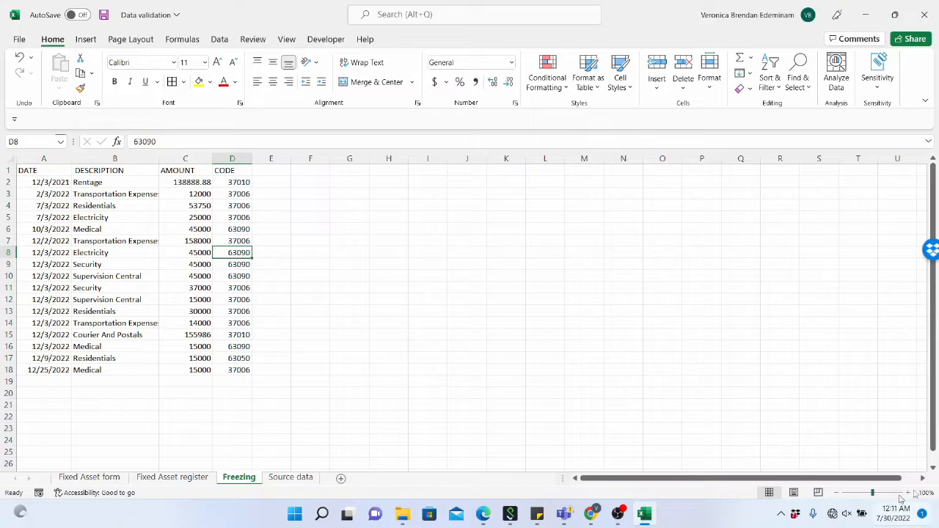
- Zoom the Freezing sheet to 160% and widen DESCRIPTION column B enough to show Transportation Expenses in full
scroll(914, 494, up, 4)
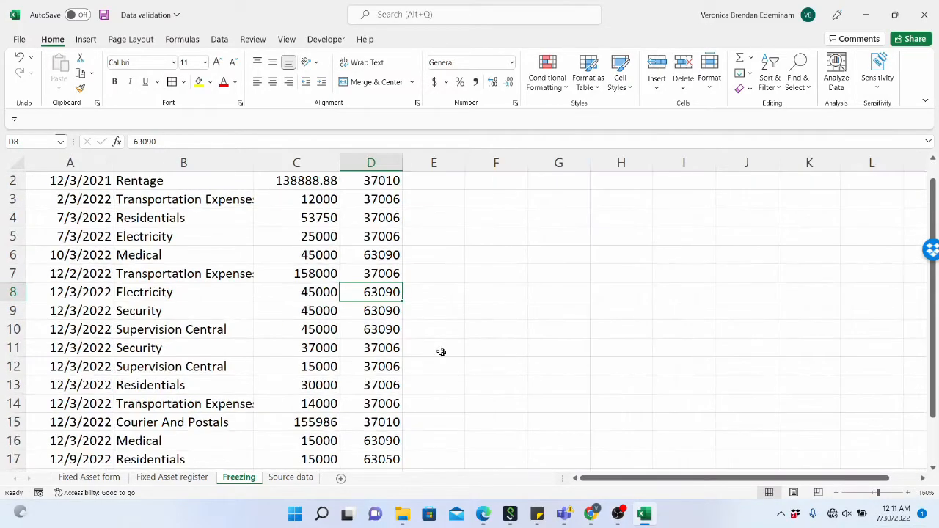
scroll(440, 352, up, 1)
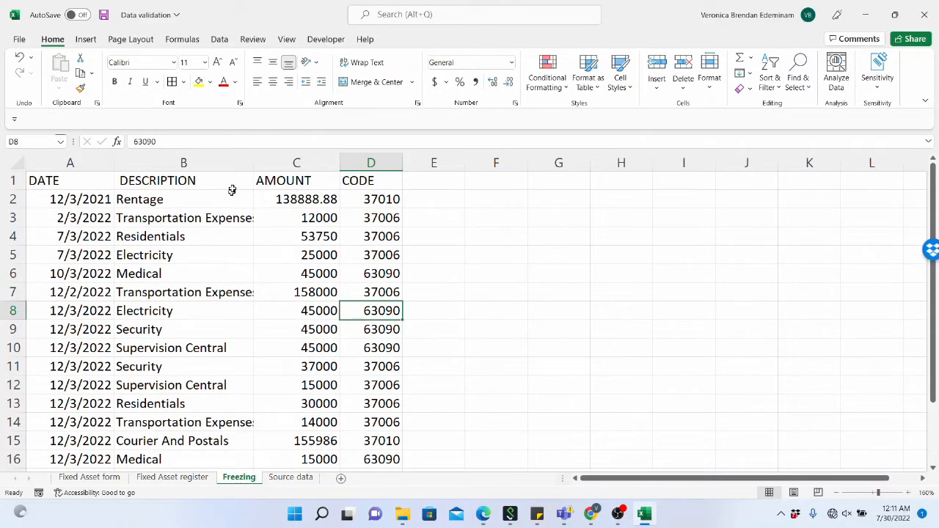
drag(254, 165, 309, 179)
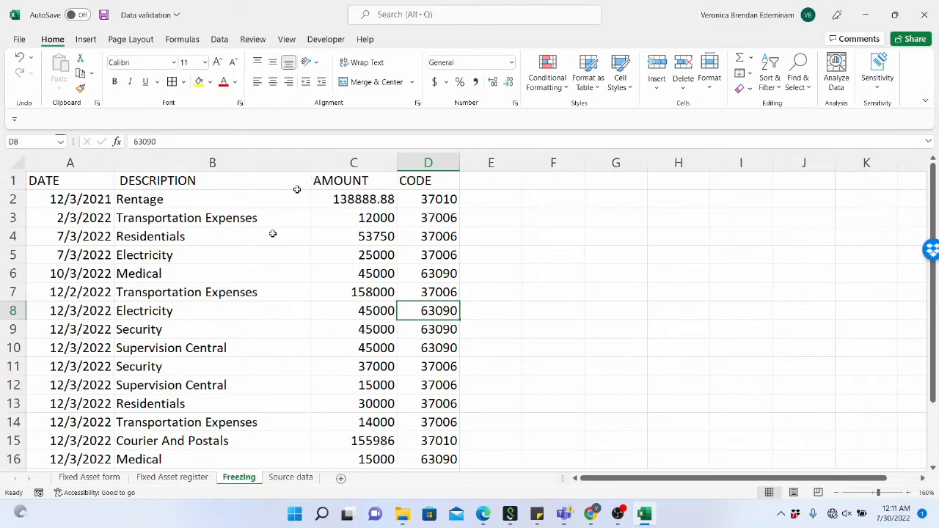
- Review the expense entries on the Freezing sheet down to row 18, comparing the AMOUNT and CODE values with the header row
scroll(276, 293, down, 2)
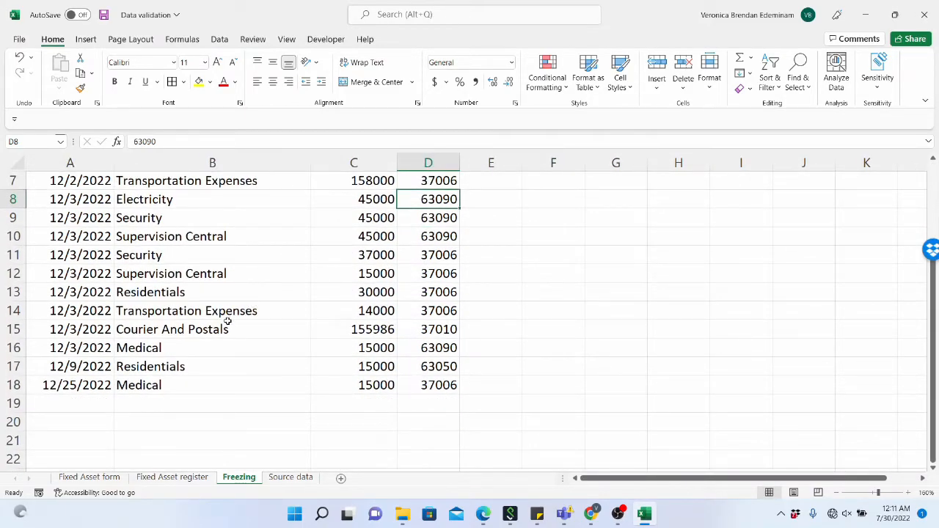
scroll(227, 318, up, 2)
click(12, 180)
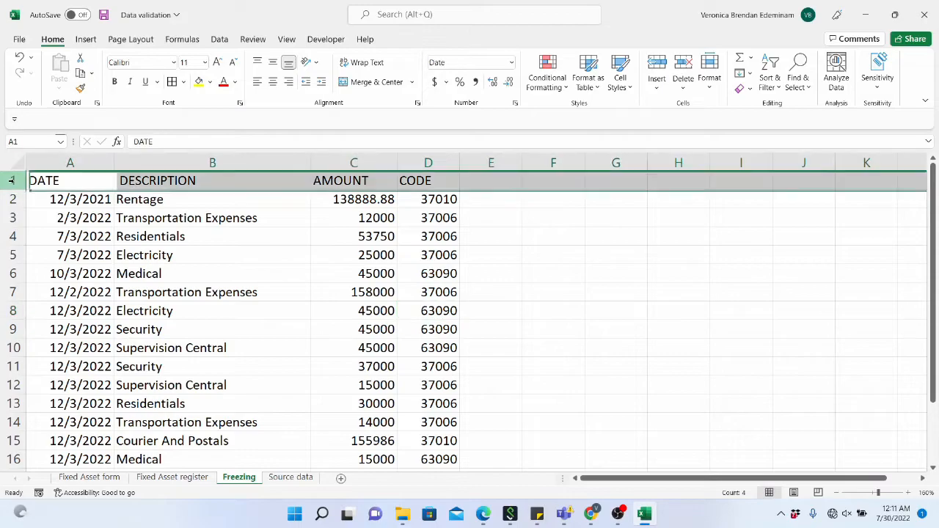
scroll(293, 292, down, 3)
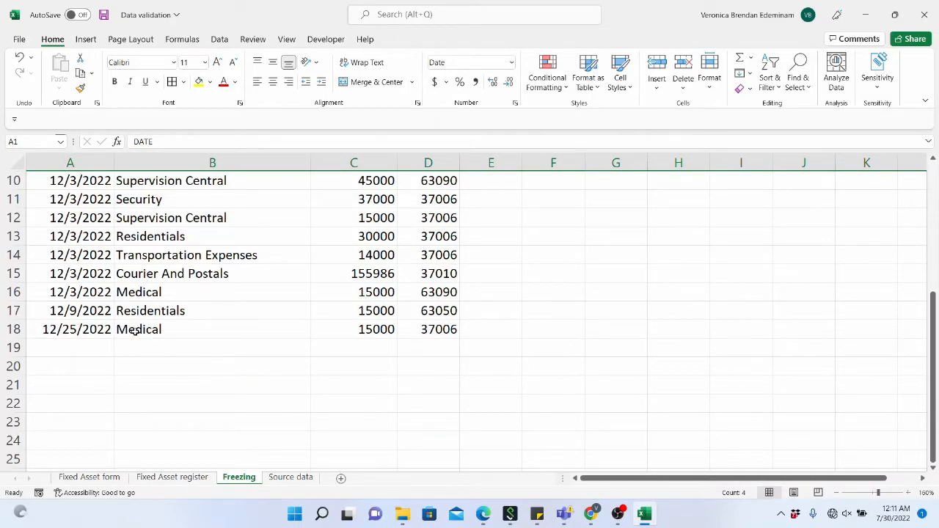
scroll(135, 332, down, 1)
drag(105, 261, 401, 382)
scroll(286, 345, up, 4)
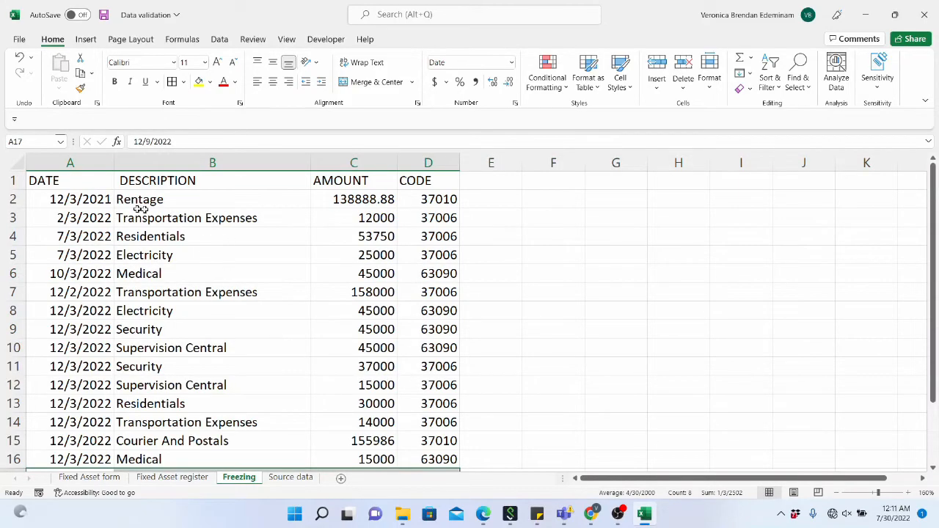
scroll(83, 186, down, 4)
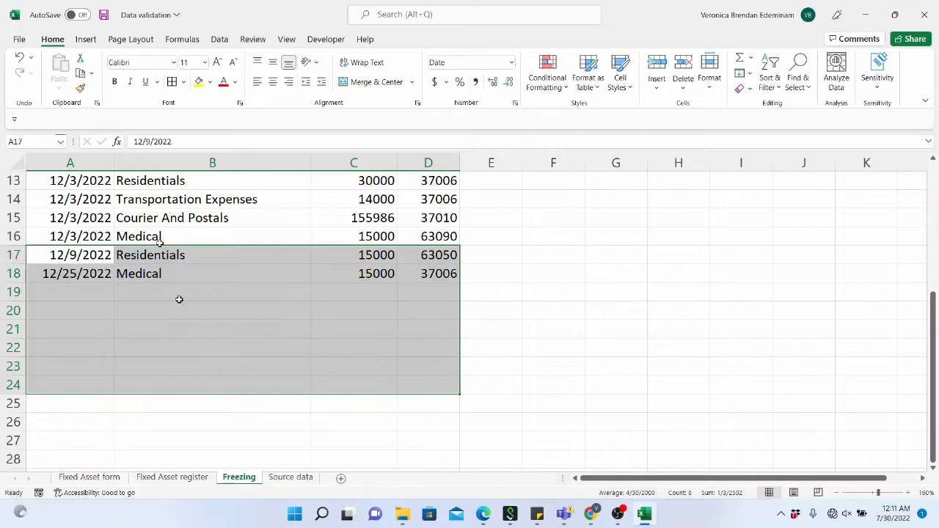
click(380, 273)
click(439, 273)
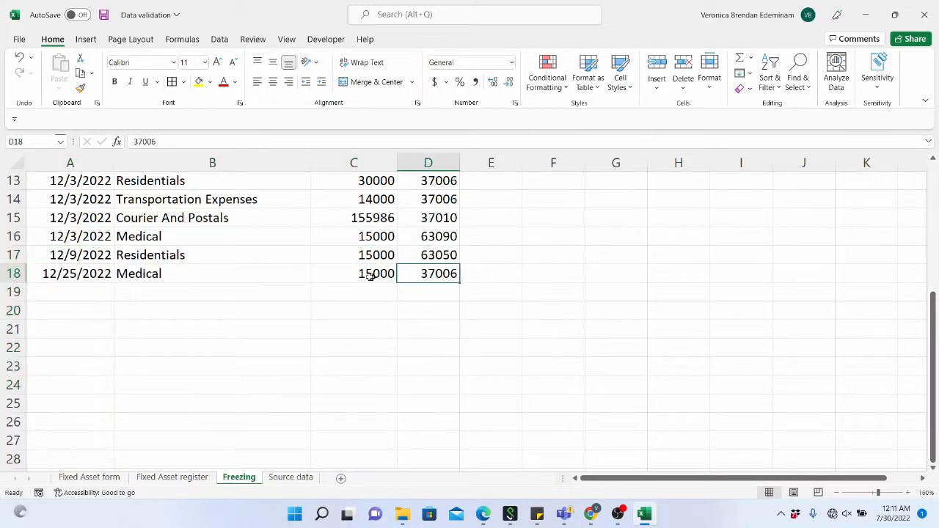
click(368, 273)
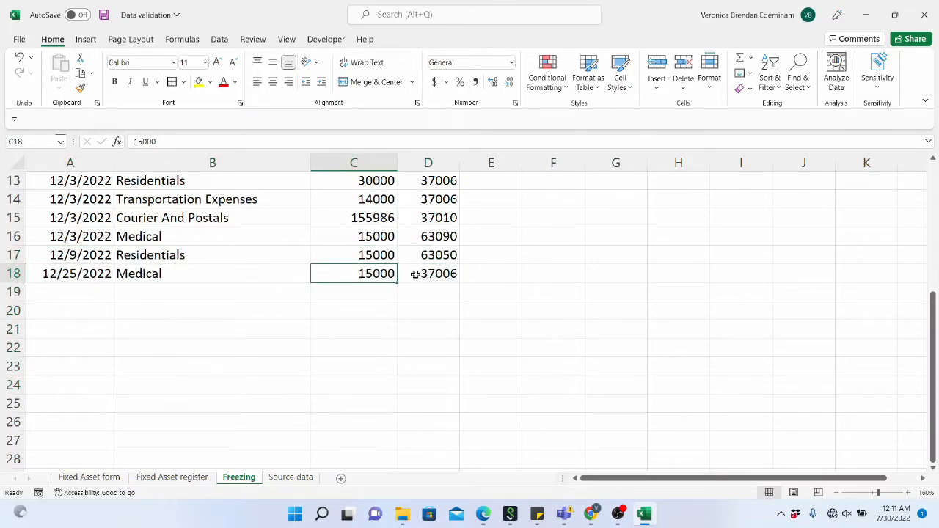
click(452, 274)
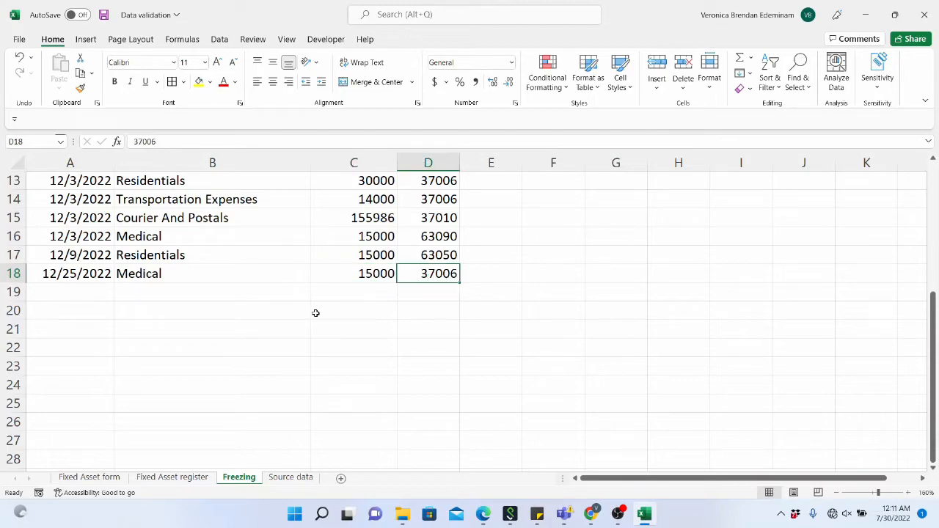
scroll(315, 314, up, 4)
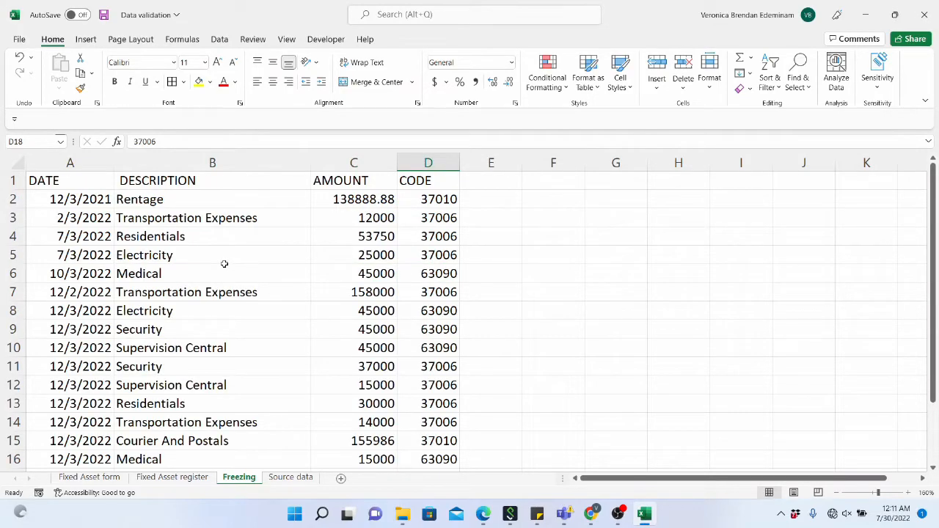
- Inspect header row 1 and the DATE column along the length of the sheet
click(133, 202)
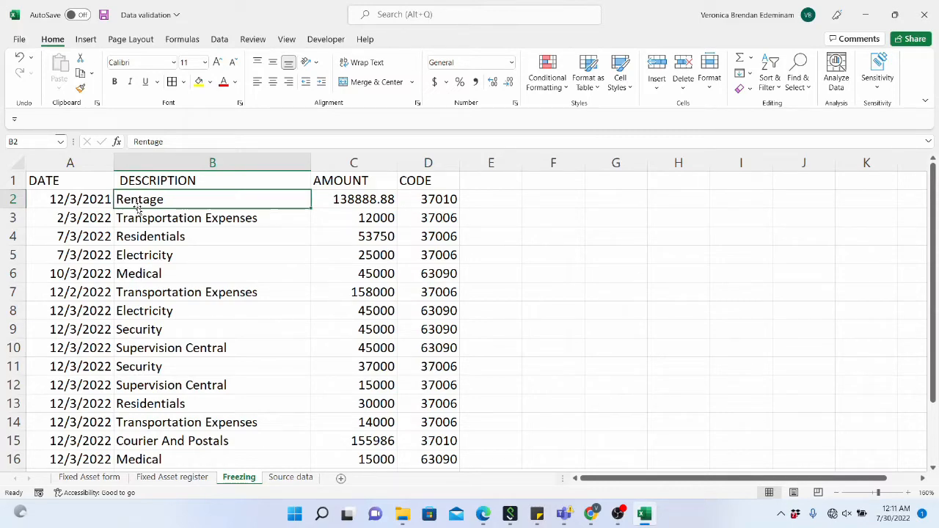
click(7, 181)
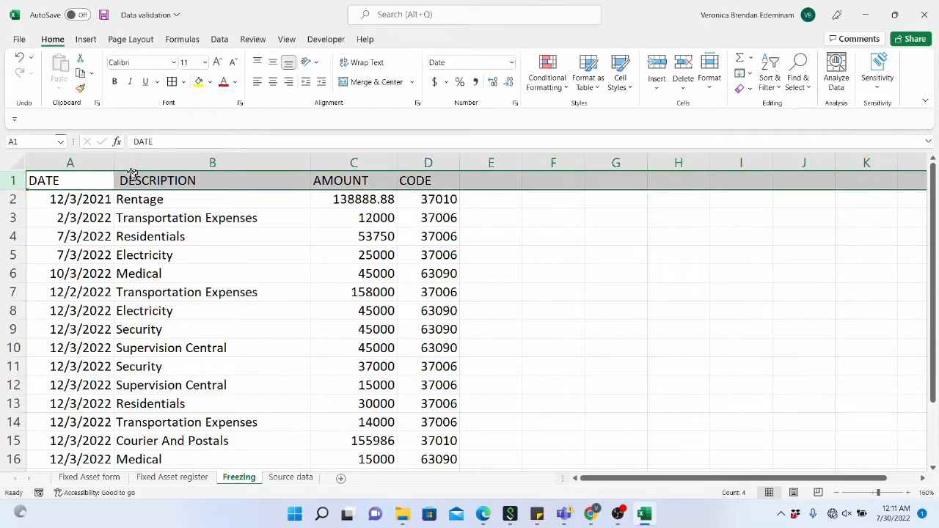
click(106, 163)
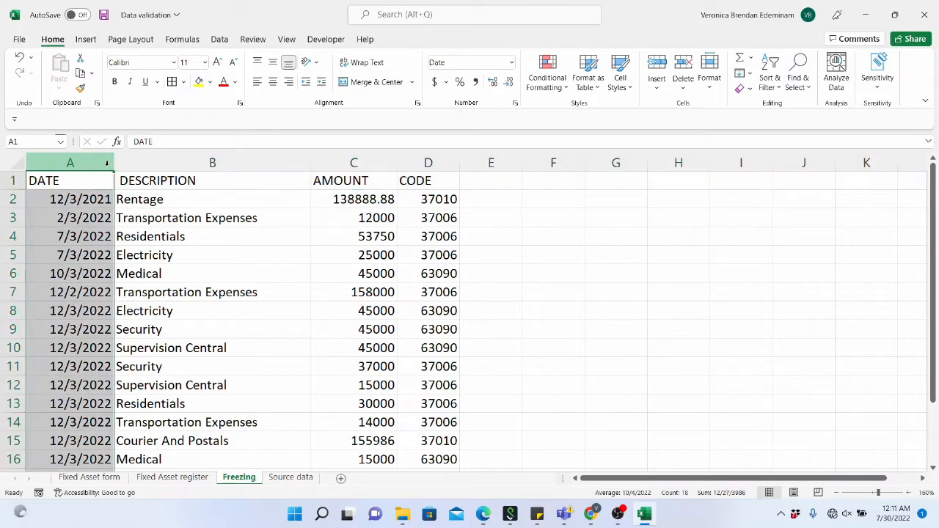
scroll(176, 228, down, 6)
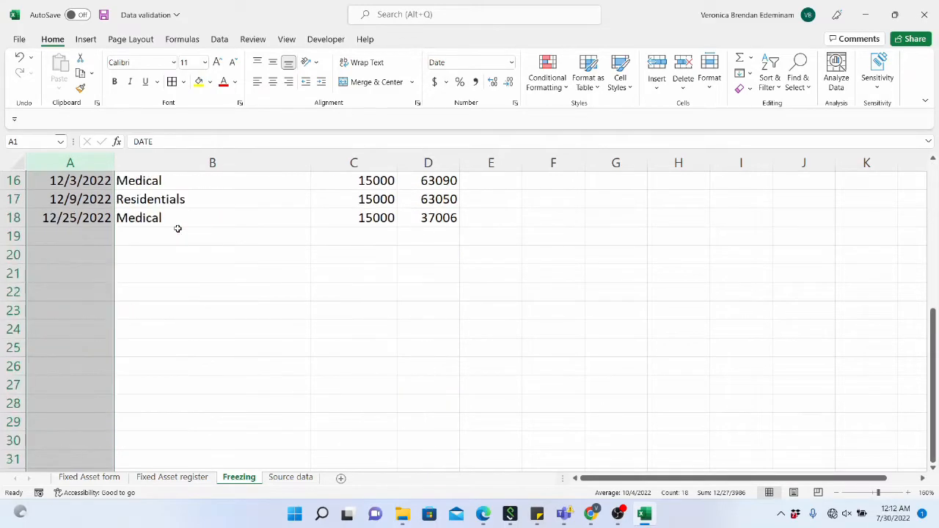
scroll(179, 237, down, 5)
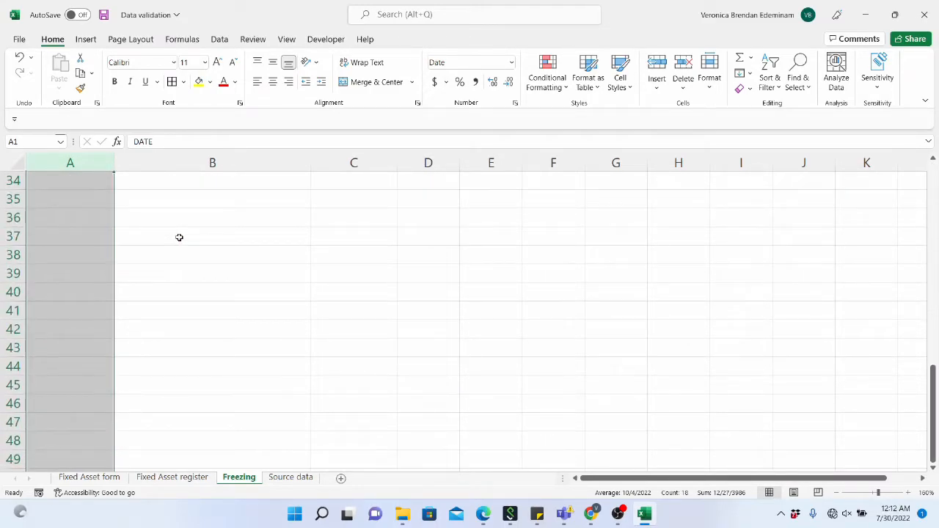
scroll(179, 237, up, 11)
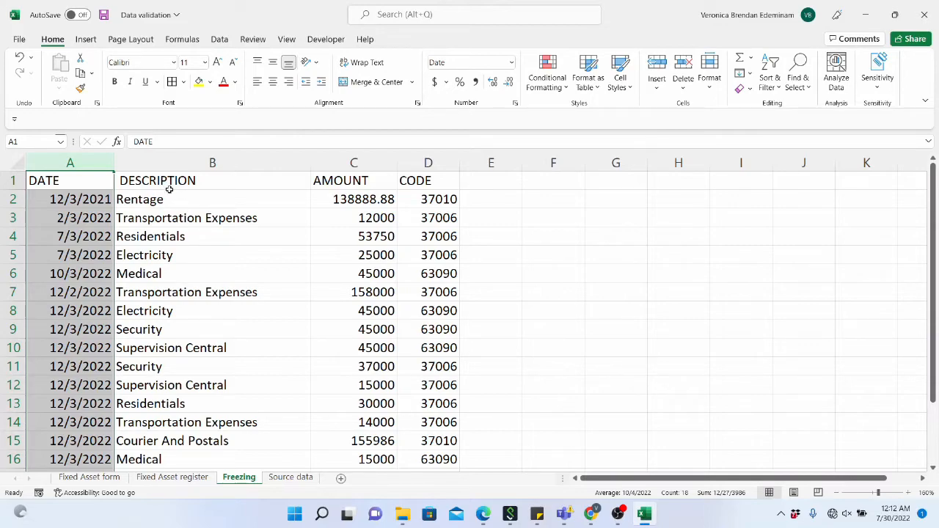
- Freeze the panes at cell B2 so that header row 1 and DATE column A stay fixed
click(203, 212)
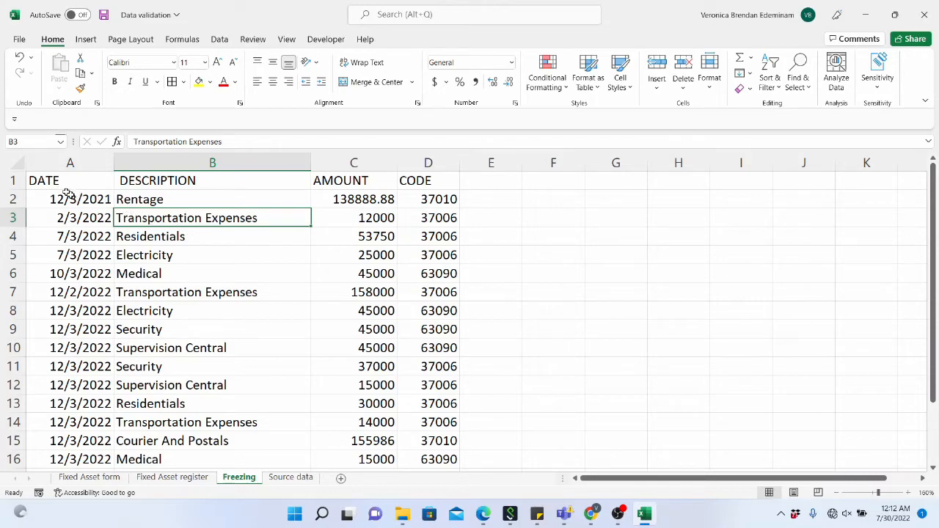
click(140, 205)
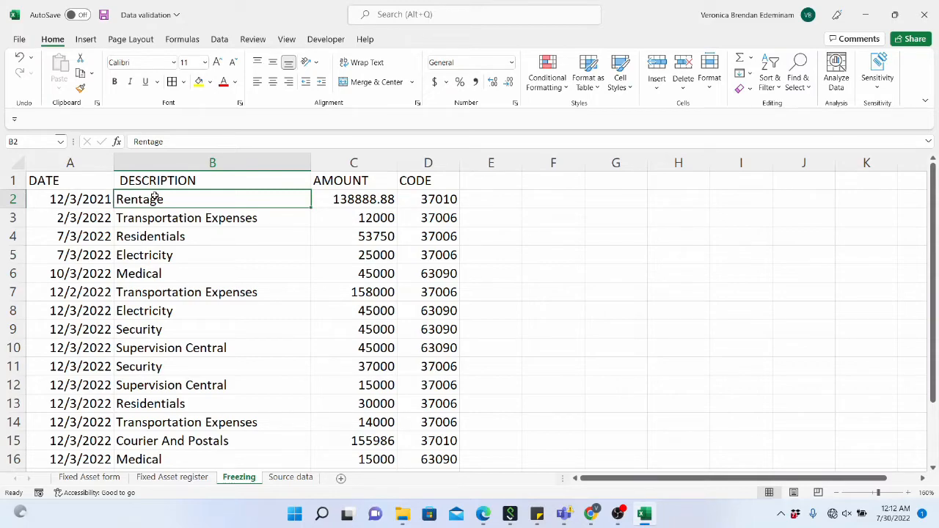
scroll(155, 197, down, 4)
scroll(154, 197, up, 4)
click(287, 41)
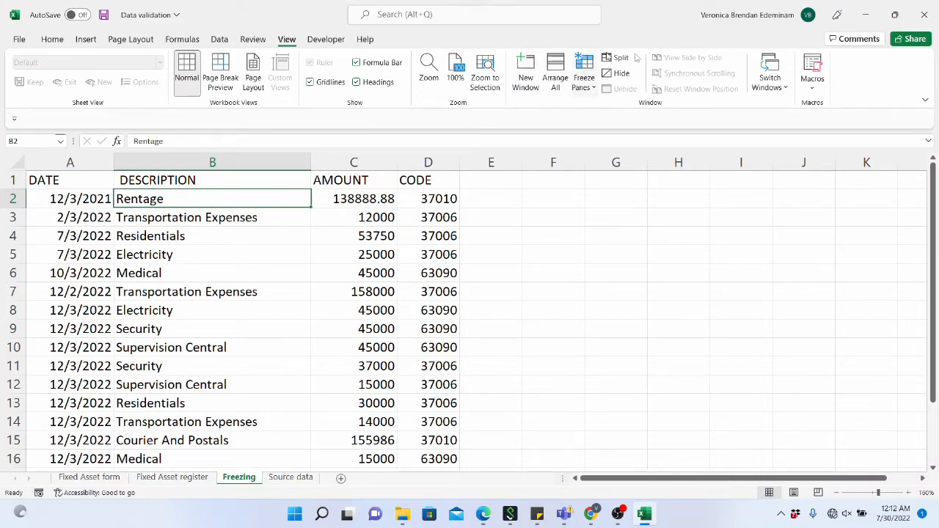
click(595, 90)
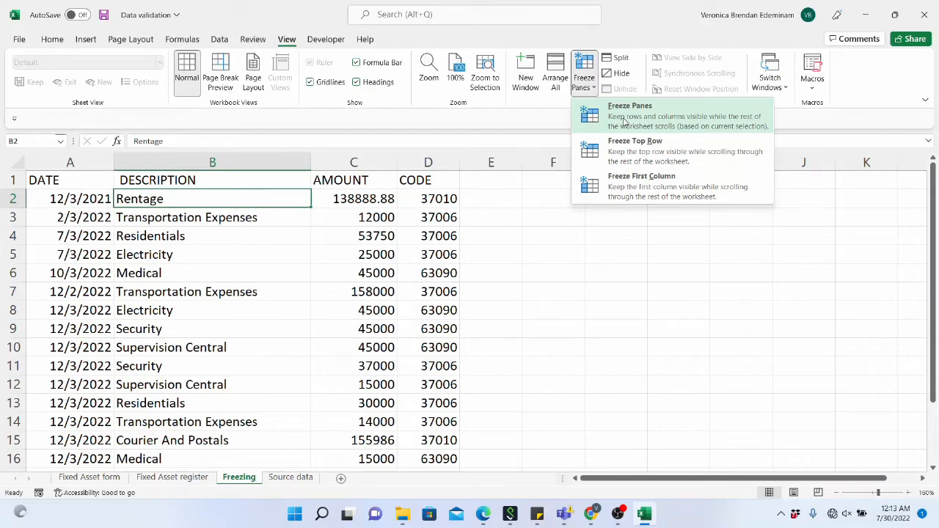
click(649, 121)
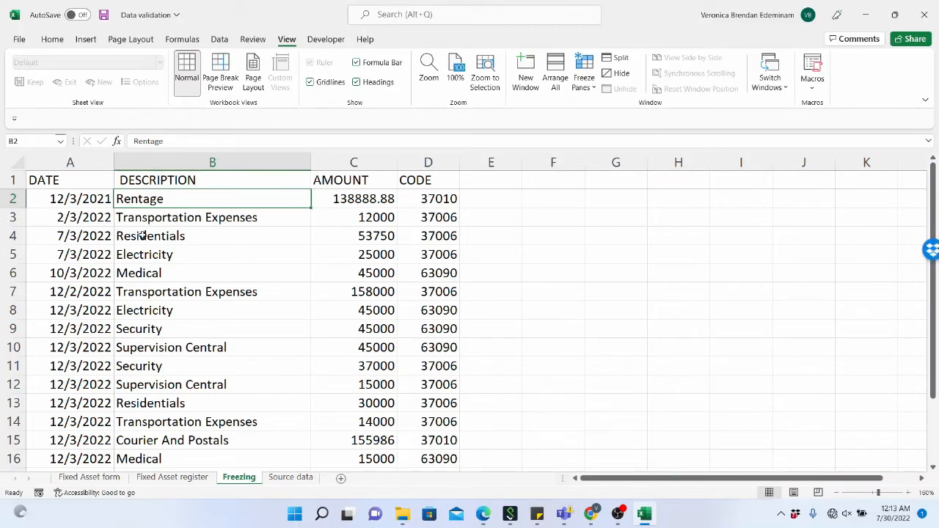
- Check how the frozen header row and DATE column behave when moving through the expense data vertically and horizontally
scroll(141, 236, down, 3)
scroll(141, 235, up, 3)
scroll(142, 236, down, 3)
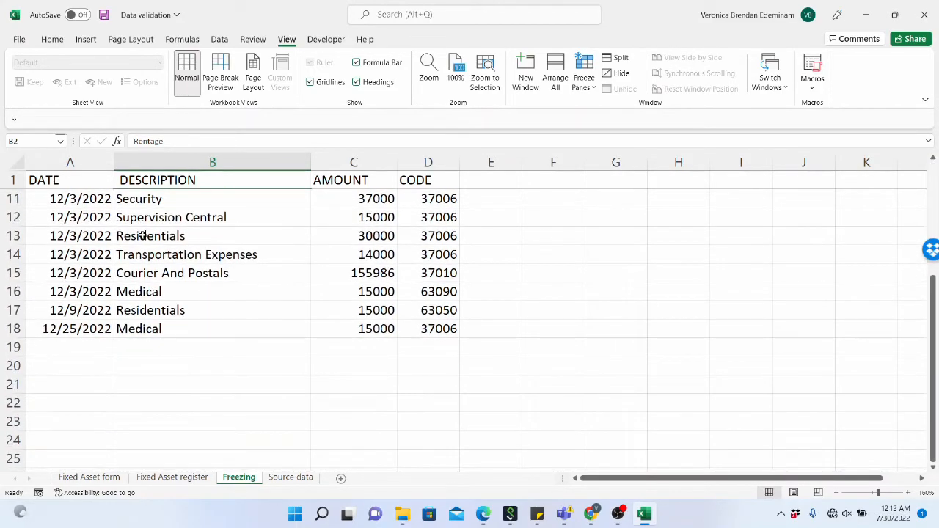
scroll(141, 236, up, 3)
click(16, 180)
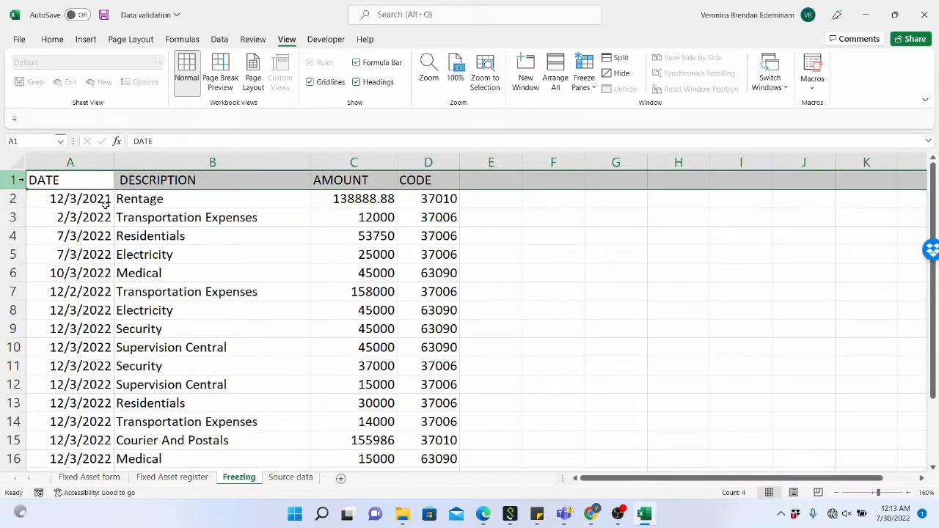
scroll(249, 248, down, 2)
click(249, 249)
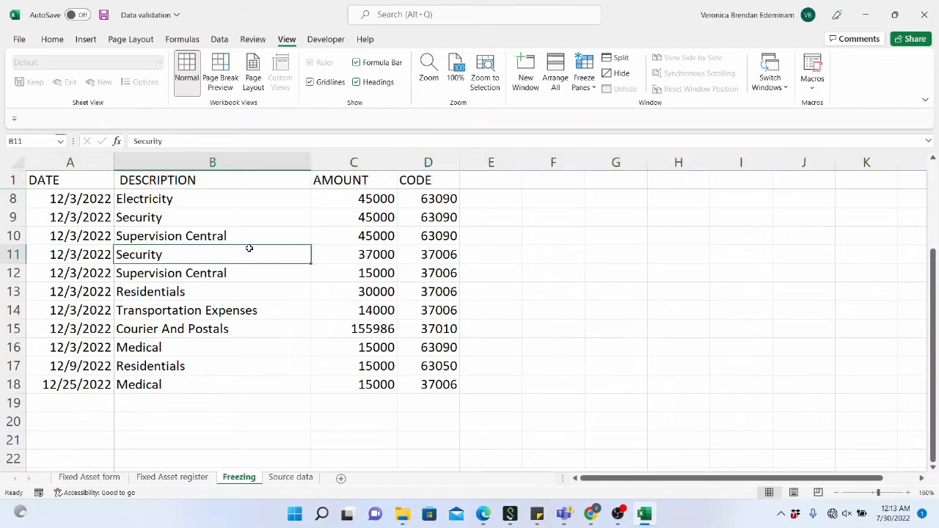
drag(680, 478, 658, 486)
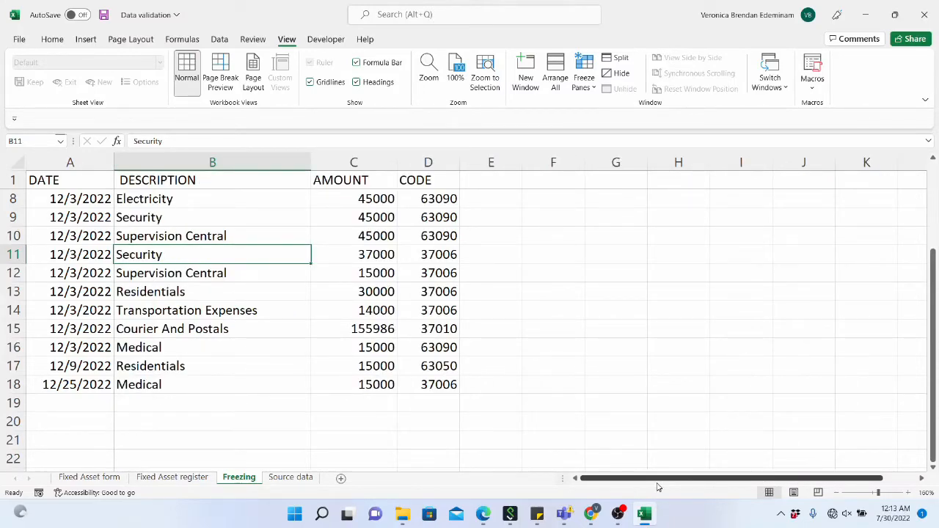
drag(610, 483, 526, 477)
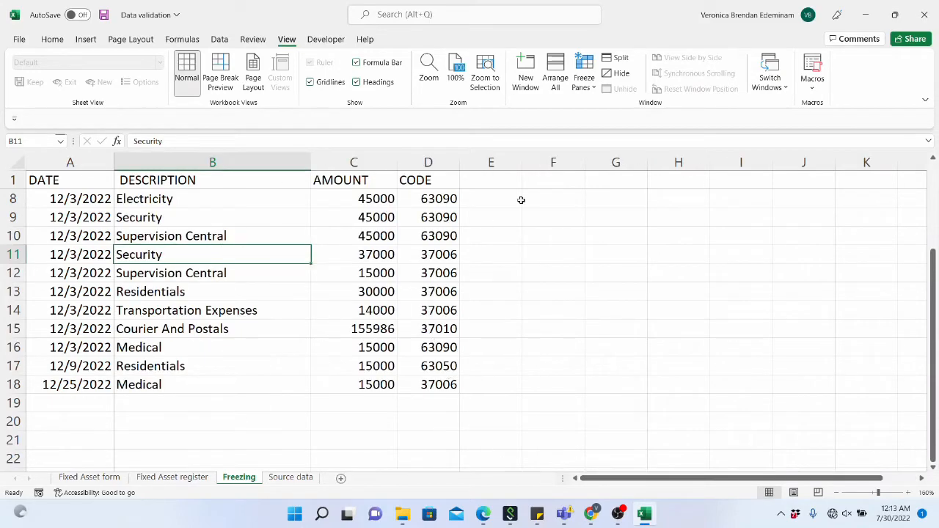
- Switch the freeze to the top row only and test it against the lower expense rows
click(594, 87)
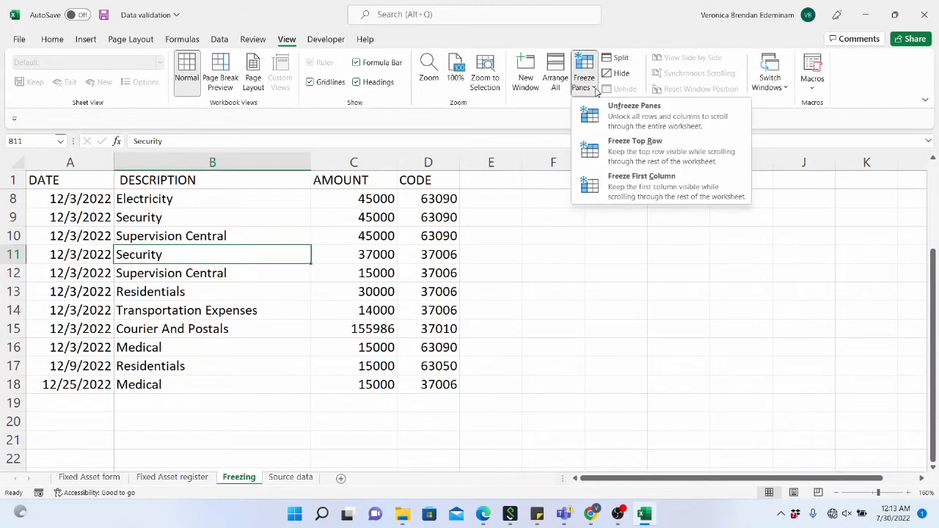
click(631, 154)
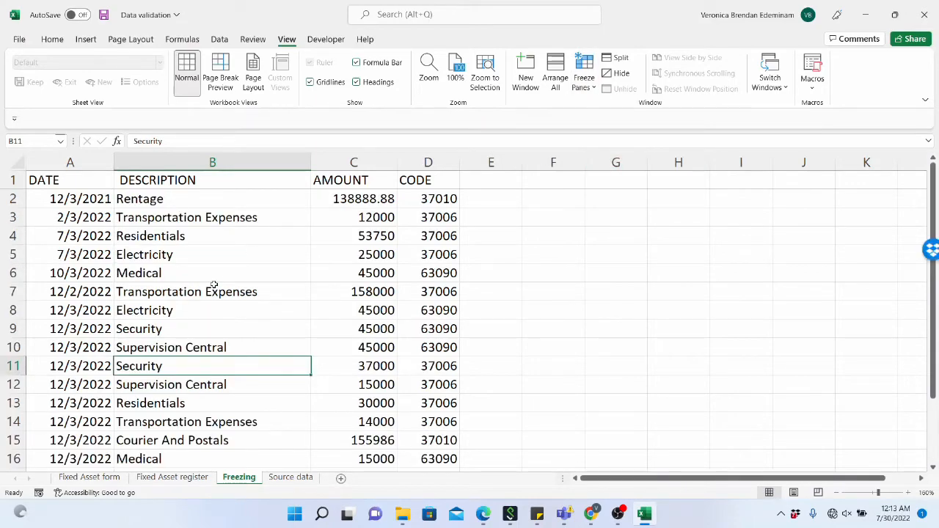
scroll(213, 285, down, 3)
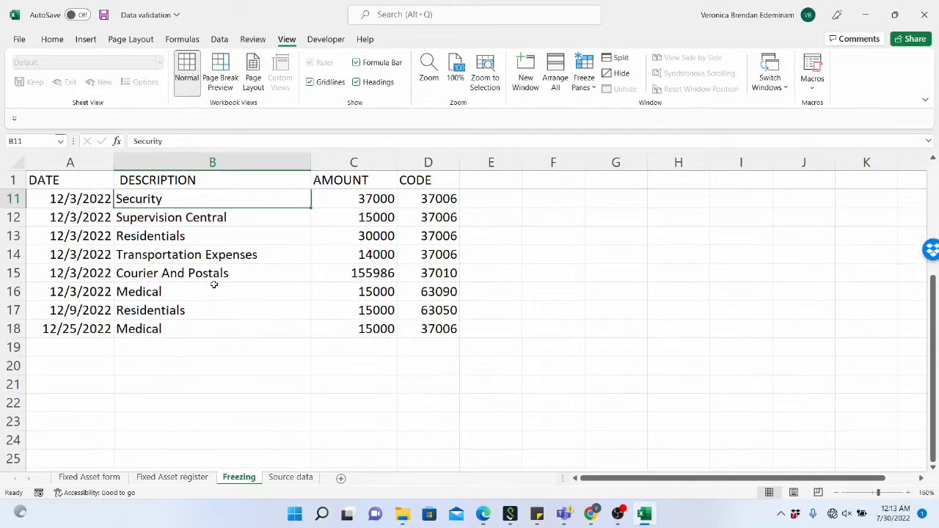
drag(621, 479, 519, 482)
scroll(157, 292, up, 3)
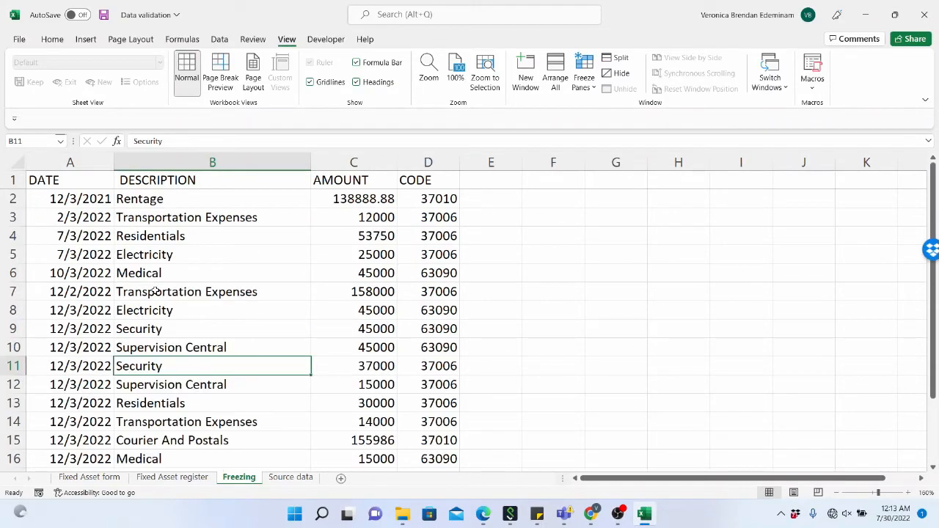
- Switch the freeze to the first column only and test it in both directions of the sheet
click(593, 89)
click(646, 192)
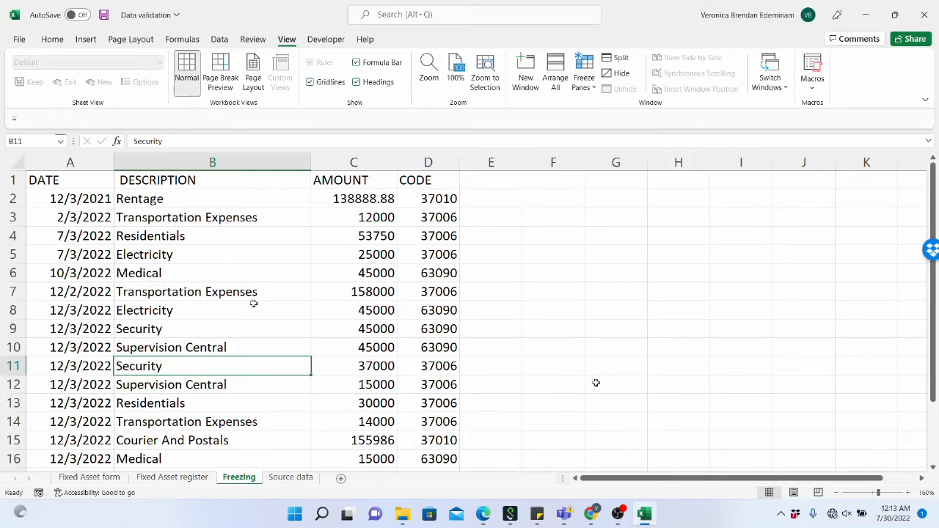
drag(637, 484, 617, 449)
drag(748, 479, 722, 478)
scroll(171, 292, down, 4)
scroll(170, 292, up, 4)
- Unfreeze all panes on the Freezing sheet and check that the rows move freely, ending on cell B7
click(593, 88)
click(628, 110)
scroll(254, 293, down, 3)
scroll(254, 293, up, 3)
click(257, 294)
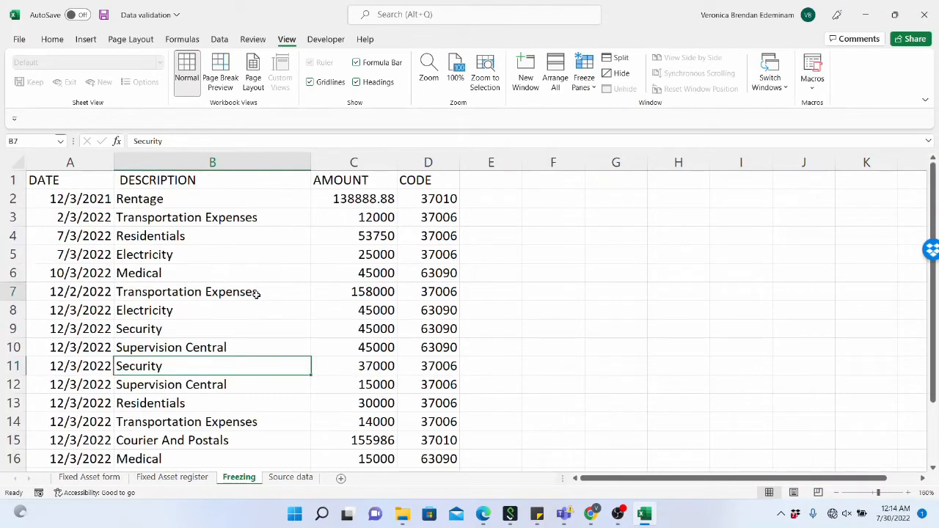
- Go to the Fixed Asset form sheet and view the Location field's input prompt in cell B4
click(107, 478)
click(229, 343)
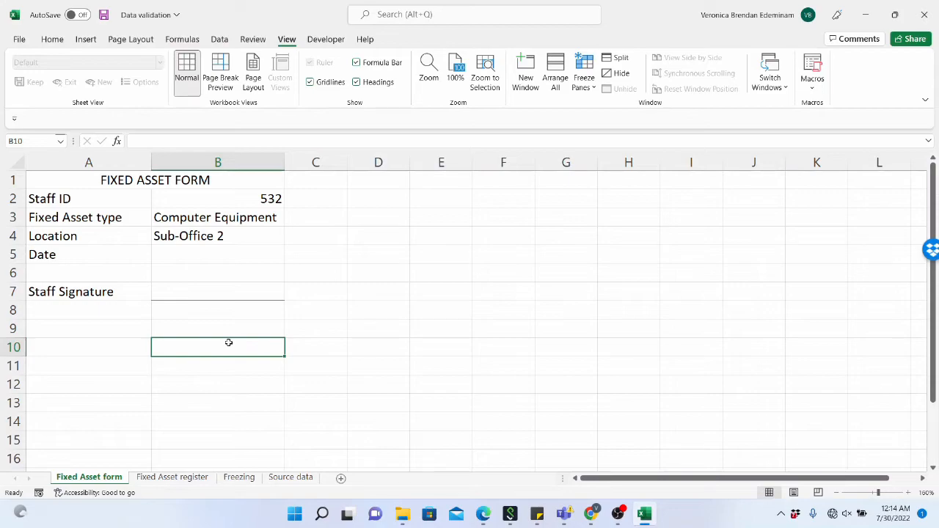
click(254, 232)
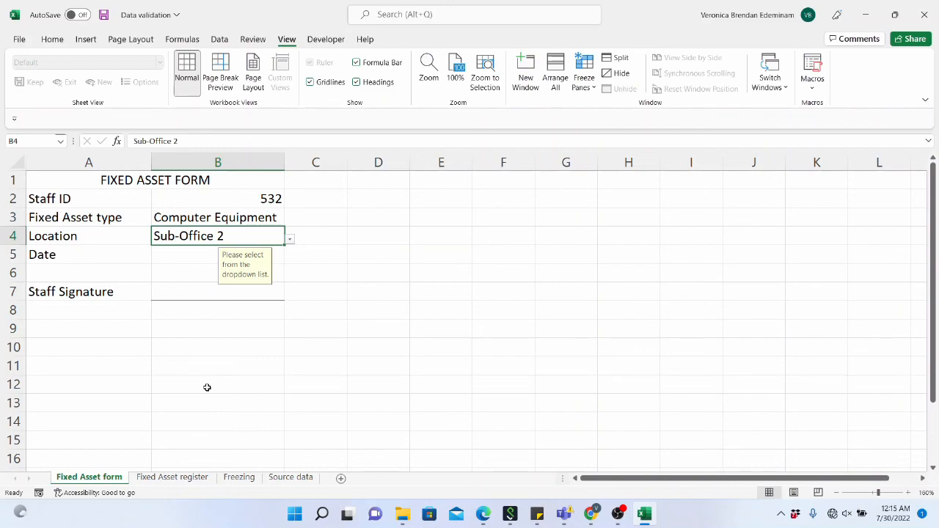
click(349, 332)
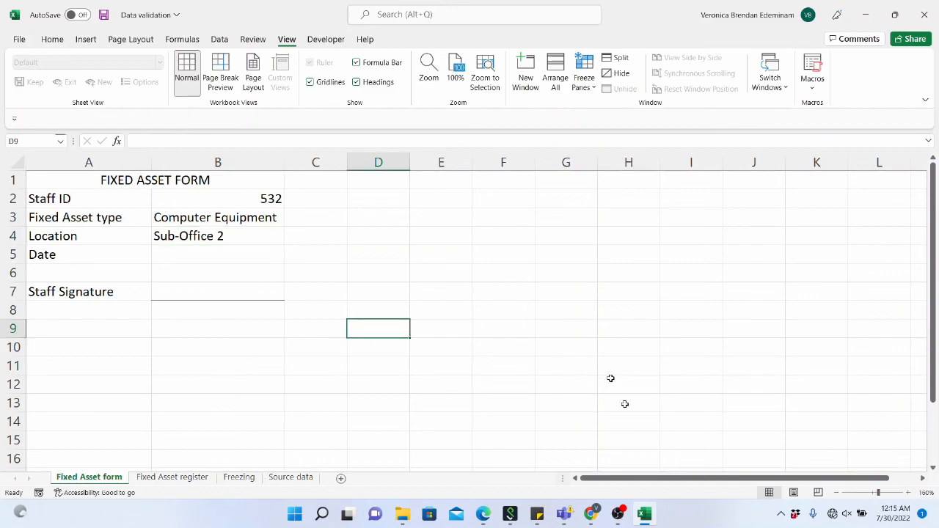